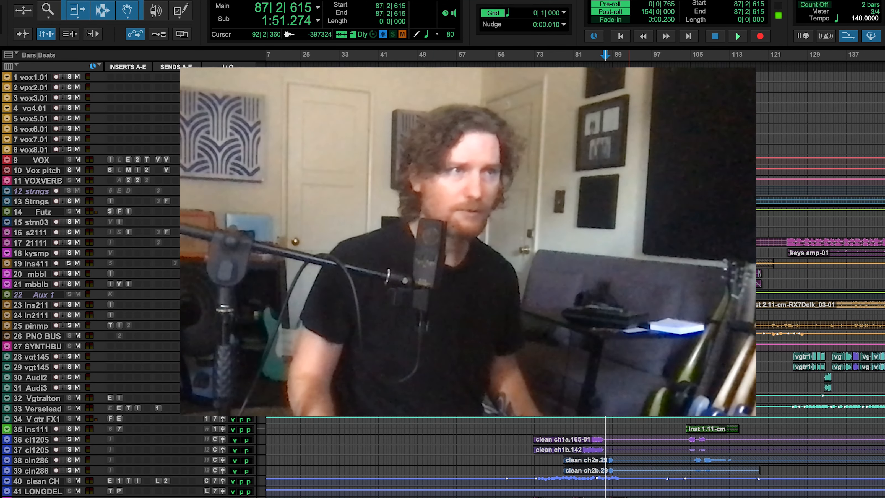
Place the playback cursor at bar 80 and look over the session's vocal, synth and guitar tracks.
left_click(571, 242)
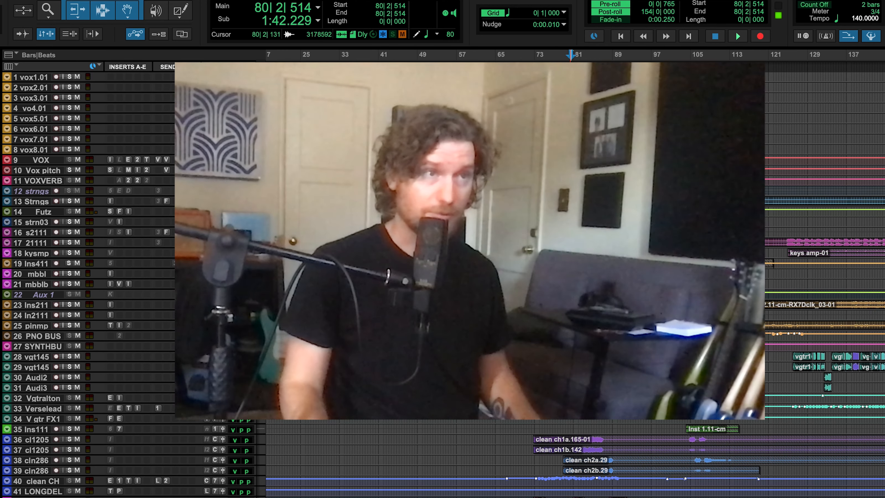
scroll(443, 278, "down", 3)
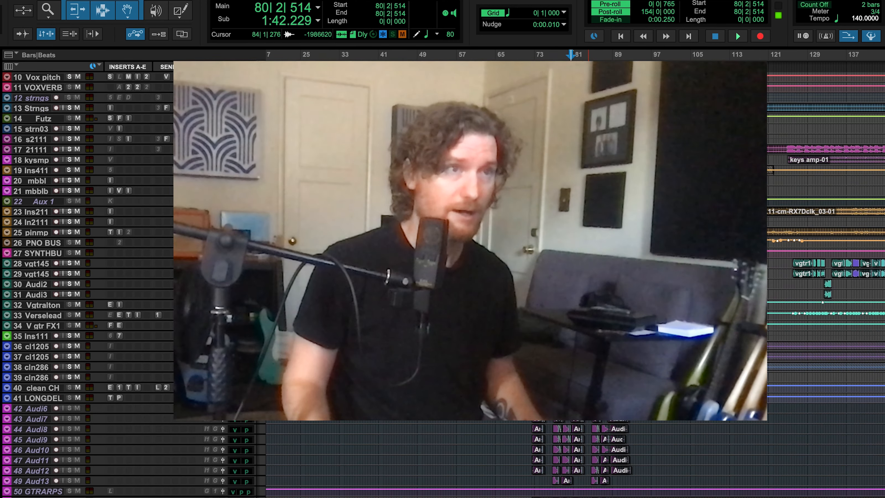
scroll(443, 279, "down", 7)
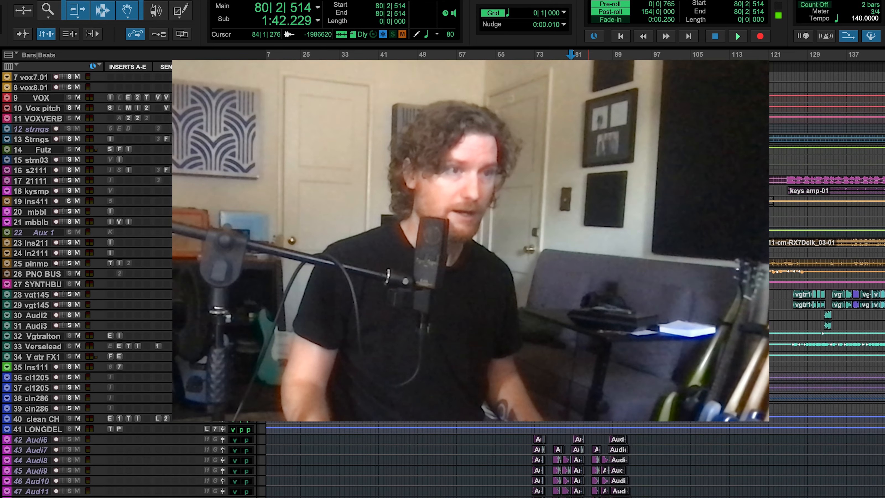
scroll(442, 278, "up", 10)
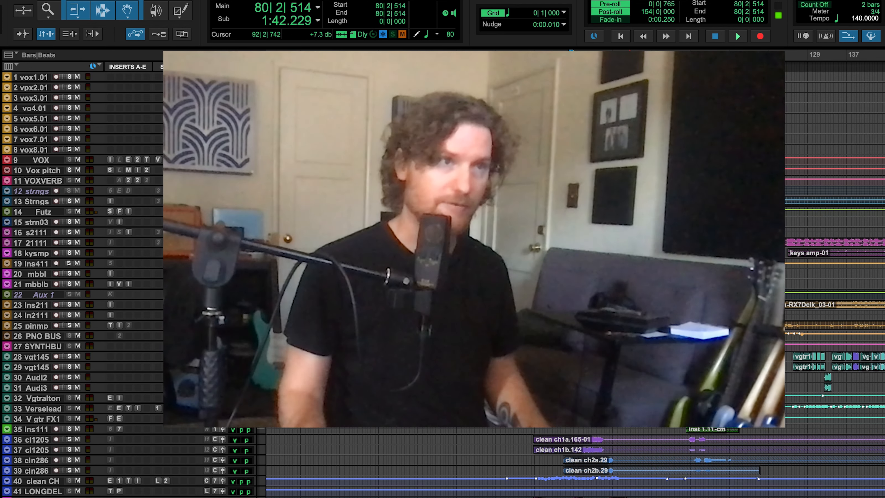
scroll(607, 156, "down", 6)
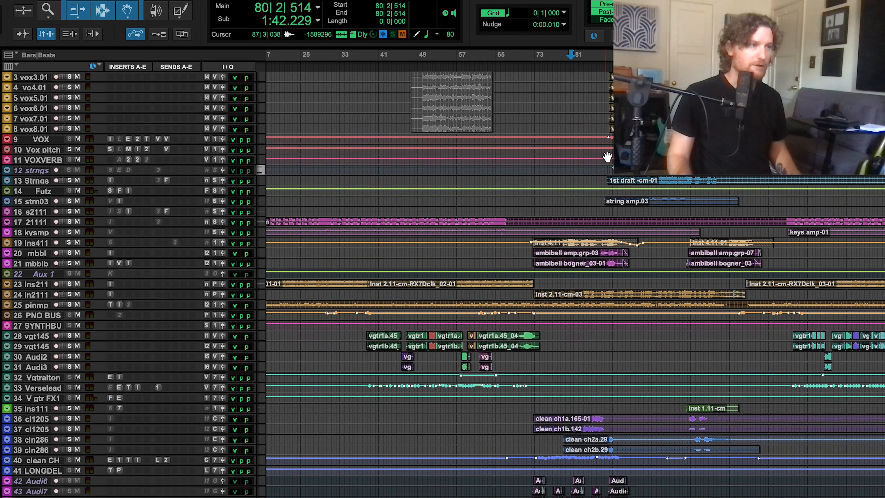
scroll(608, 156, "up", 6)
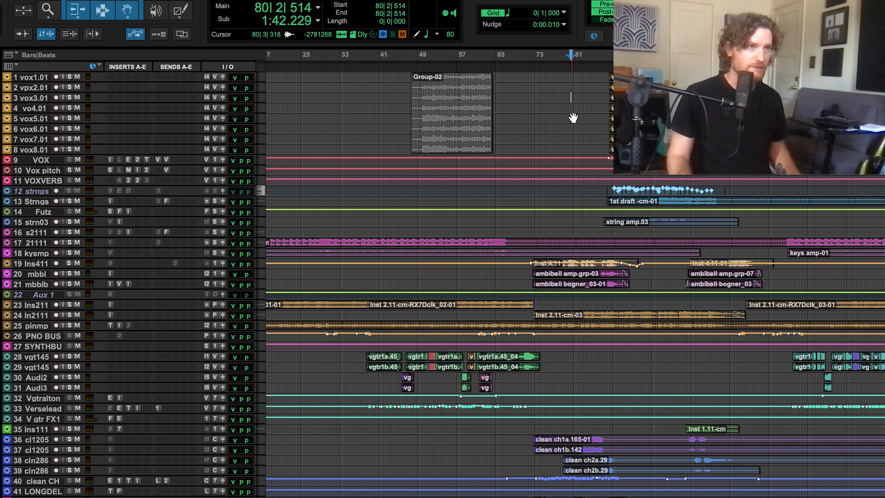
Zoom out the timeline and select the vocal tracks' range from bar 73 to bar 271.
key("r")
key("r")
left_click_drag(608, 84, 355, 149)
scroll(363, 140, "down", 5)
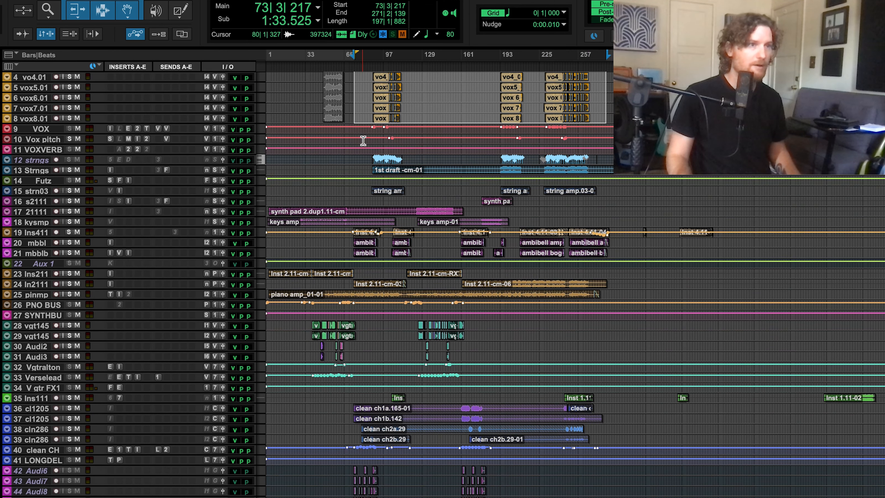
Select the synth, bell and piano tracks from synthp21111 to PNO BUS, from bar 1 to bar 280.
left_click_drag(626, 185, 220, 284)
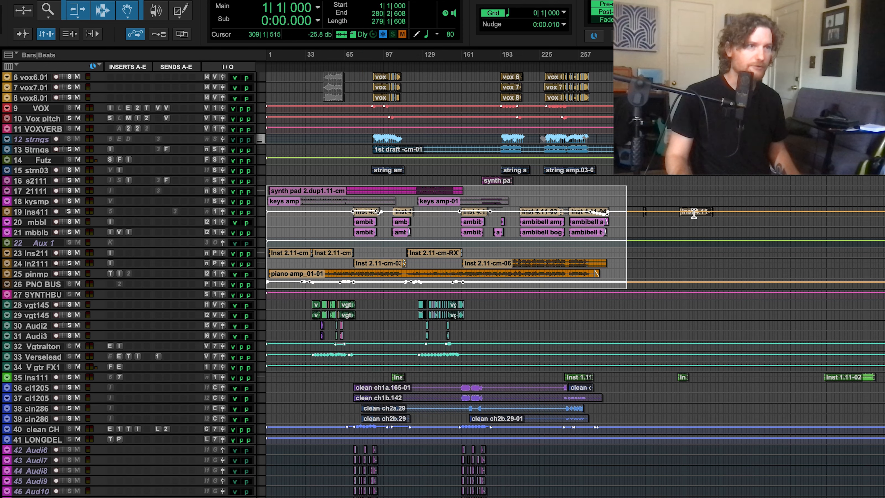
scroll(621, 217, "down", 4)
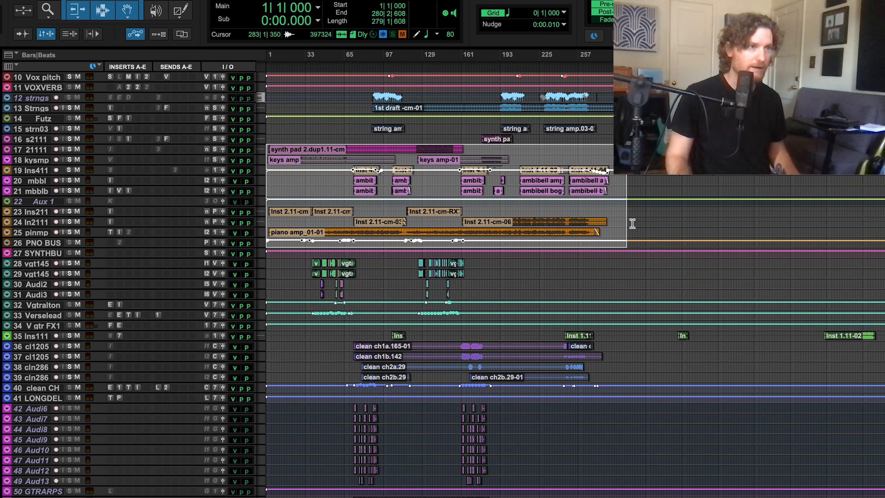
scroll(632, 223, "down", 5)
scroll(632, 223, "down", 7)
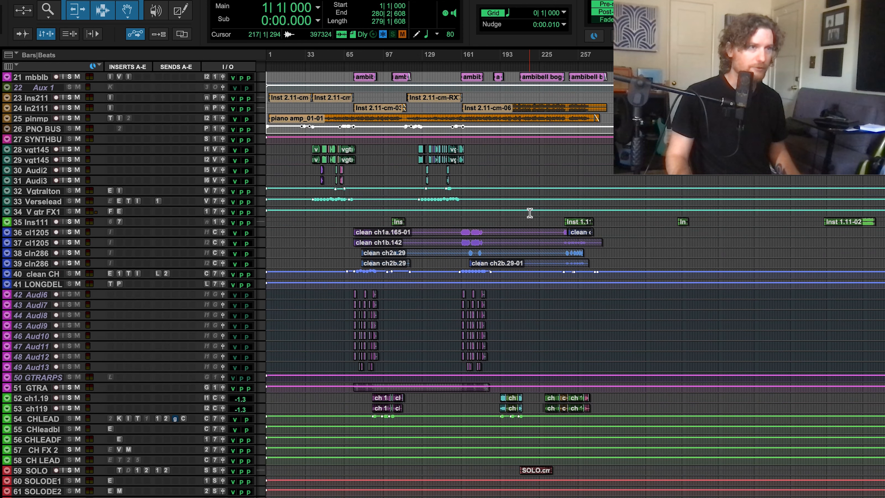
Select the guitar, solo and bass tracks between bars 15 and 278, and clear the selection.
scroll(584, 139, "down", 1)
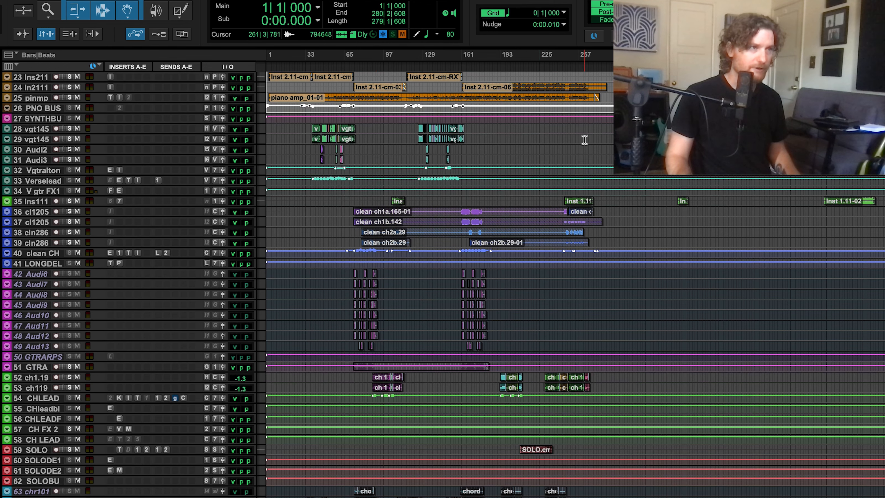
left_click_drag(284, 128, 622, 496)
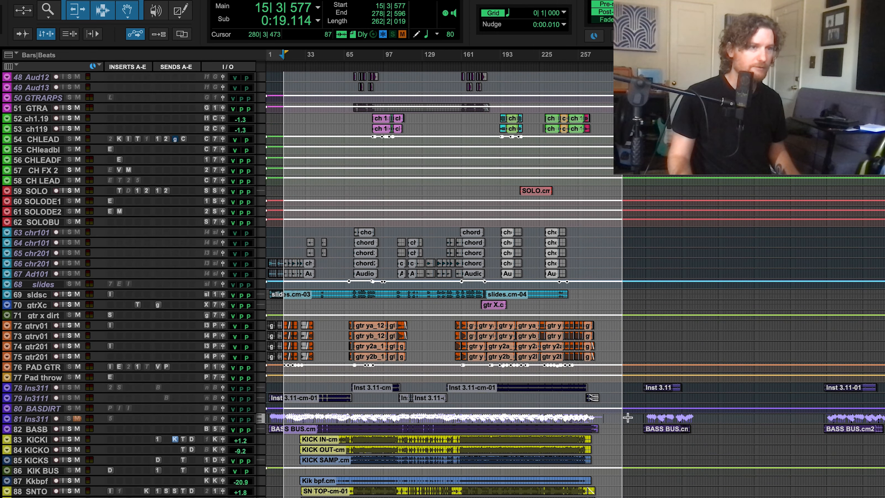
left_click(627, 418)
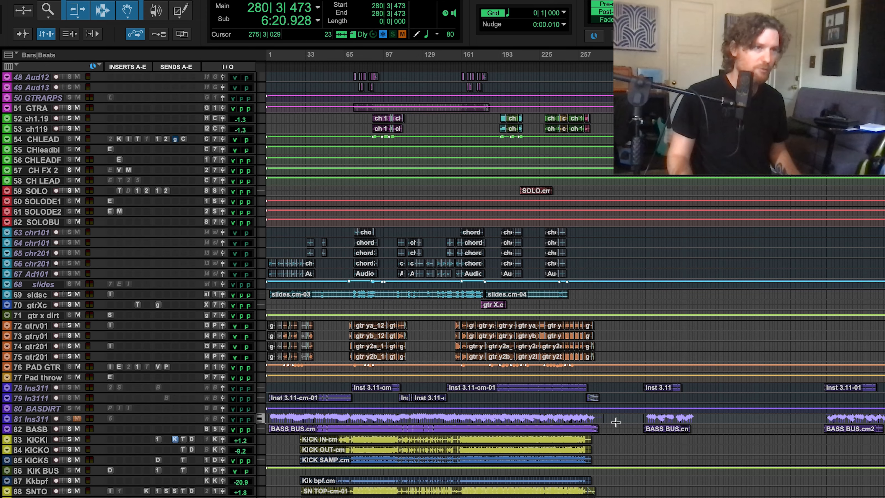
Examine the drum, room and bus tracks down to the master track, placing the cursor at bar 272.
scroll(616, 422, "down", 5)
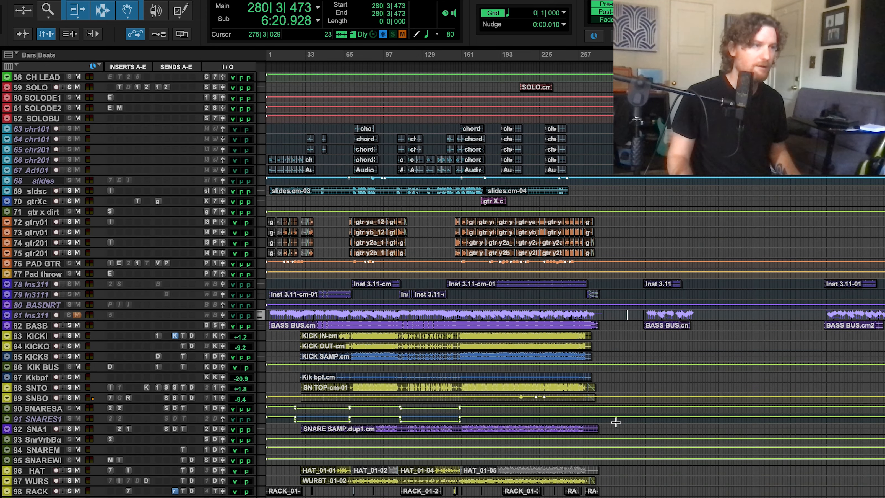
scroll(616, 422, "down", 6)
scroll(616, 422, "down", 8)
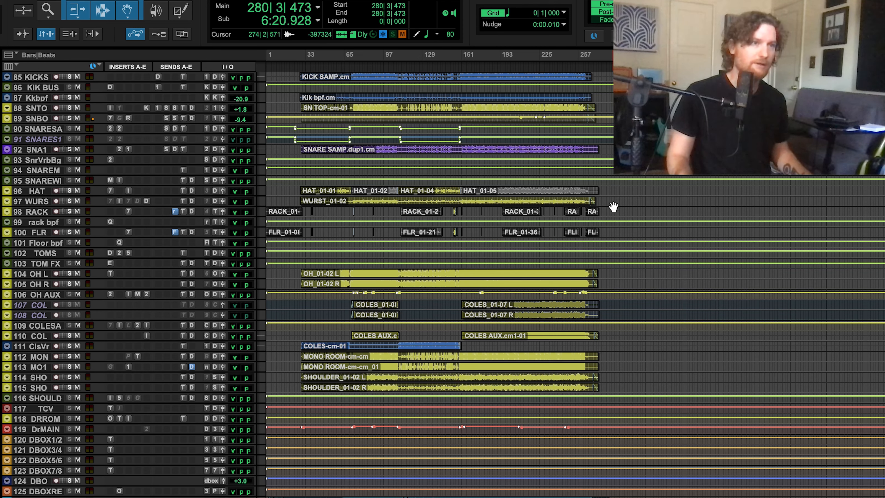
left_click(609, 108)
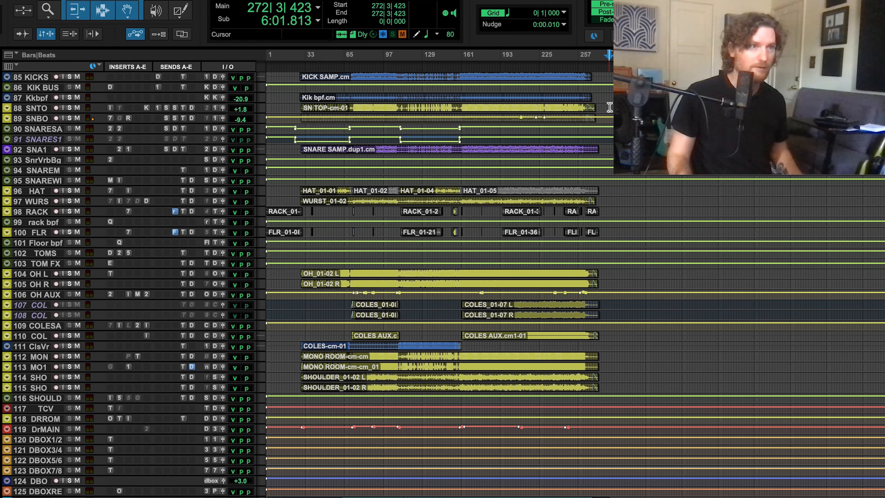
scroll(609, 107, "down", 3)
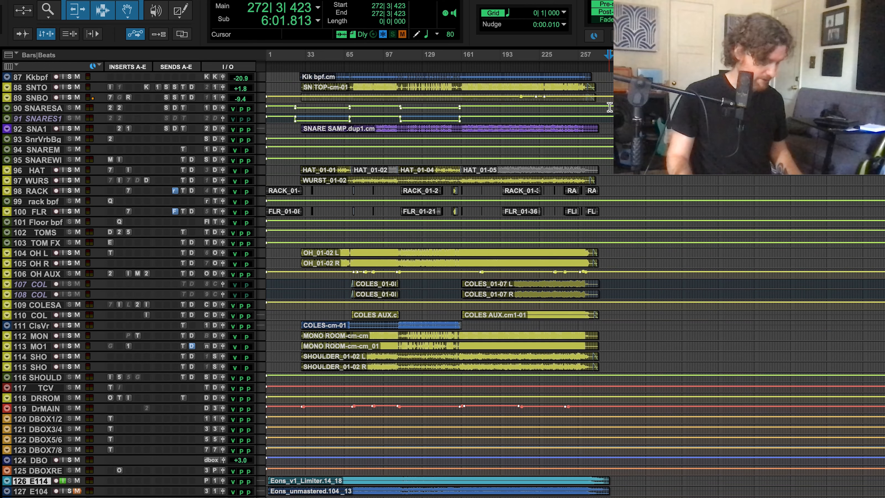
scroll(609, 107, "down", 4)
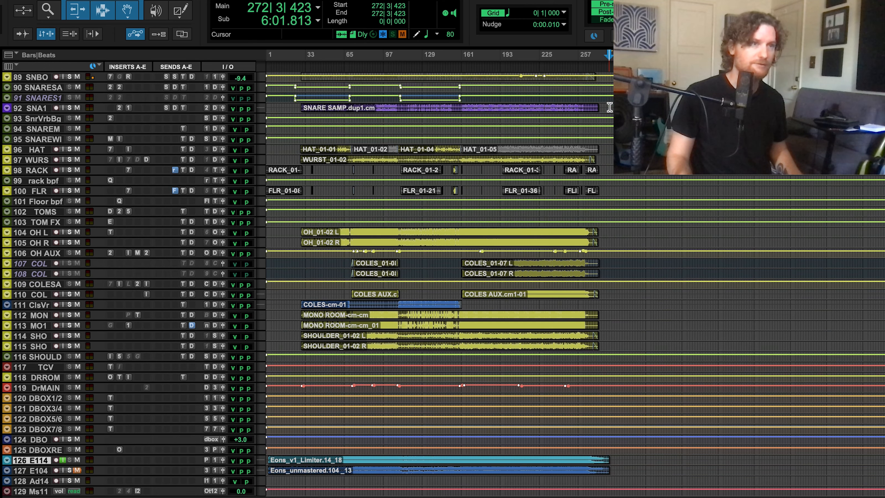
scroll(609, 107, "down", 1)
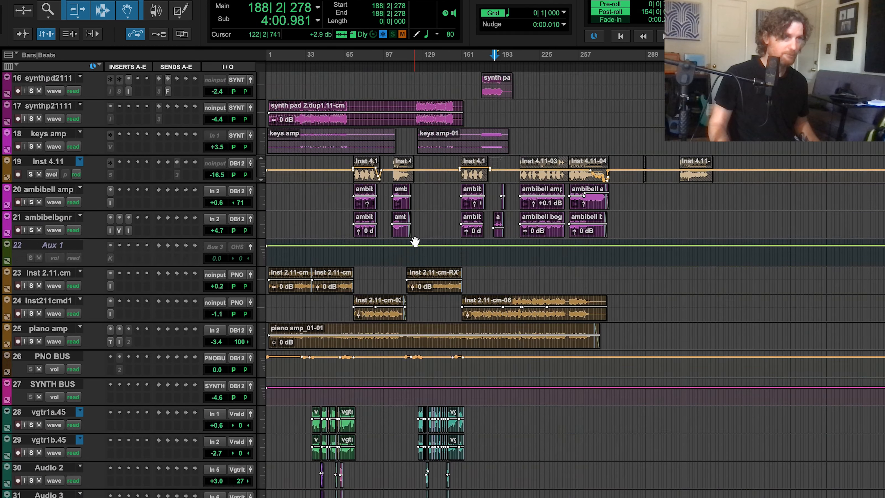
Zoom in on the vocal clips from a cursor position at bar 84 and select the vox1_03-03 clip.
scroll(415, 240, "up", 15)
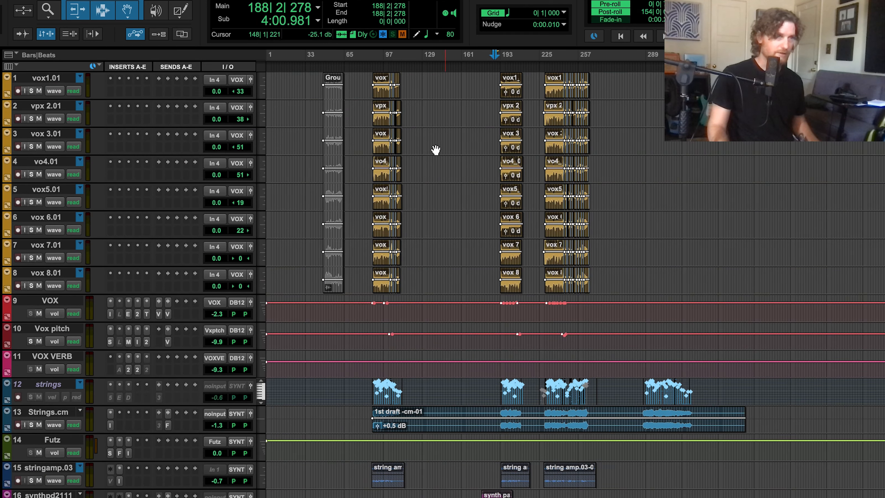
left_click(367, 84)
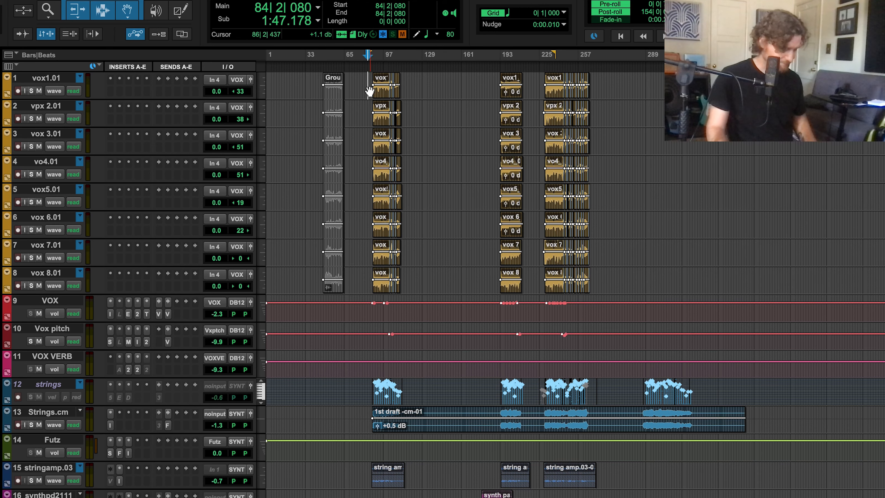
key("t")
key("t")
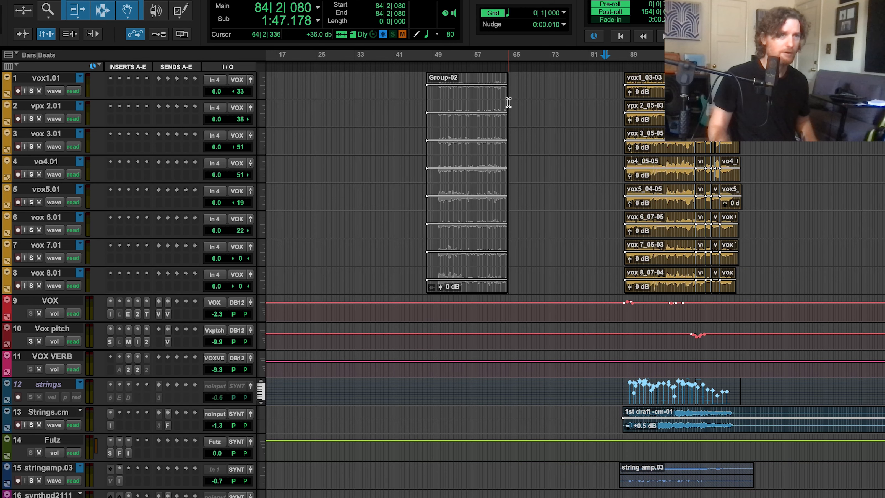
scroll(605, 107, "right", 4)
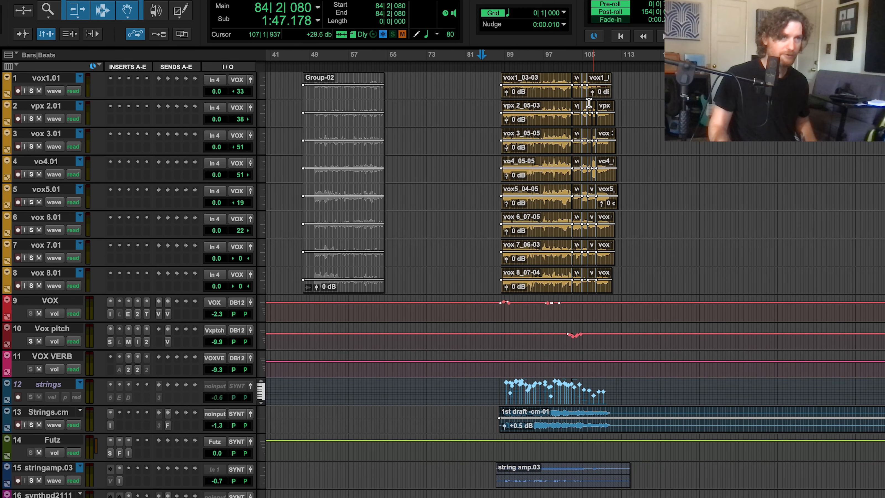
left_click(535, 95)
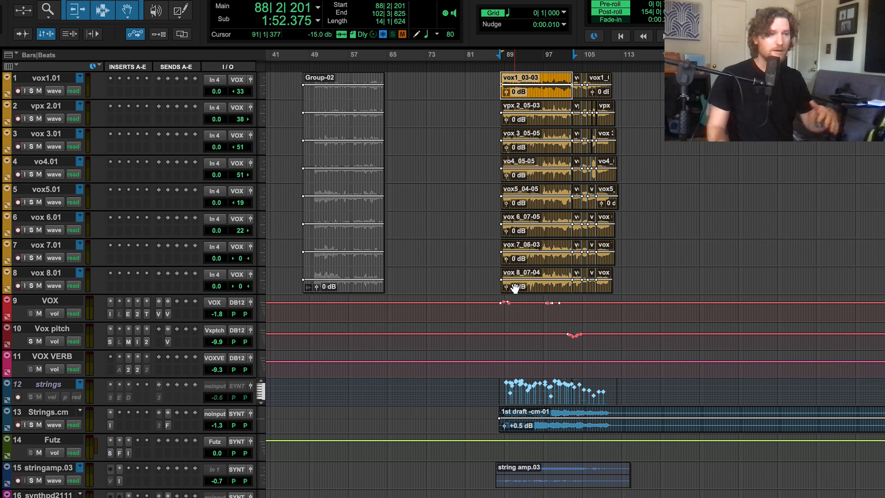
Select the Strings.cm recording from bar 87 to bar 113, and return the cursor to bar 87.
scroll(646, 440, "down", 2)
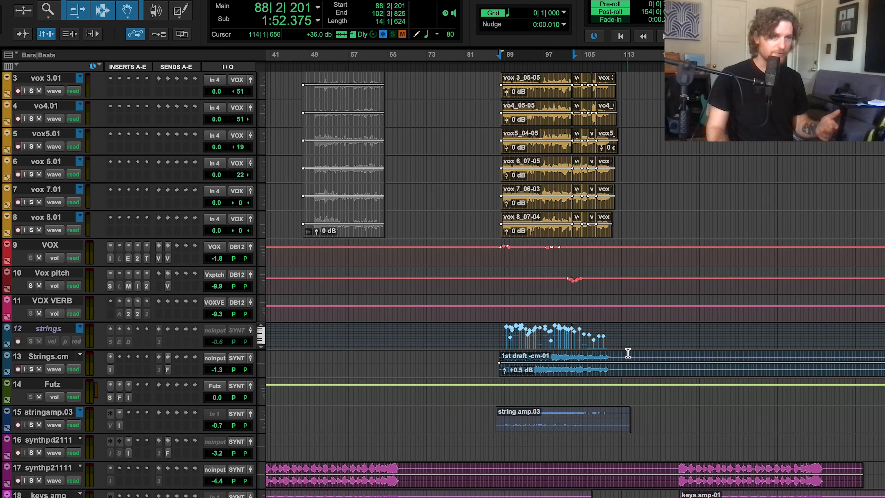
left_click_drag(625, 356, 495, 365)
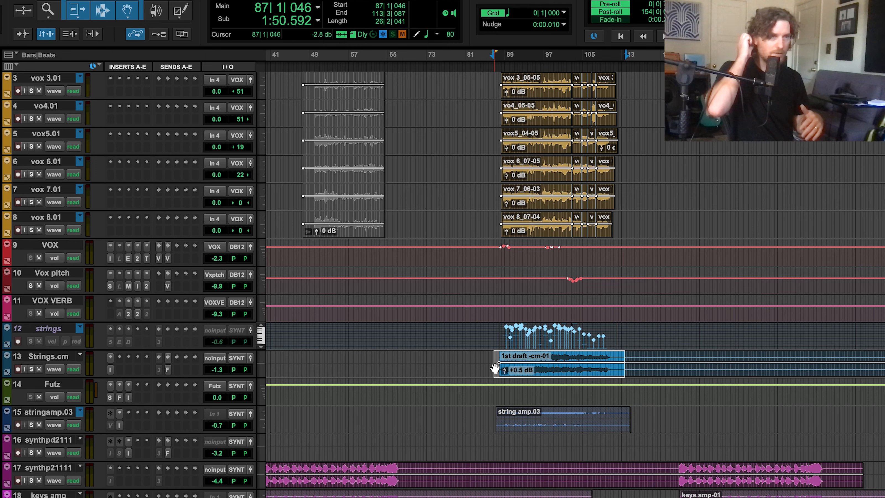
left_click(505, 60)
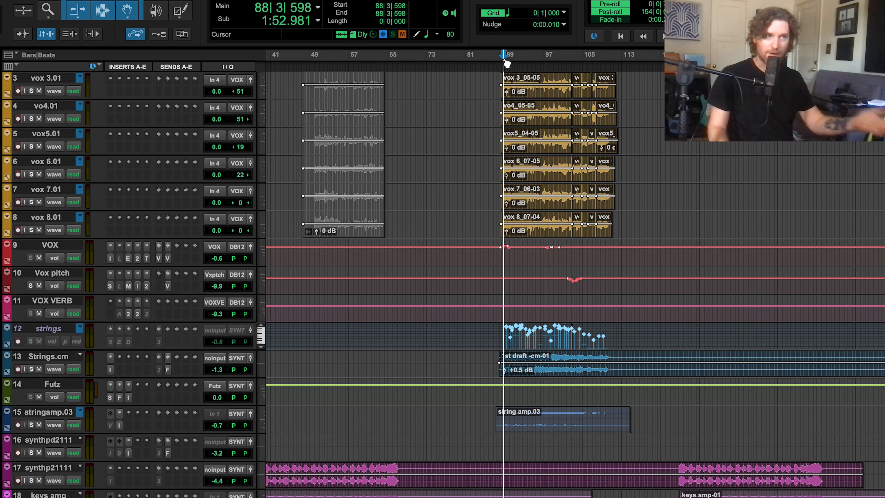
left_click(500, 62)
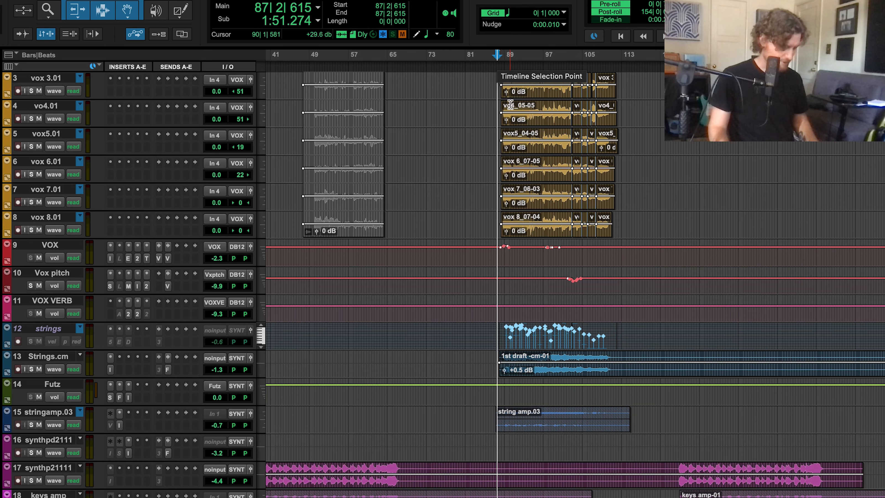
Zoom in further on the vocals and select the clips on the vox 3.01 track one after another.
key("t")
scroll(530, 105, "up", 2)
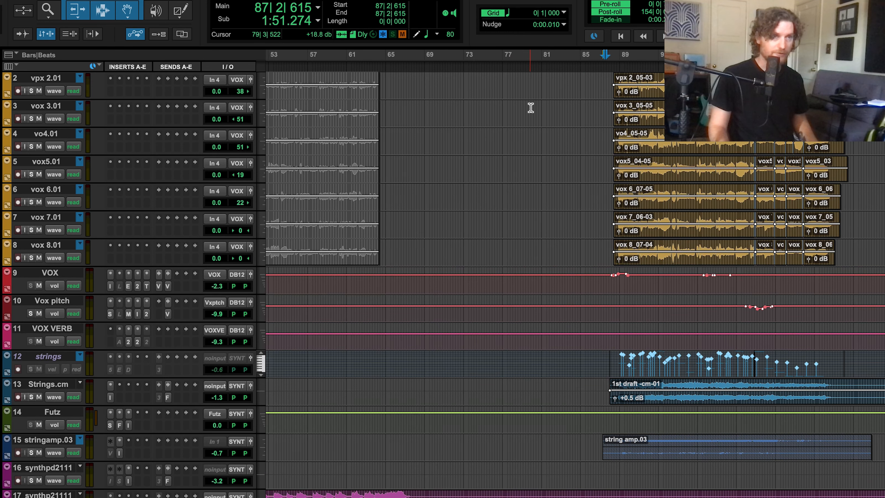
scroll(673, 153, "right", 2)
left_click(673, 153)
scroll(672, 153, "right", 6)
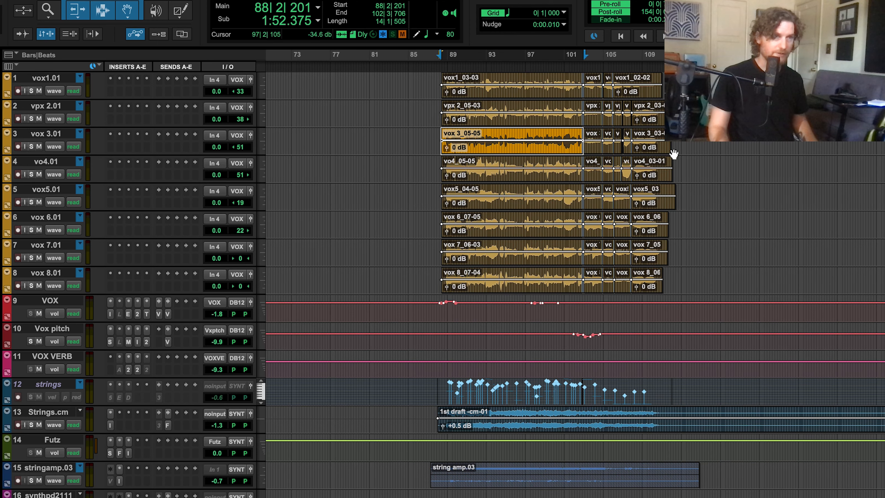
left_click(592, 150)
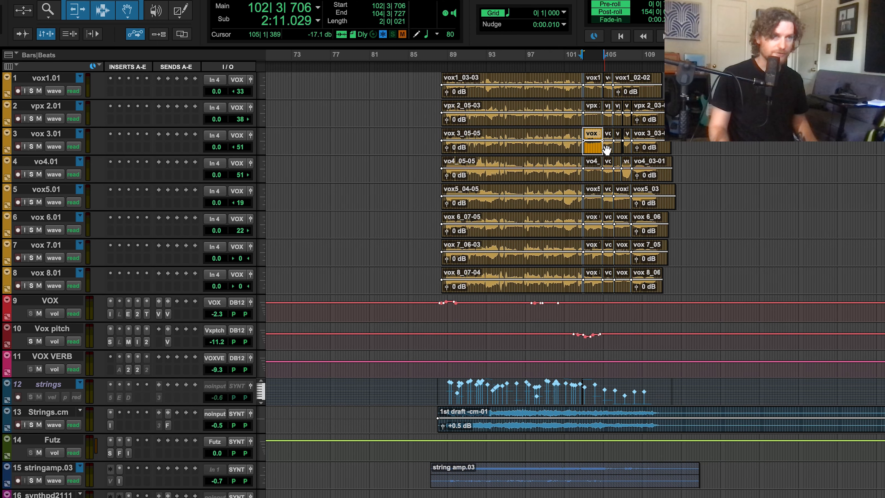
left_click(608, 150)
left_click(619, 148)
left_click(628, 150)
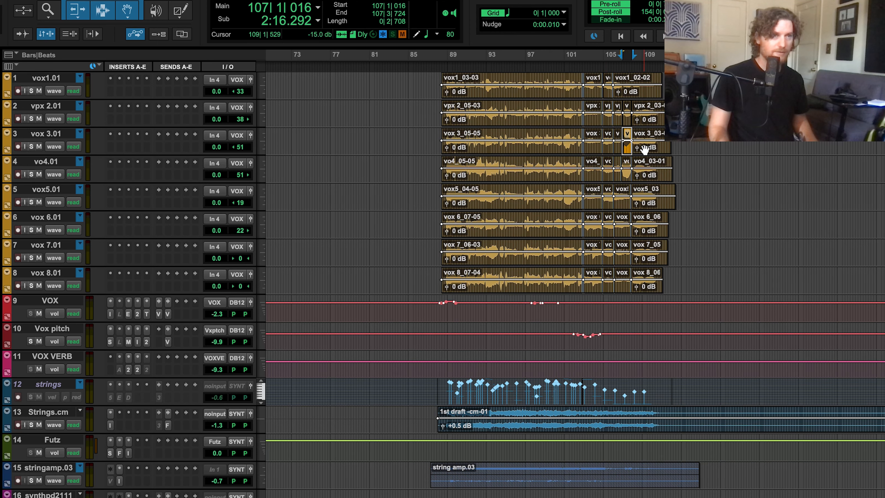
left_click(643, 149)
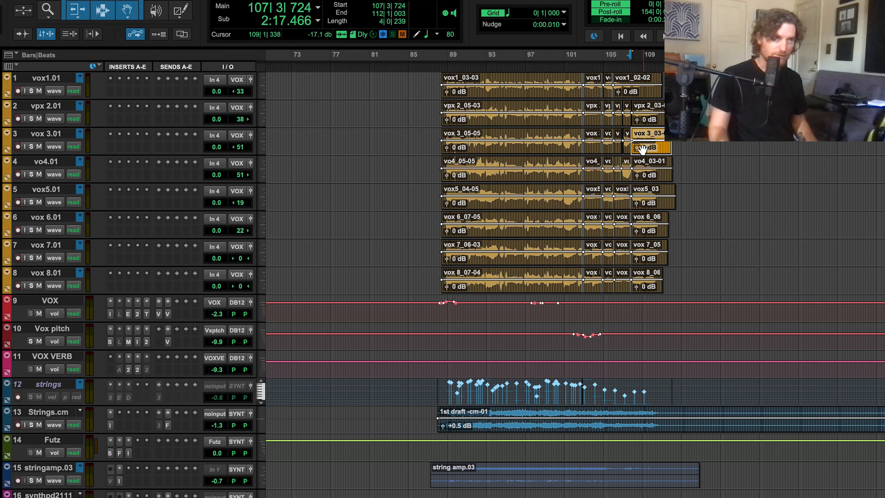
Play the song from bar 87 through the stacked vocals and stop playback.
left_click(435, 56)
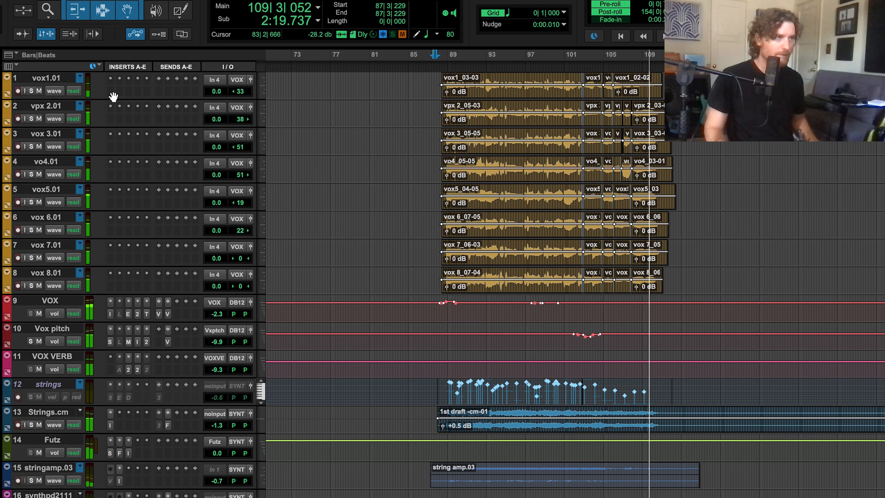
key("space")
Select the eight vocal tracks from vox1.01 to vox 8.01 and solo them together.
left_click(61, 79)
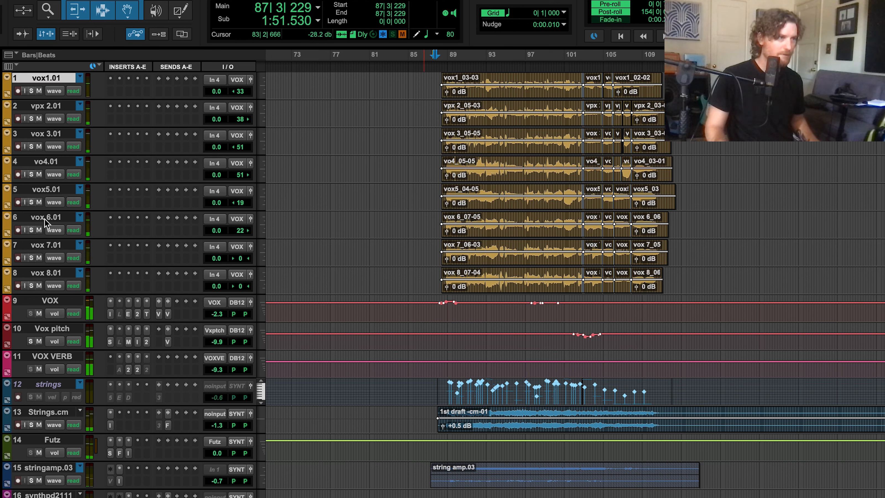
left_click(52, 273, "shift")
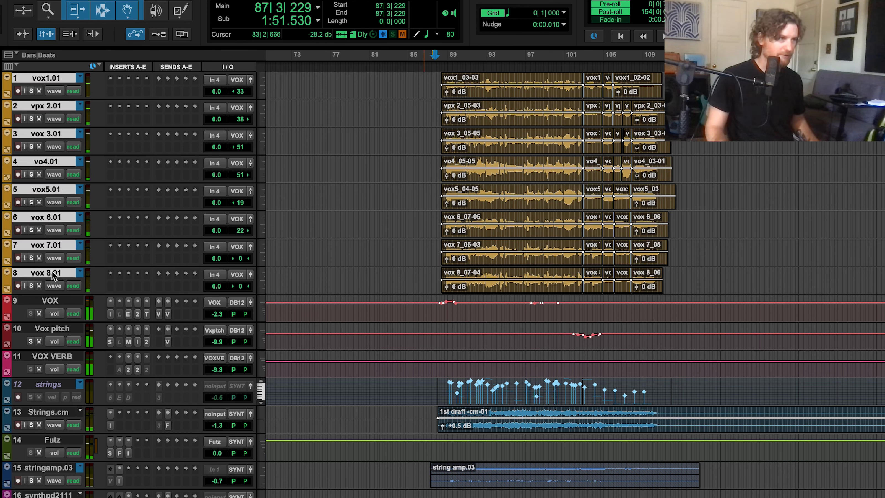
left_click(31, 285)
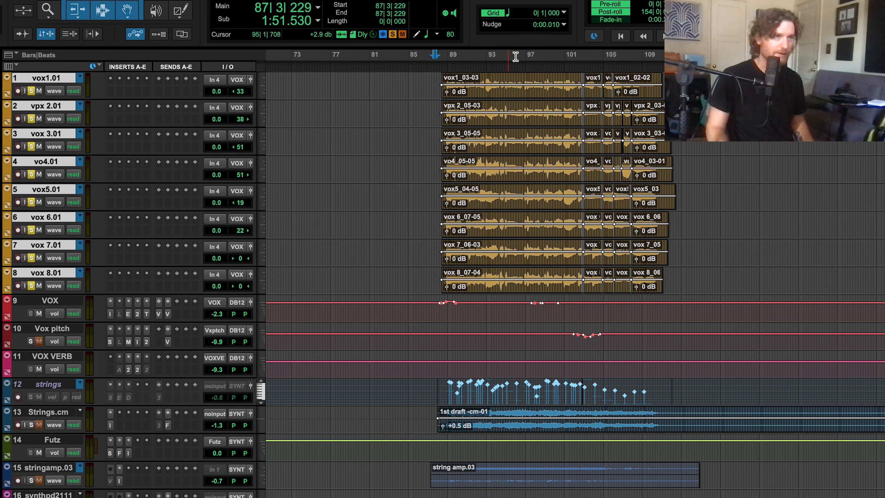
Place the cursor at bar 89, play the soloed vocal stack, and stop playback.
left_click(448, 56)
key("space")
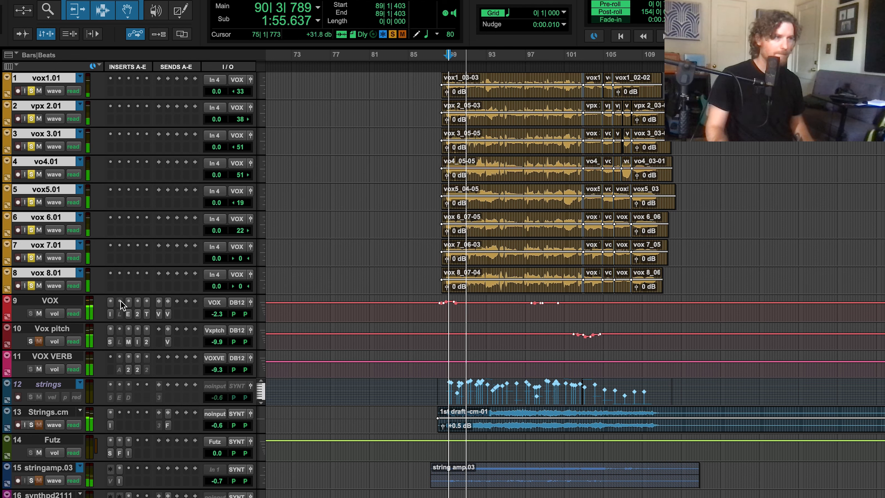
left_click_drag(65, 366, 65, 369)
left_click_drag(130, 328, 129, 324)
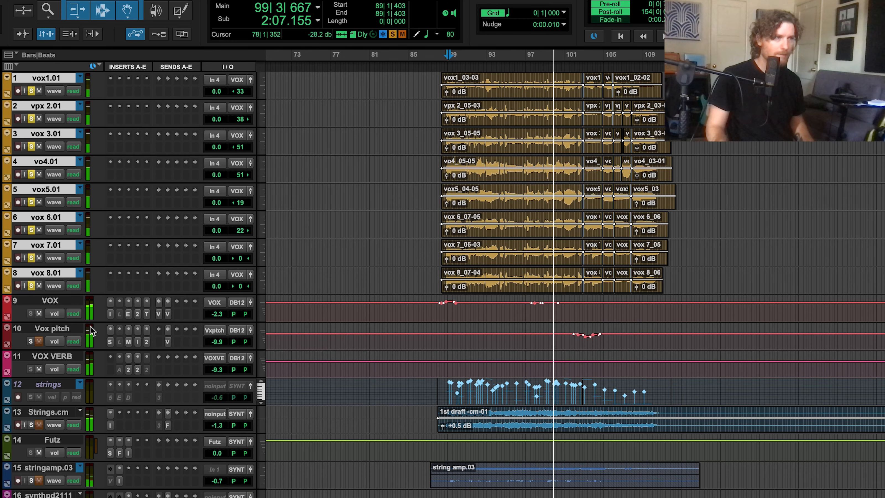
key("space")
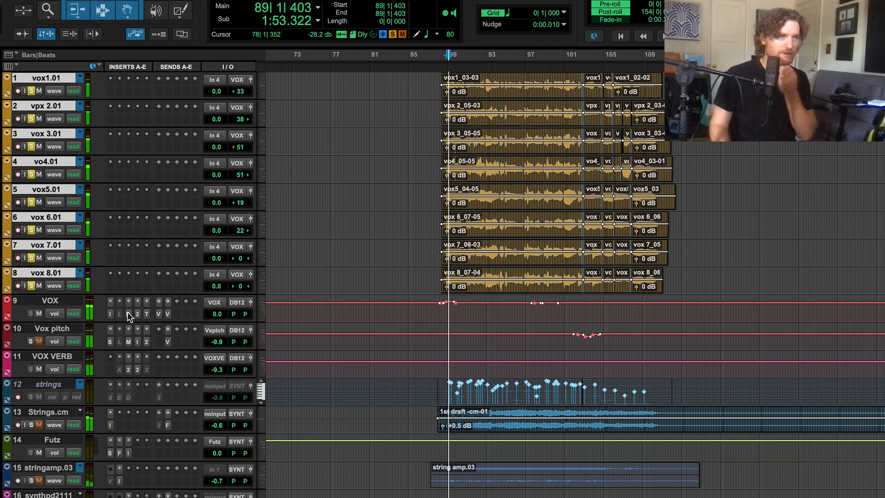
Open the EffectRack insert on the VOX track and reposition its window so the Decapitator settings can be examined.
left_click(128, 313)
left_click_drag(482, 16, 445, 1)
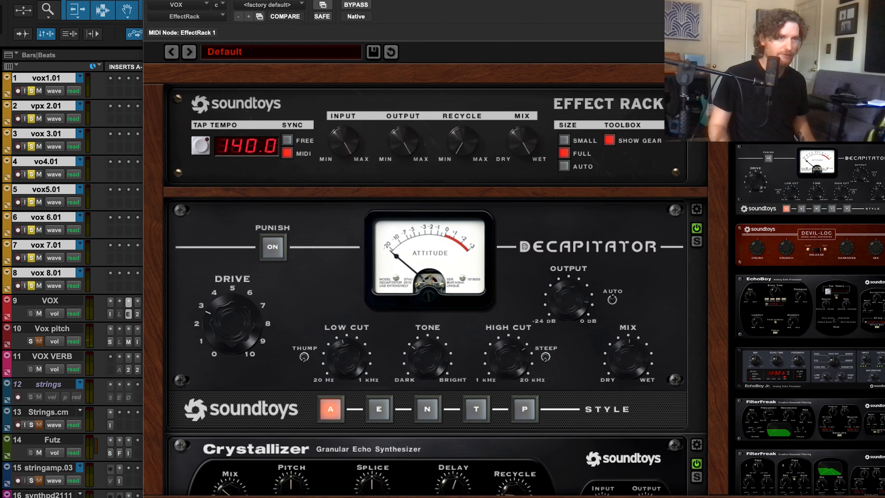
scroll(715, 241, "down", 3)
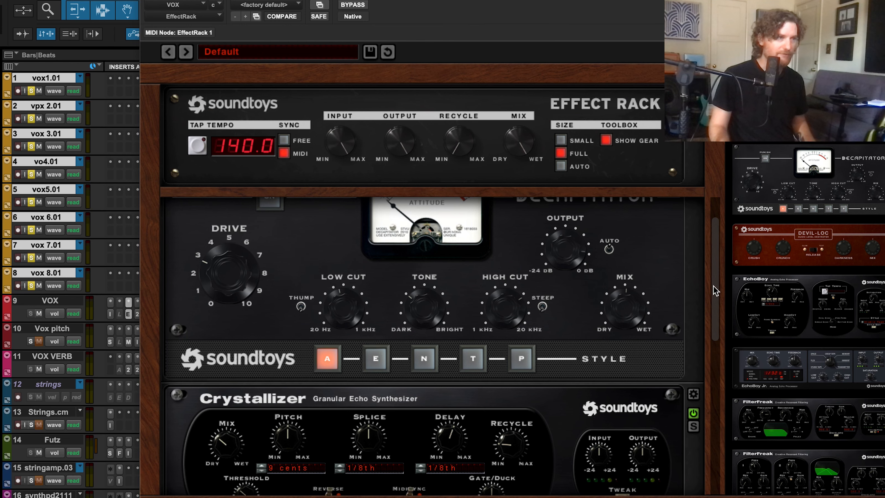
scroll(714, 286, "up", 3)
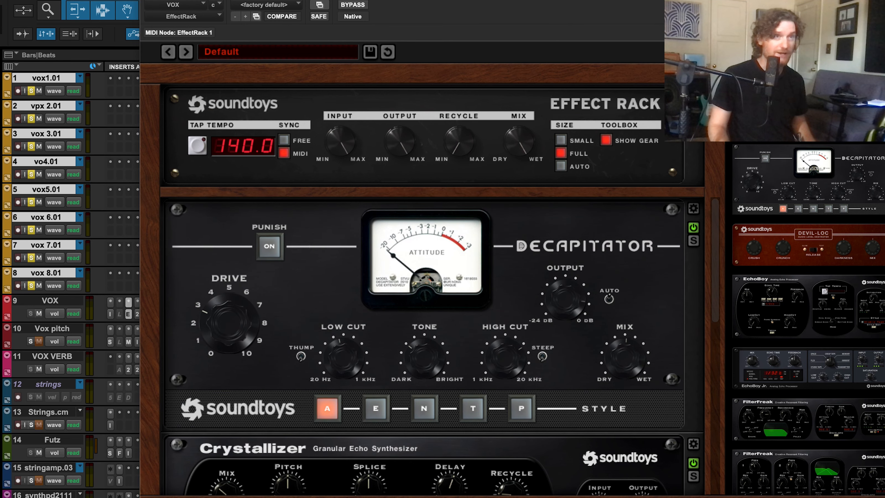
left_click_drag(579, 2, 557, 1)
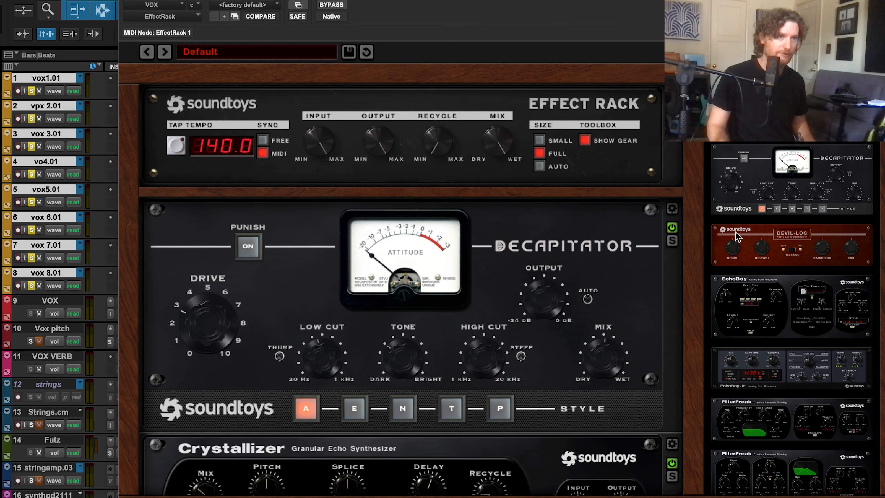
Examine the Decapitator, Crystallizer, EchoBoy and SIE-Q settings down the rack, and close the plug-in window.
scroll(695, 227, "down", 1)
mouse_move(695, 232)
left_mouse_down()
mouse_move(693, 291)
mouse_move(689, 228)
left_mouse_up()
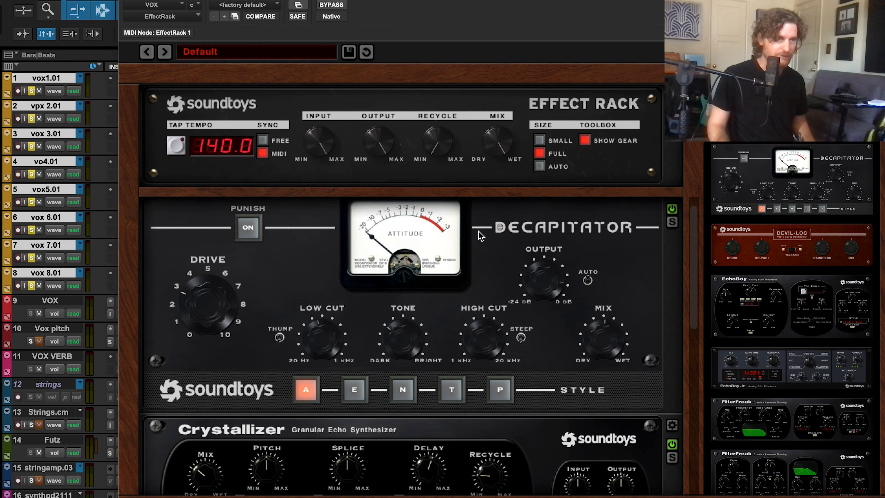
left_click_drag(690, 248, 687, 290)
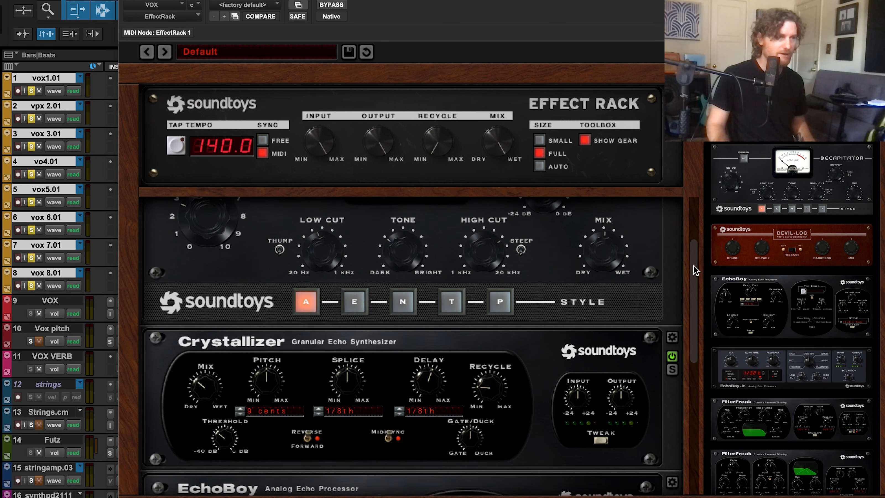
left_click_drag(694, 265, 692, 313)
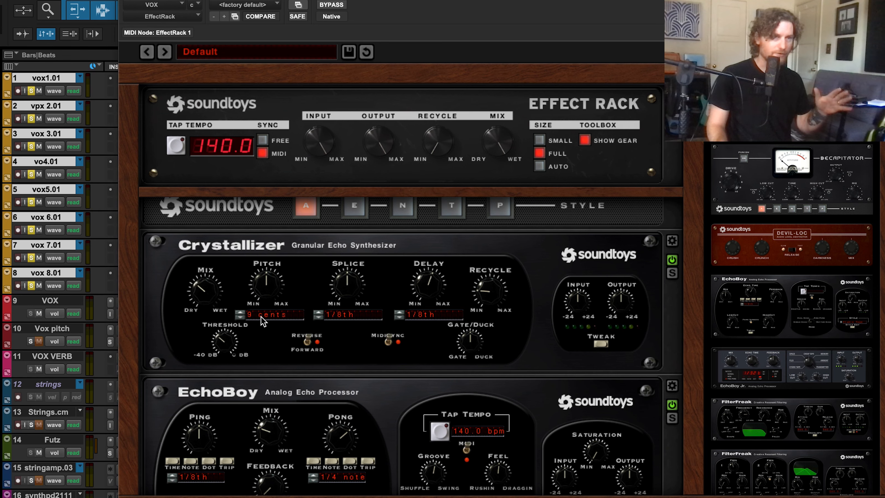
scroll(694, 314, "down", 3)
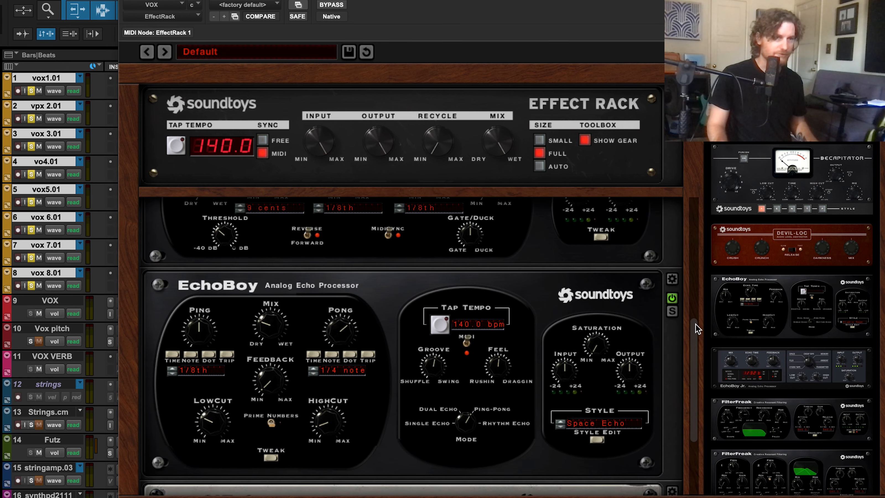
scroll(695, 402, "down", 4)
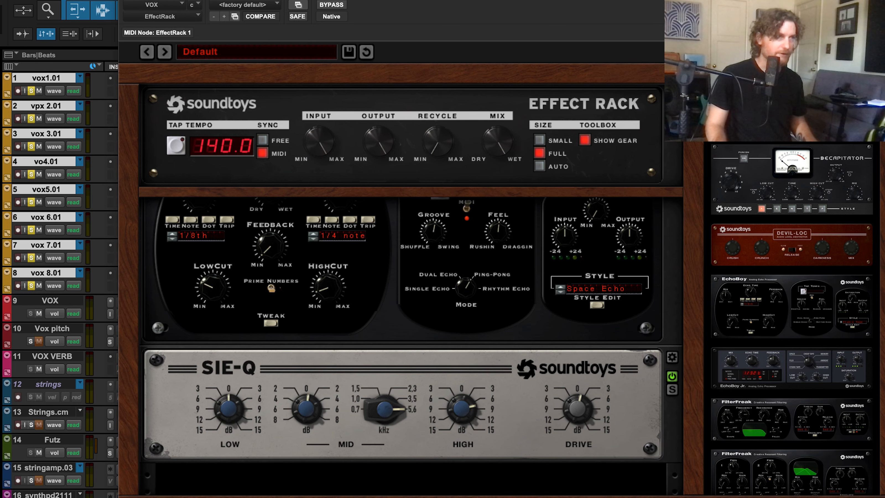
key("super+w")
Select the Vox pitch track and increase its height so its insert and send names are shown.
scroll(342, 240, "down", 1)
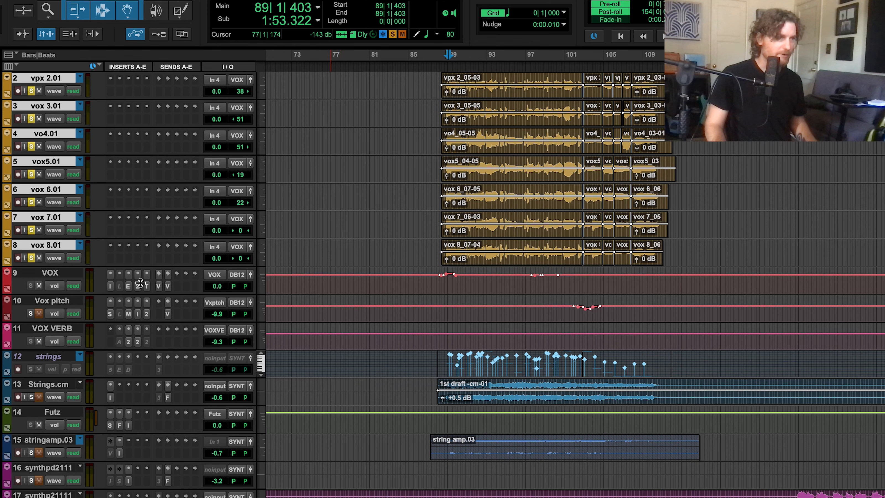
left_click(58, 302, "super")
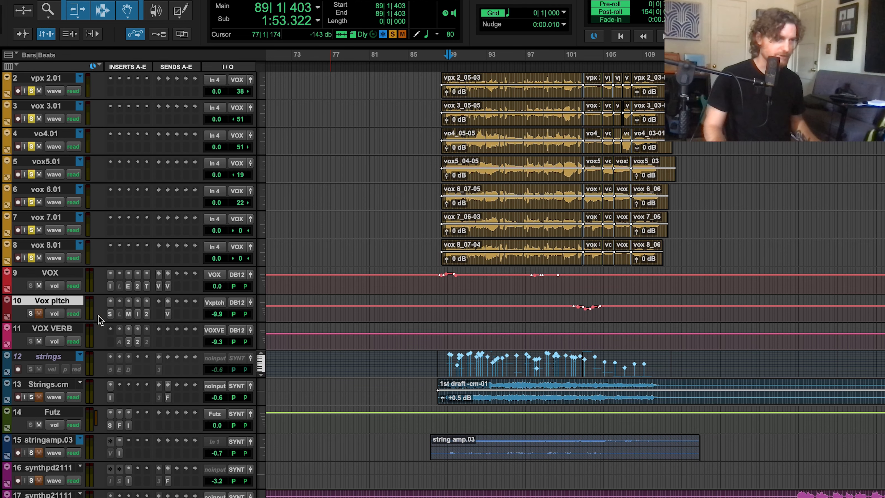
left_click_drag(71, 321, 71, 345)
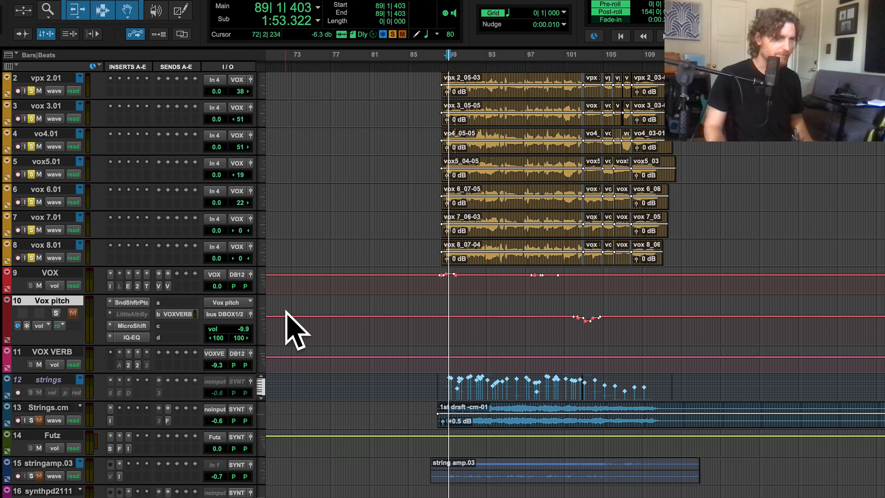
Play from bar 89 while temporarily raising the Vox pitch volume to +12.0 dB, and stop playback.
key("space")
left_click_drag(245, 329, 246, 300)
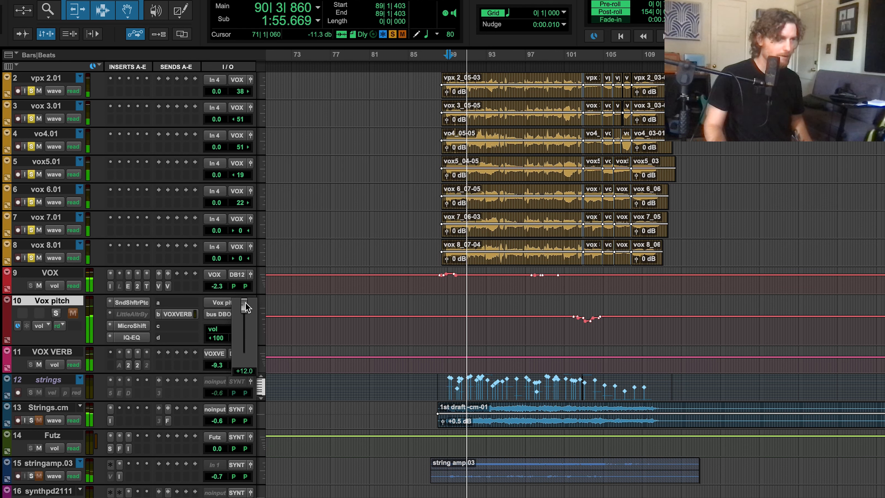
key("space")
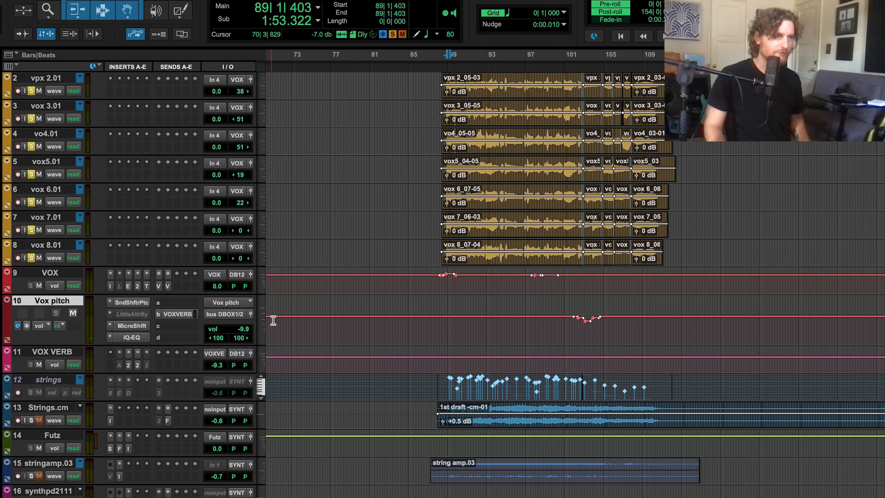
Replay from bar 89 while moving the Vox pitch fader from +10.8 down to +2.4 dB, and stop playback.
key("space")
left_click(249, 314)
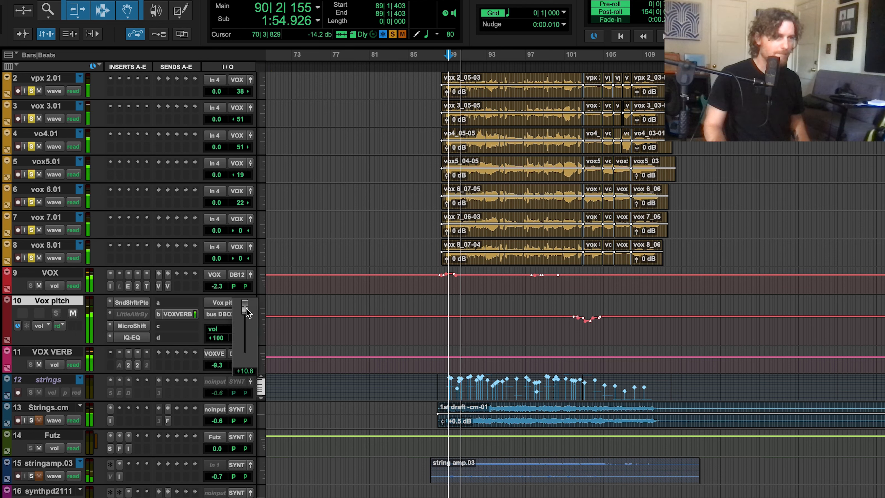
left_click_drag(246, 317, 246, 317)
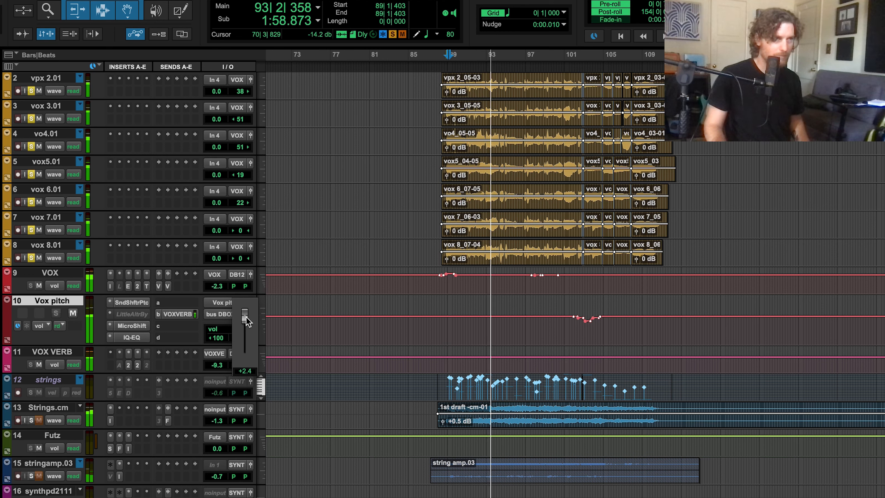
left_click_drag(246, 317, 246, 317)
key("space")
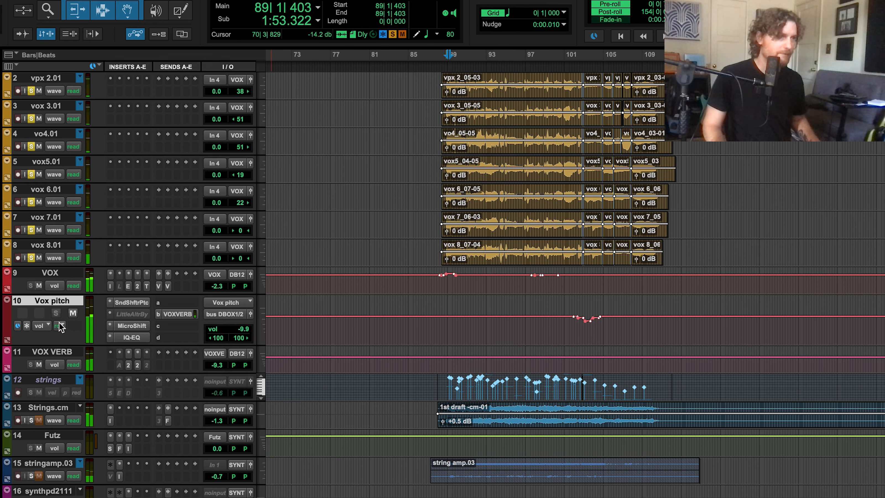
Select the vocal tracks from vox 8.01 up to vox1.01 and turn off their solo.
left_click(51, 248)
scroll(57, 81, "up", 1)
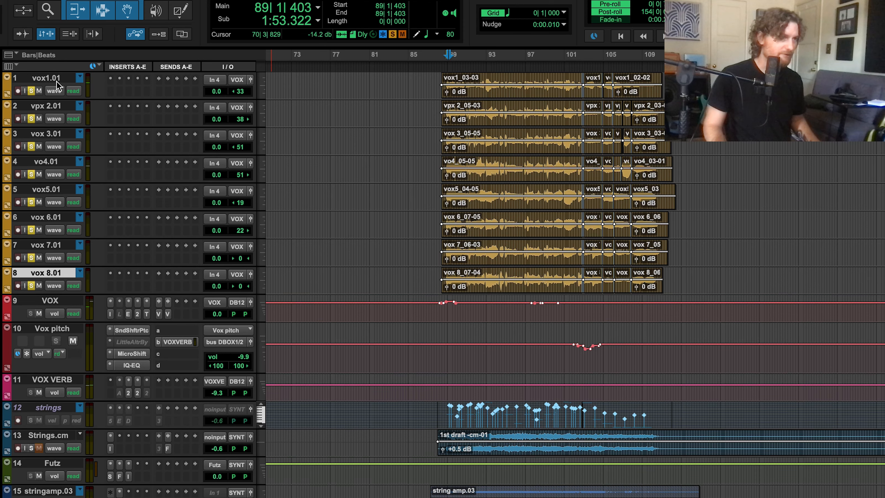
left_click(52, 78, "shift")
left_click(32, 91)
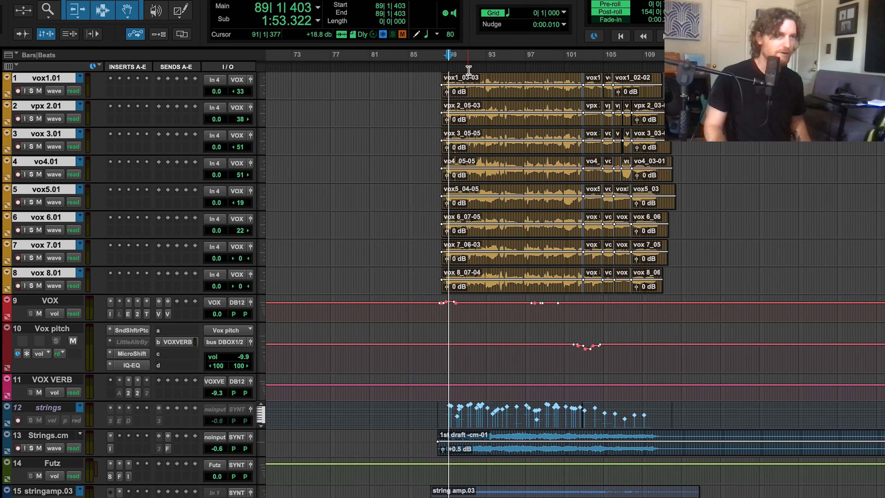
Select the Vox pitch track, followed by the VOX VERB track below it.
scroll(471, 102, "down", 5)
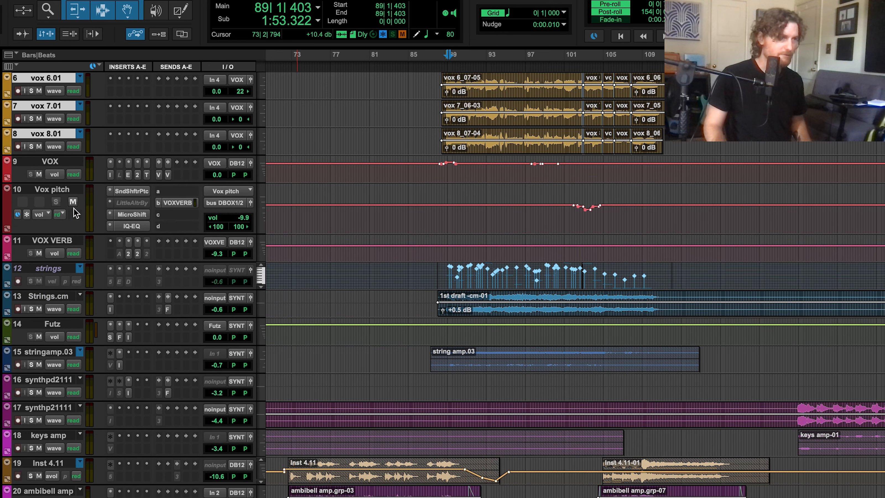
left_click(55, 190)
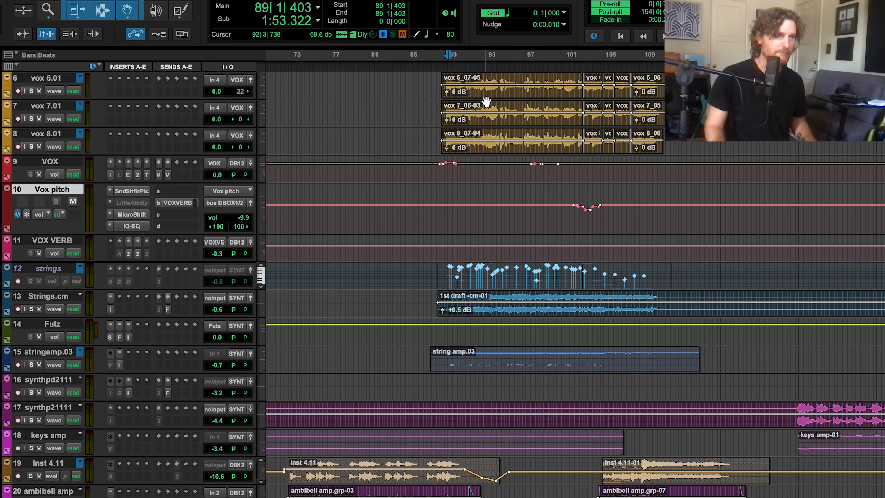
scroll(503, 159, "down", 2)
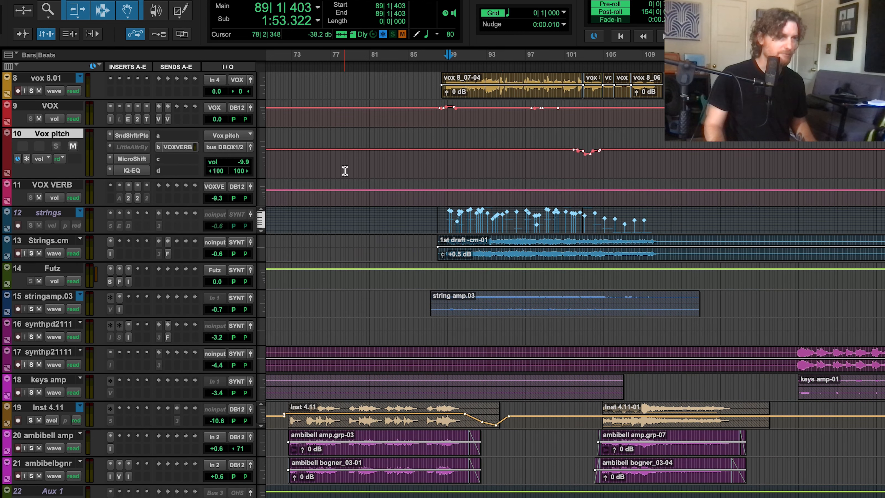
left_click(66, 186)
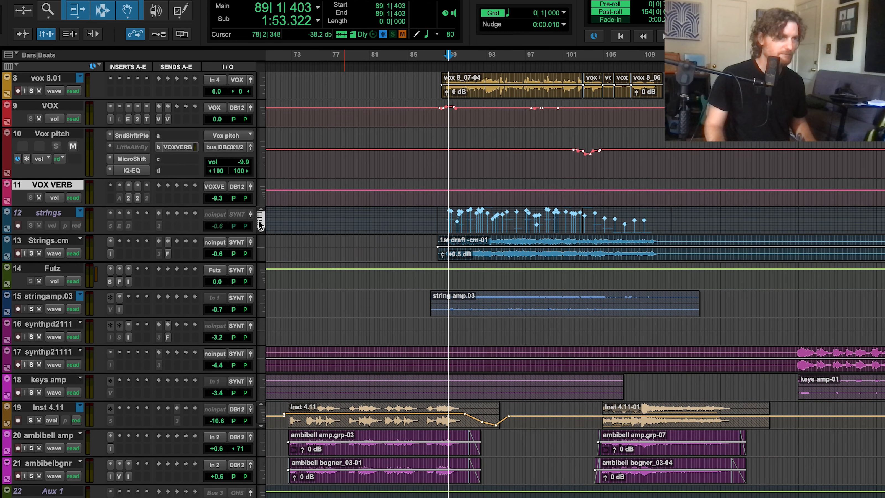
Select the Strings.cm track, place the cursor in its clip at bar 90, and solo the track.
left_click(58, 237)
left_click(461, 242)
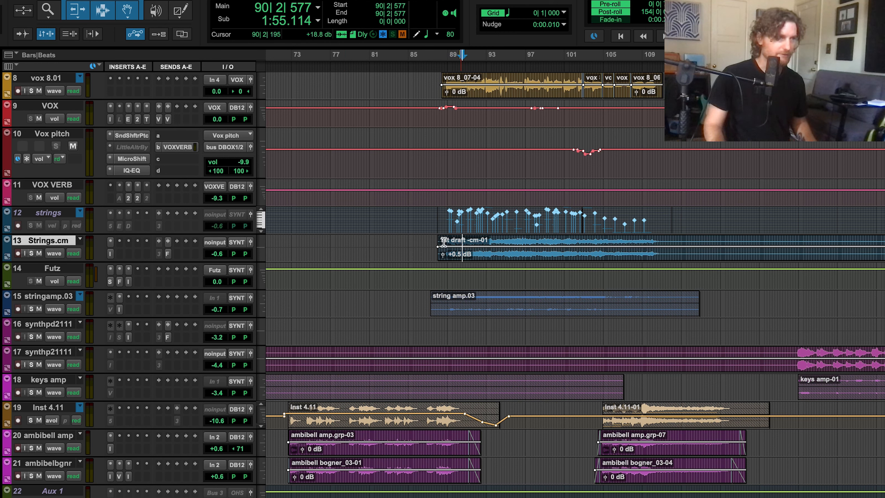
left_click(31, 253)
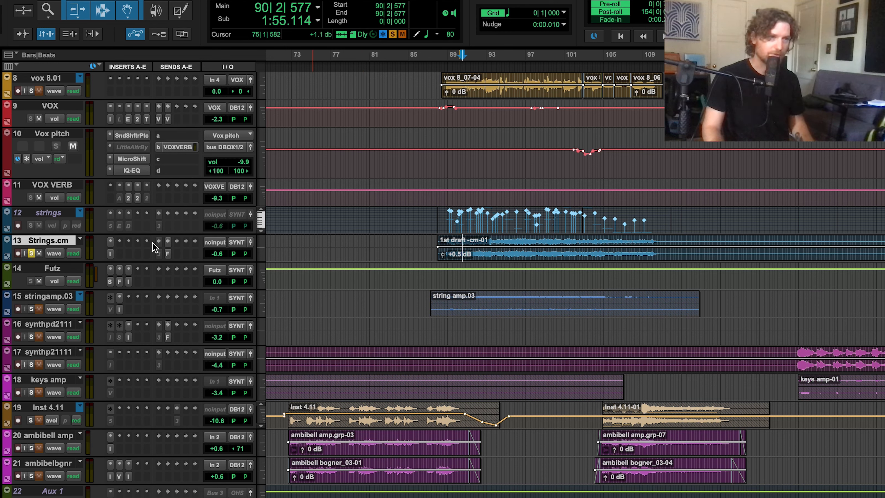
Play the soloed strings from bar 89, turn off the Strings.cm solo, and stop playback.
key("space")
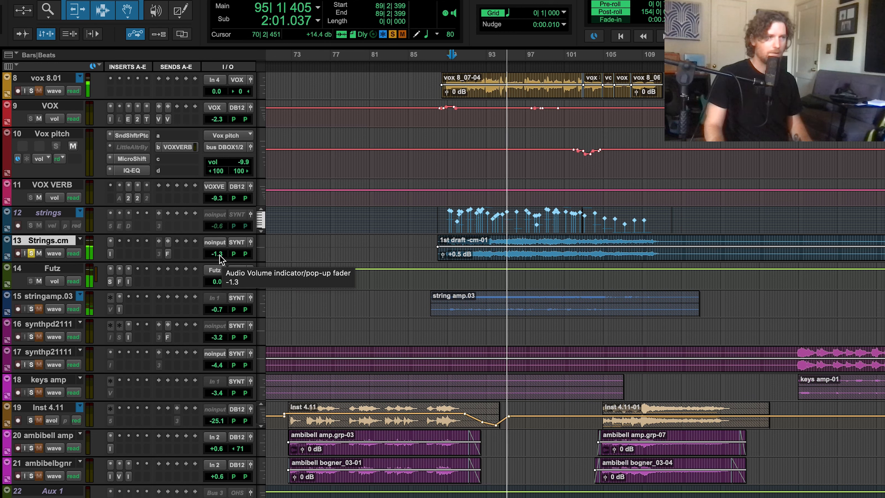
left_click(31, 253)
key("space")
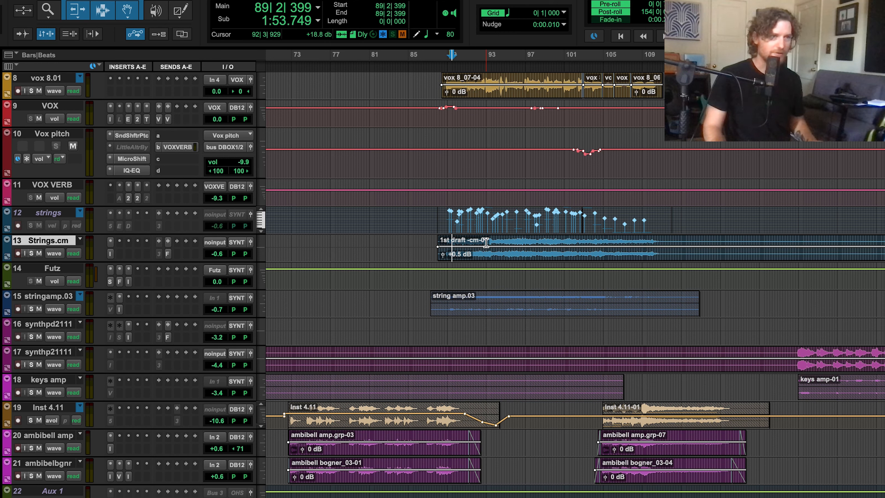
Play from bar 90 with the Strings.cm track muted, unmute it during playback, and stop.
key("Tab")
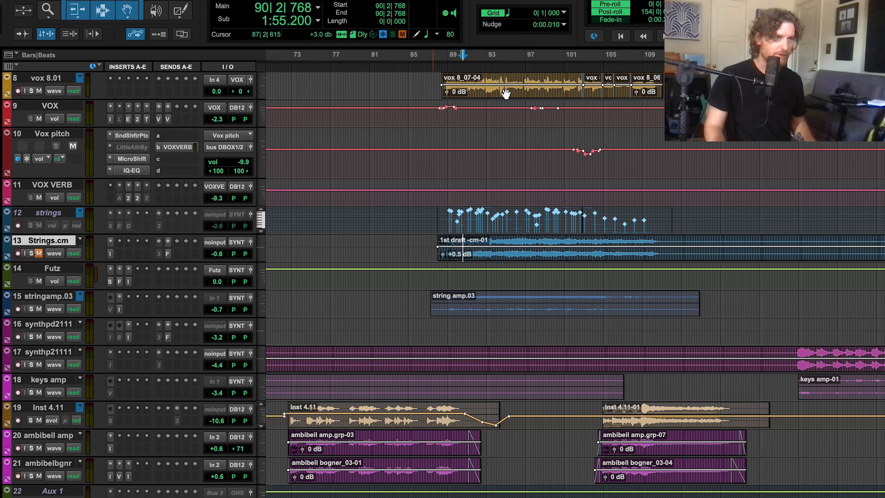
key("space")
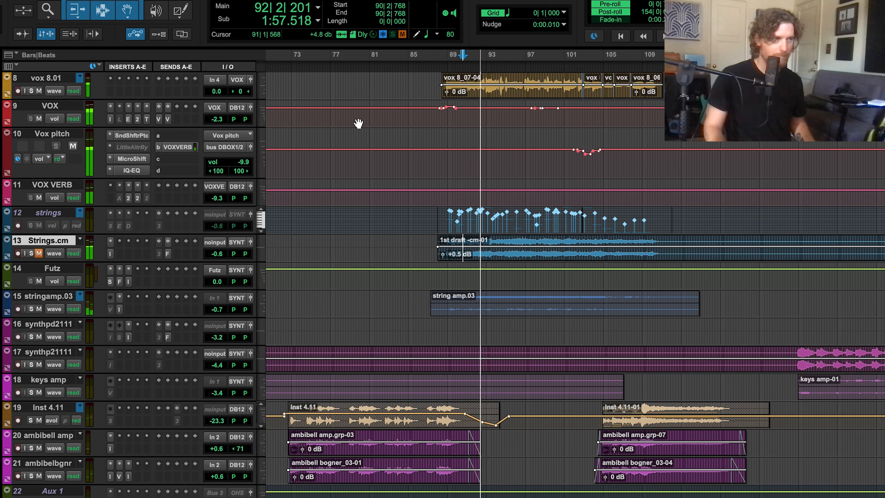
left_click(39, 253)
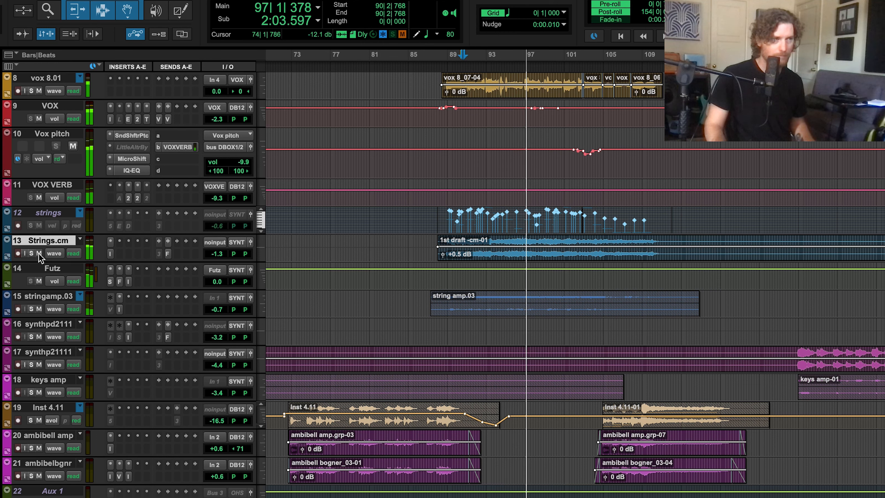
key("space")
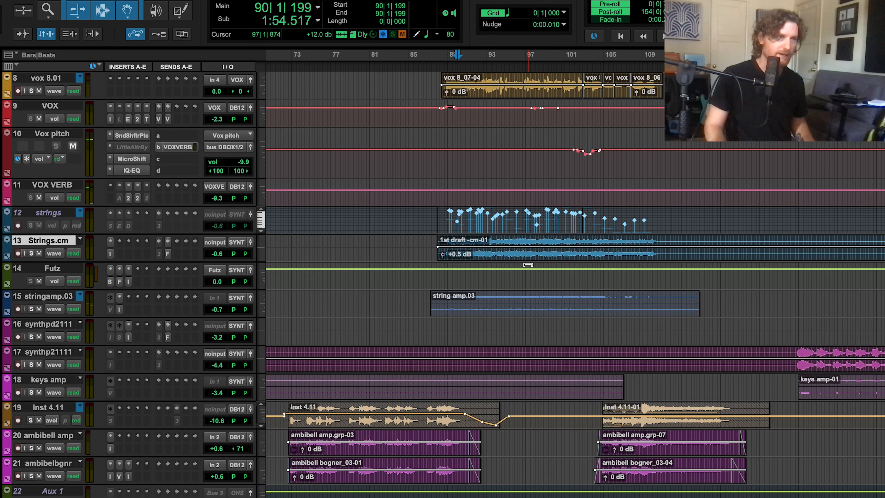
Place the cursor at bar 90 in the Strings.cm clip and enlarge the Futz track's height to show its insert names.
scroll(528, 259, "down", 1)
left_click(457, 216)
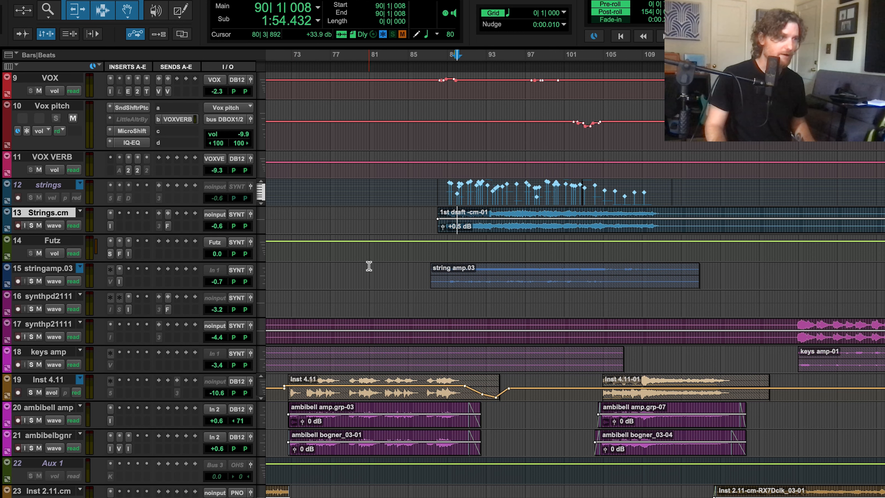
scroll(369, 266, "down", 1)
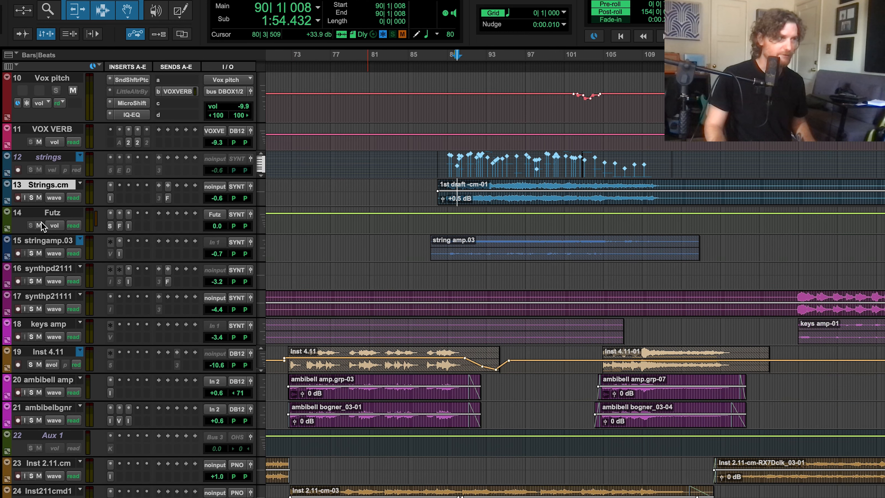
left_click_drag(47, 287, 49, 316)
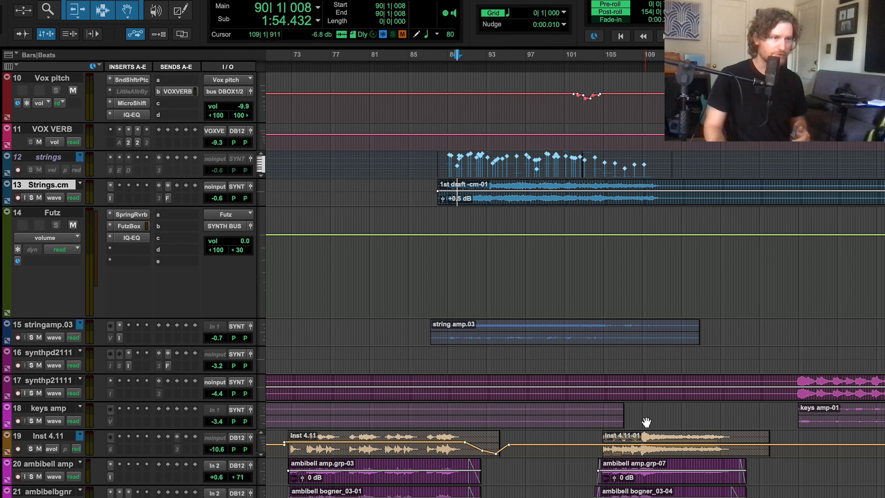
Place the cursor at bar 88 on the Futz track and select that track.
left_click_drag(589, 465, 809, 495)
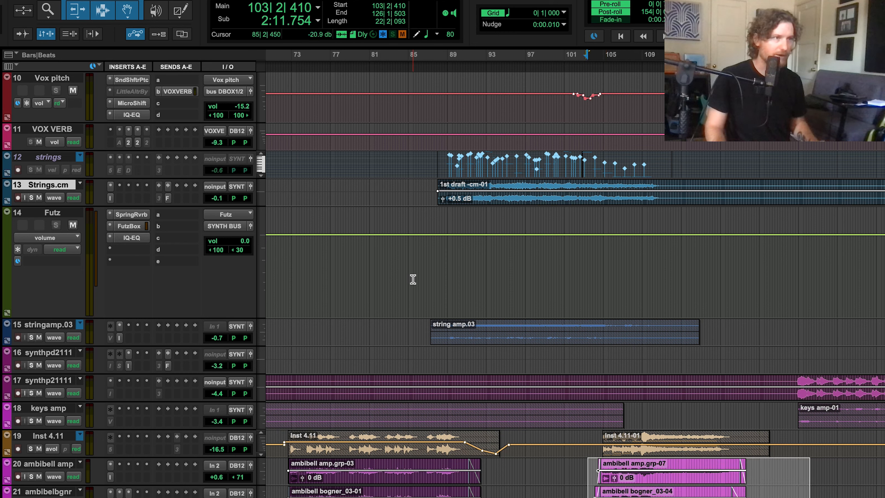
left_click(446, 258)
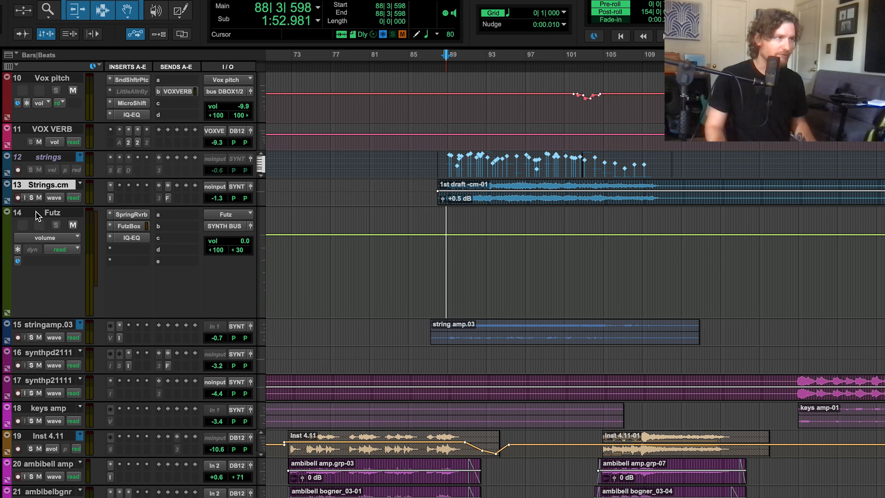
left_click(52, 213)
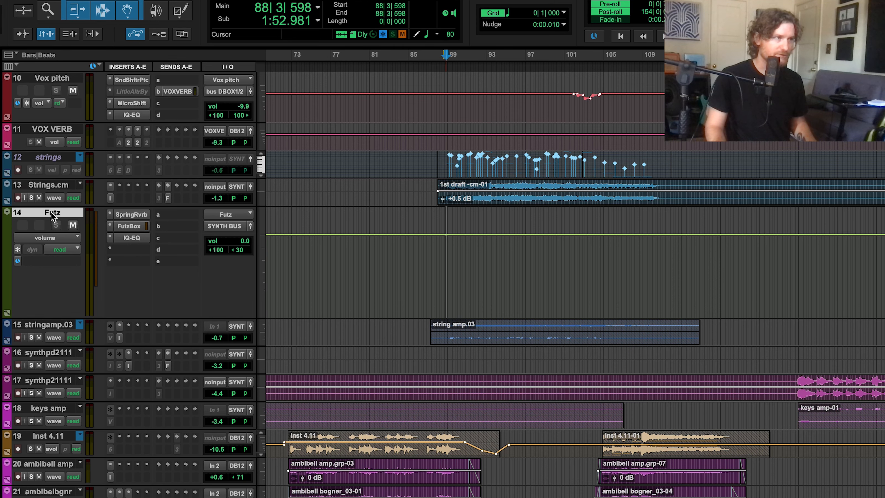
Inspect the Futz track's FutzBox insert followed by its AIR Spring Reverb insert, closing each plug-in window.
left_click(128, 226)
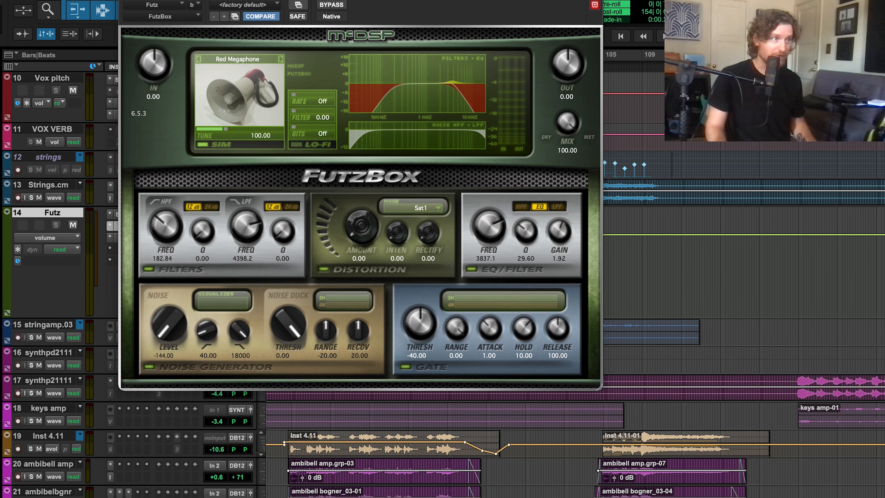
key("super+w")
left_click(131, 214)
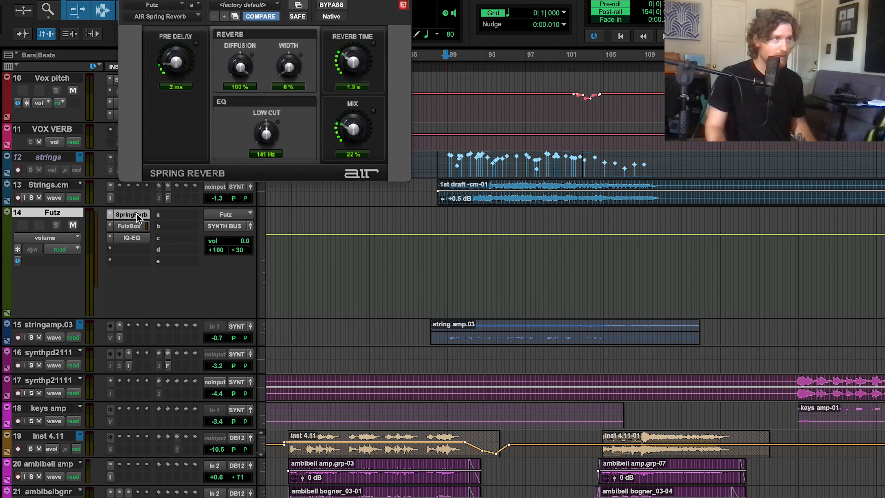
left_click_drag(295, 0, 296, 11)
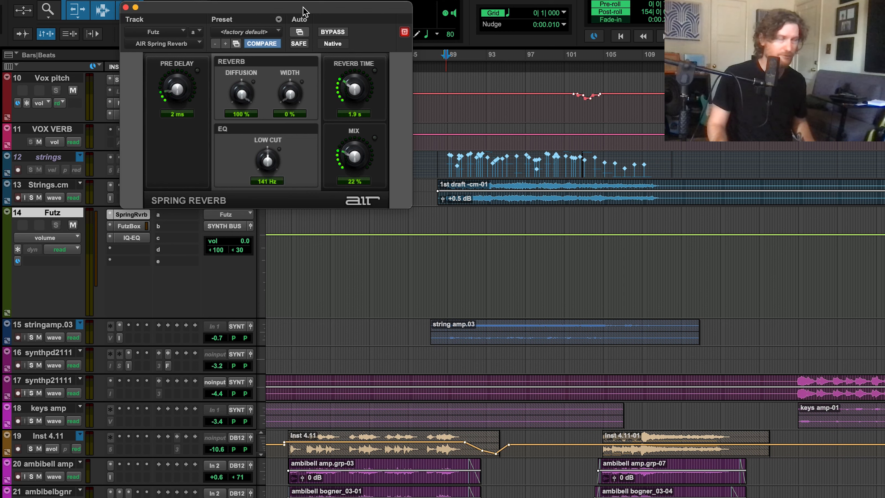
left_click(126, 8)
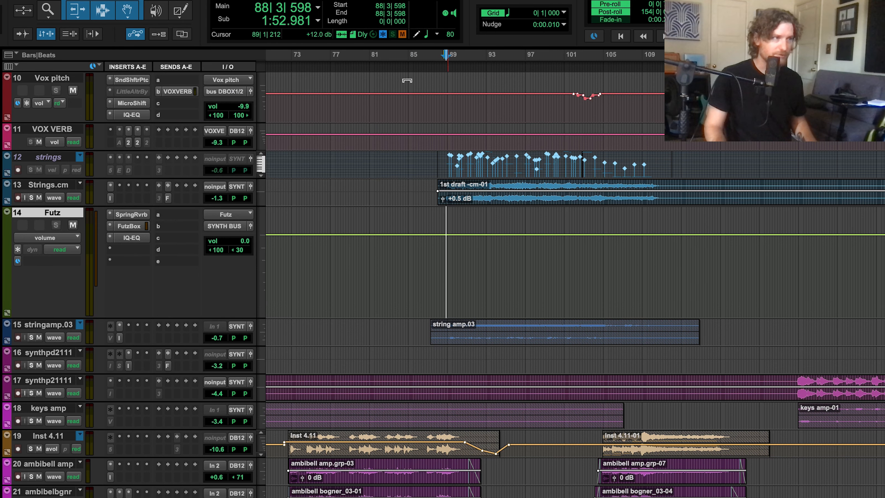
Mute the Futz track, play the mix from bar 88, stop, and unmute the track.
left_click(73, 226)
key("space")
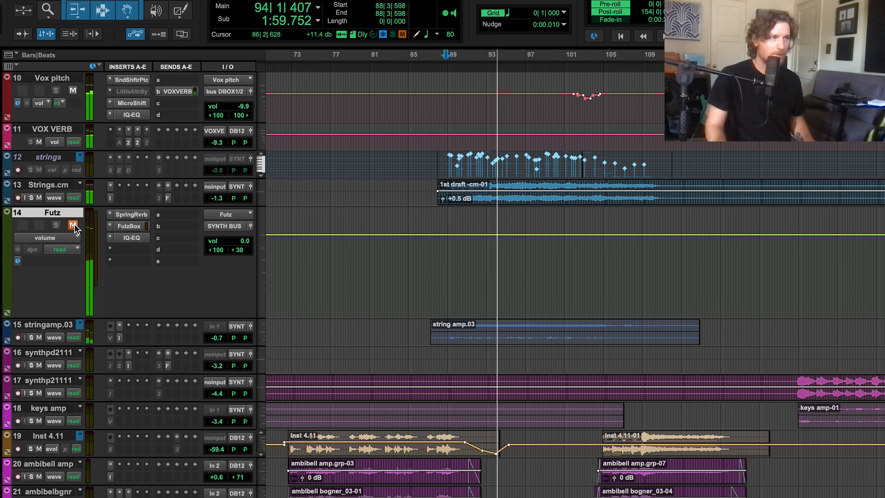
key("space")
left_click(73, 225)
Play from bar 88 while raising the Futz volume to +12.0 dB, stop, and reset its volume to 0.0 dB.
key("space")
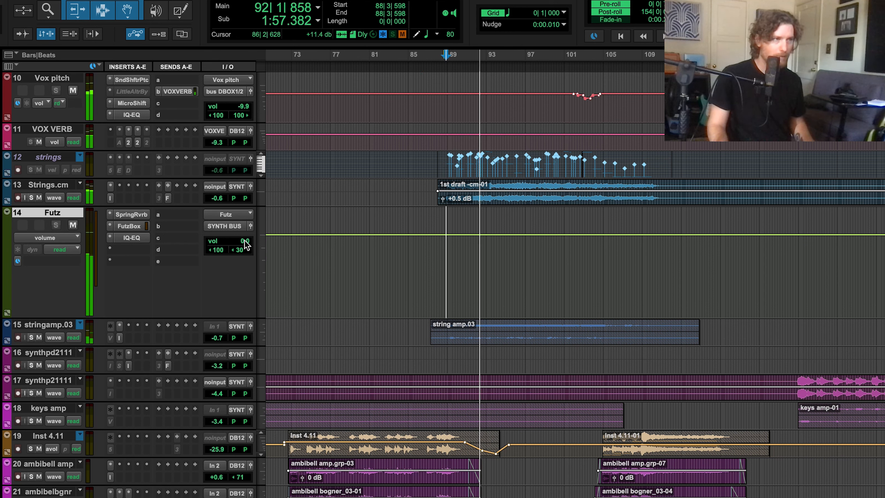
left_click_drag(244, 241, 245, 230)
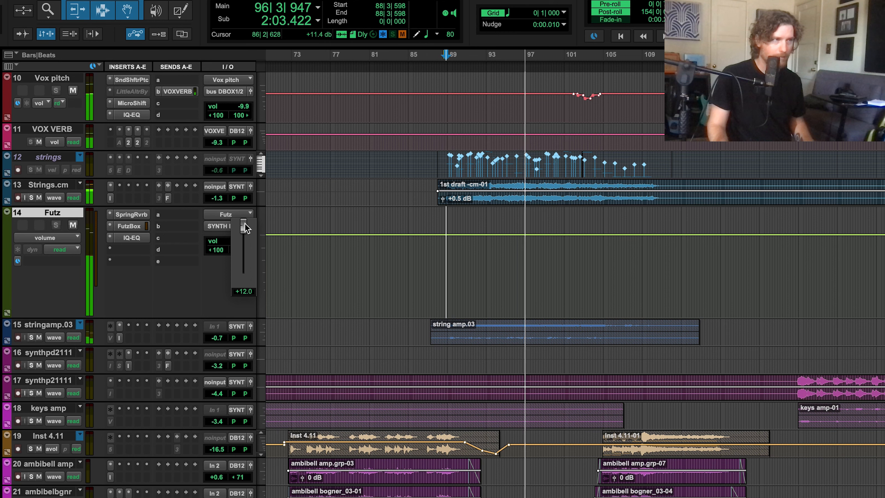
left_click_drag(246, 229, 246, 229)
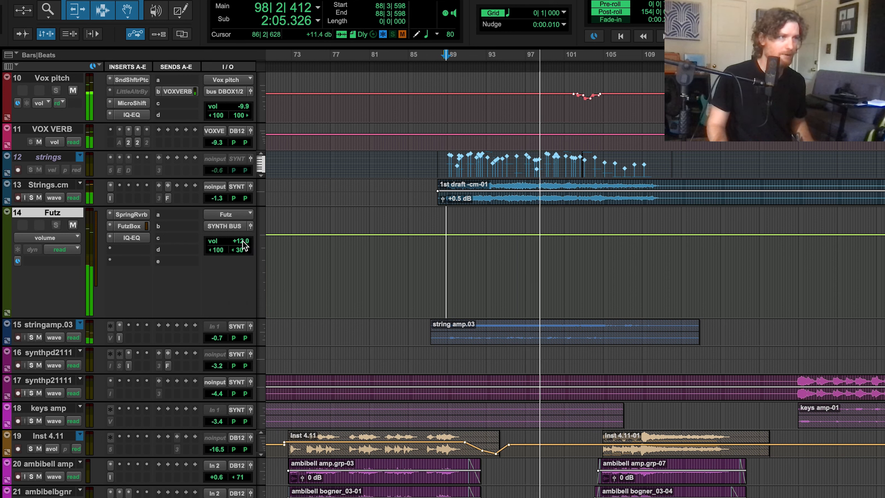
key("space")
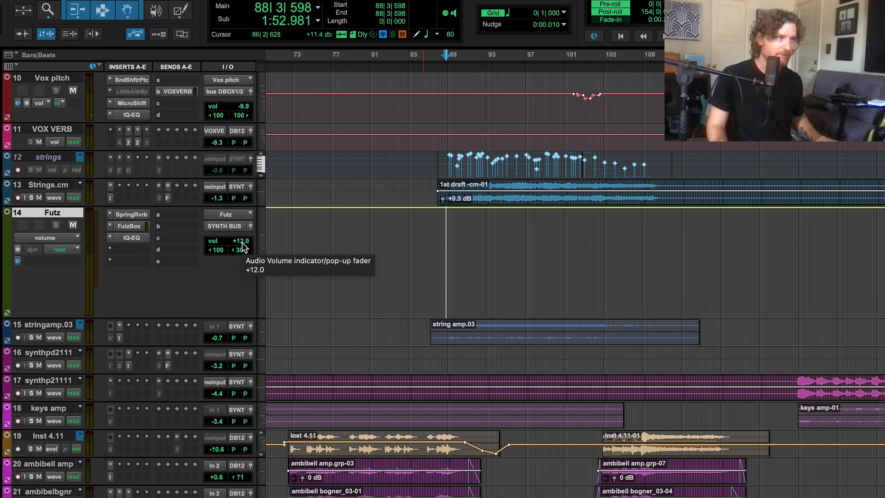
left_click(243, 246, "alt")
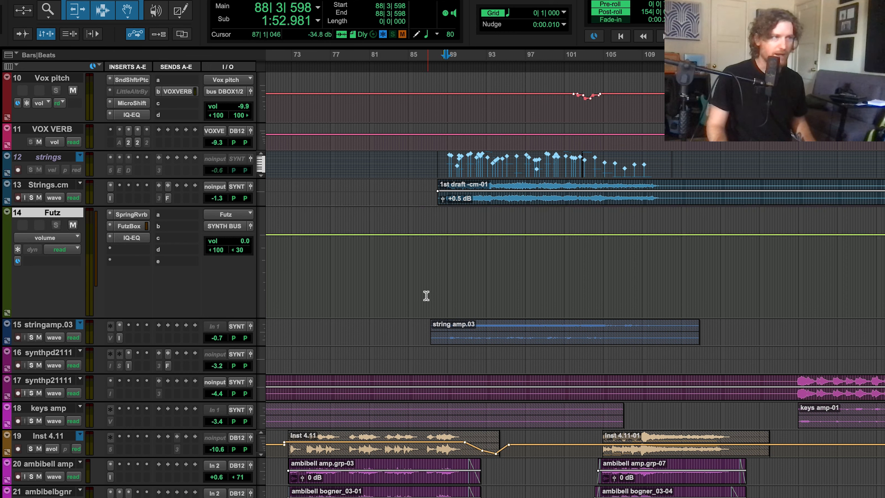
Place the cursor at bar 74 in the Inst 4.11 clip, followed by the ambibell amp.grp-03 clip below it.
scroll(301, 284, "down", 3)
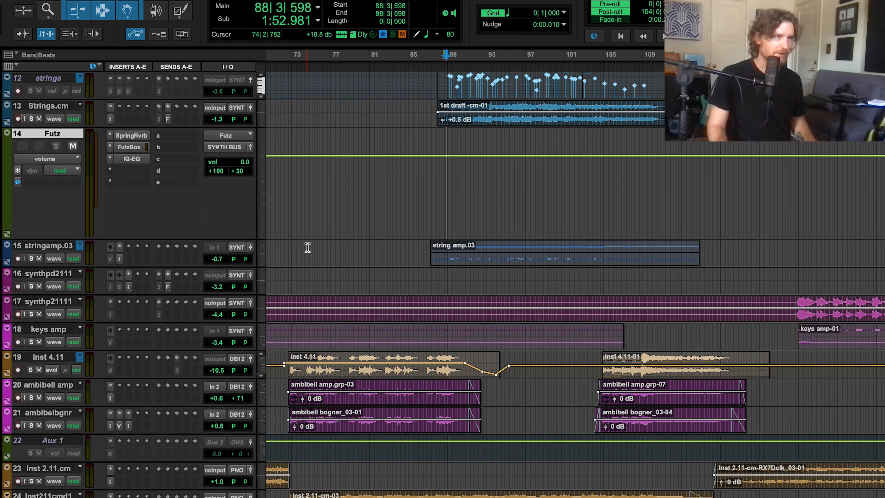
scroll(380, 217, "down", 1)
scroll(380, 217, "up", 1)
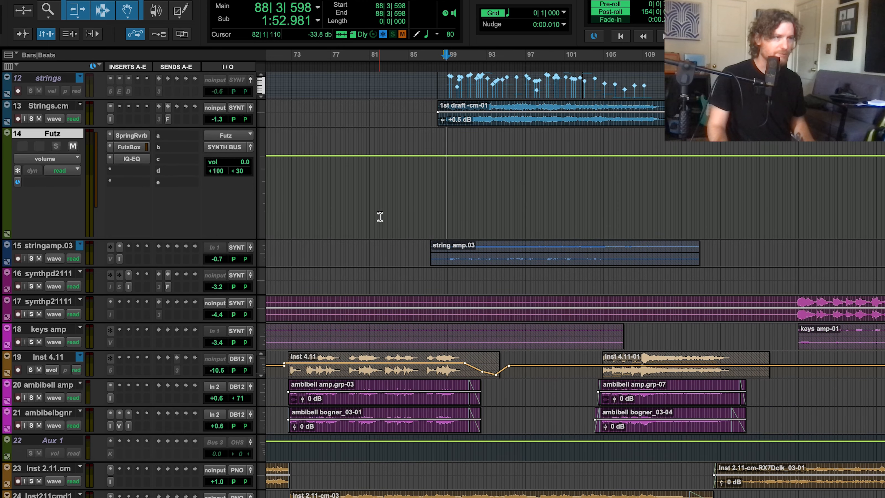
scroll(380, 217, "up", 1)
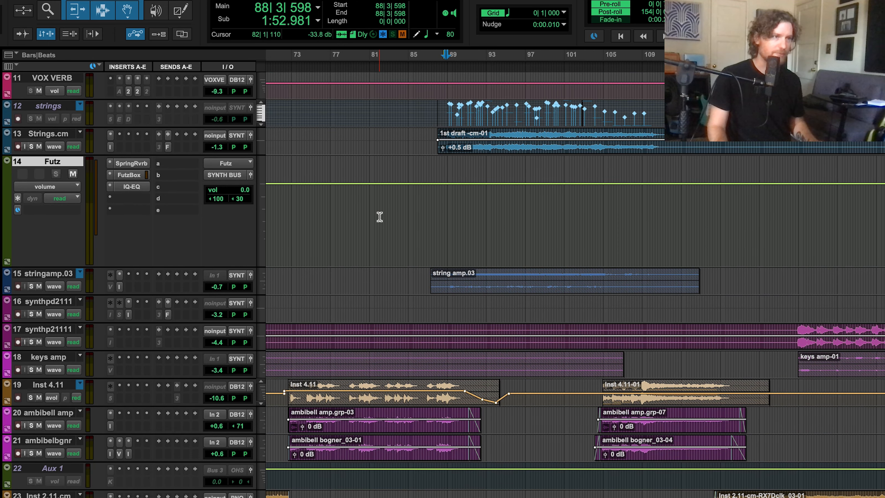
scroll(433, 214, "down", 3)
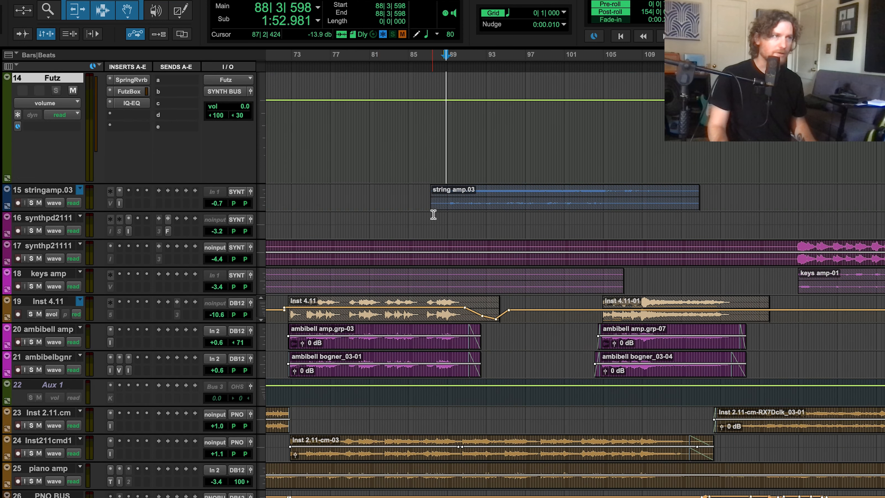
scroll(434, 215, "up", 1)
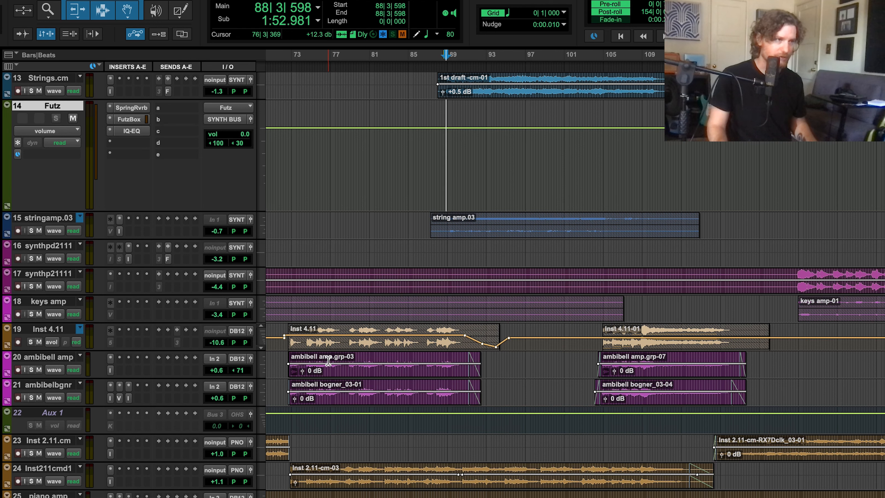
scroll(359, 363, "left", 2)
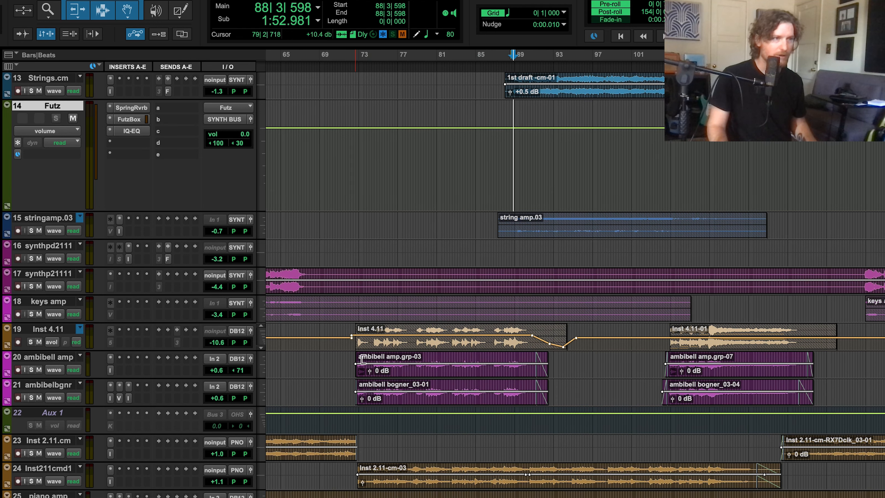
left_click(372, 337)
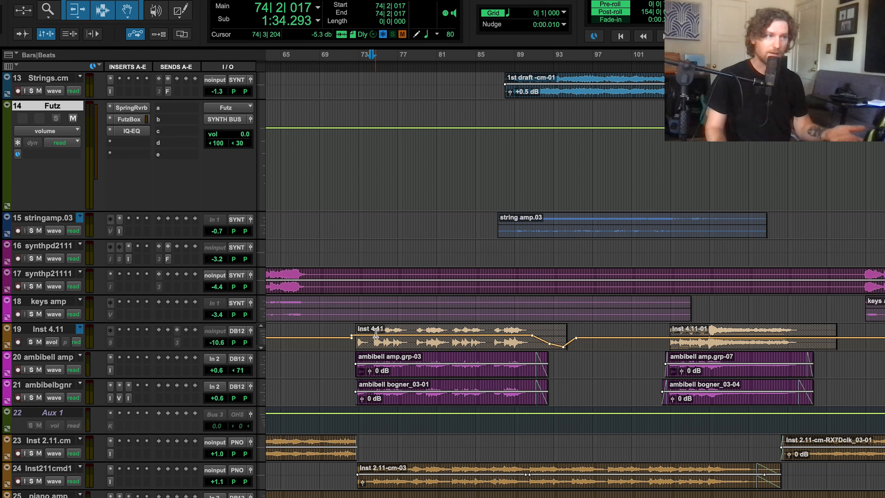
left_click(377, 361)
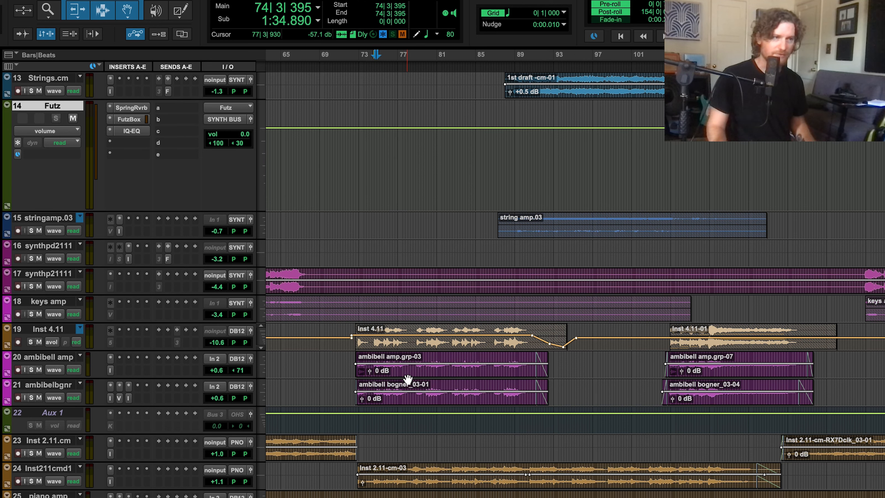
Magnify the audio waveforms vertically and place the cursor at bar 74 in the Inst 4.11 clip.
key("super+alt+bracketright")
left_click(373, 359)
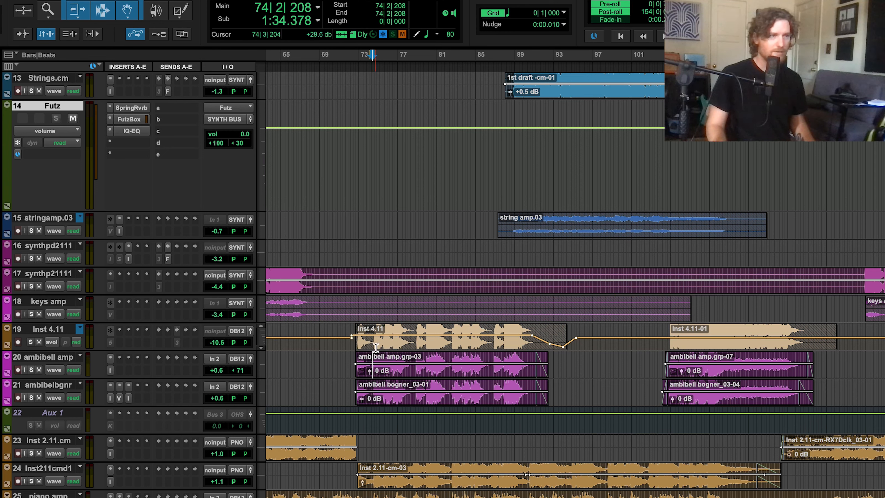
left_click(371, 337)
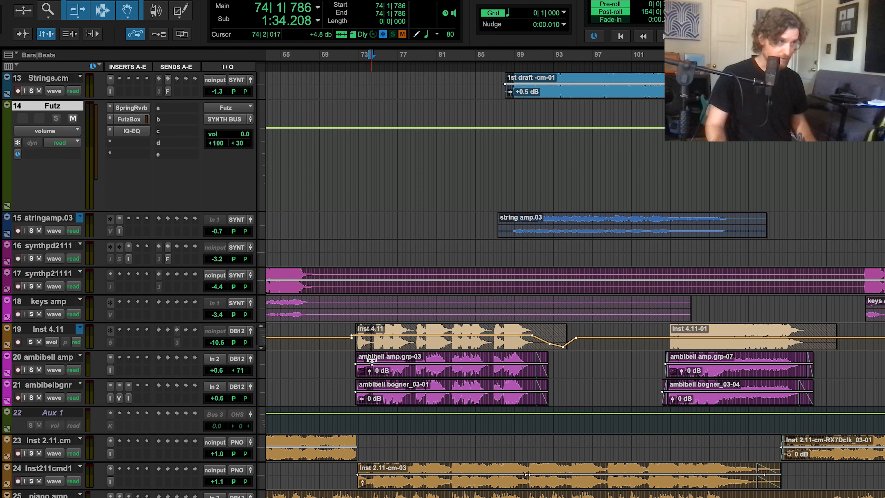
Solo the Inst 4.11 track, play its clip from bar 74, and stop playback.
left_click(31, 341)
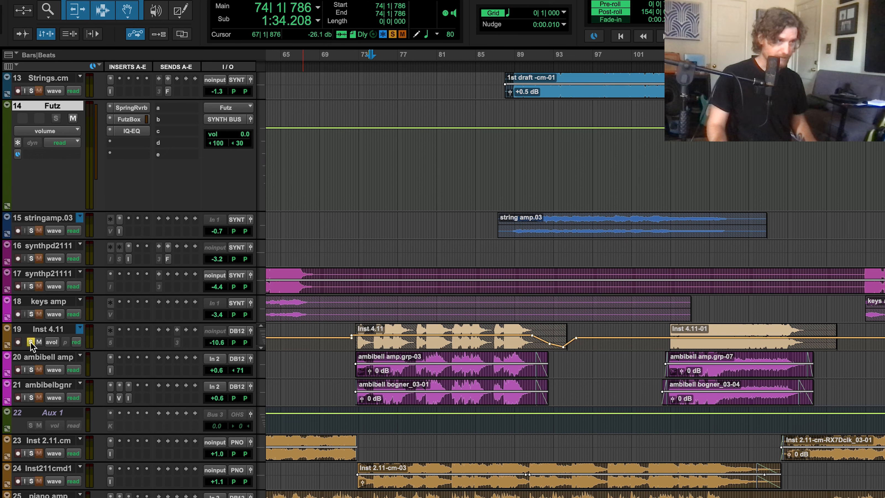
key("space")
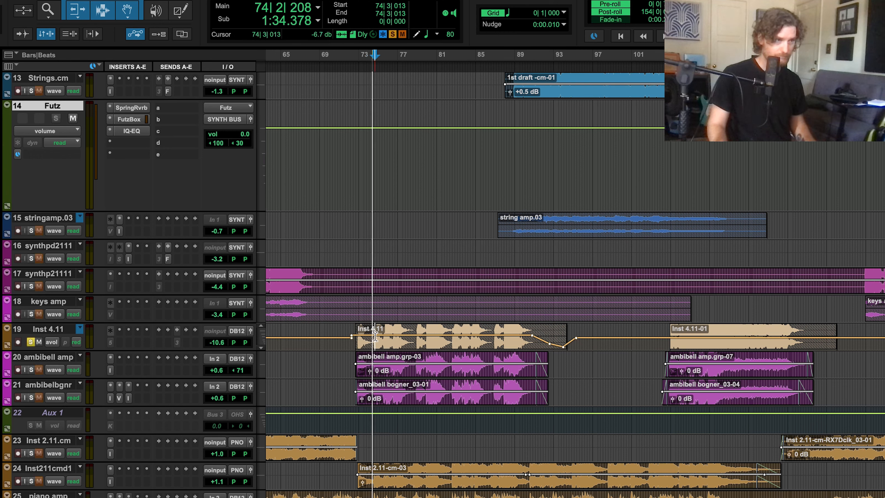
left_click(375, 335)
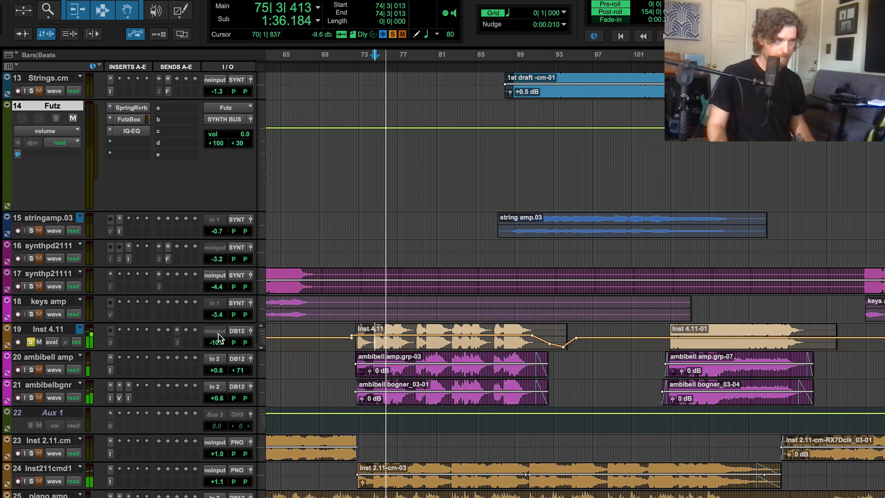
left_click_drag(220, 343, 220, 339)
key("space")
Solo the ambibell amp and ambibelbgnr tracks alongside Inst 4.11 and play from bar 74.
left_click(32, 371)
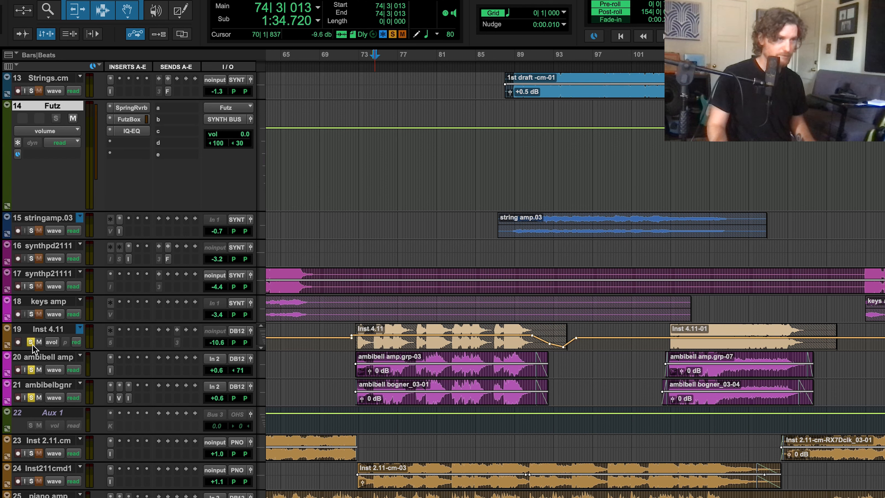
key("space")
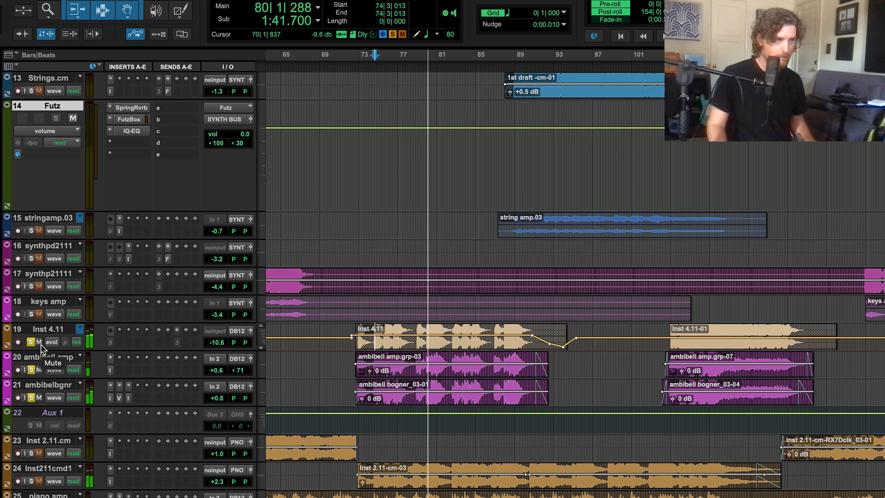
Unsolo Inst 4.11, play only the ambibell amp and ambibelbgnr tracks from bar 75, and stop playback.
left_click(31, 342)
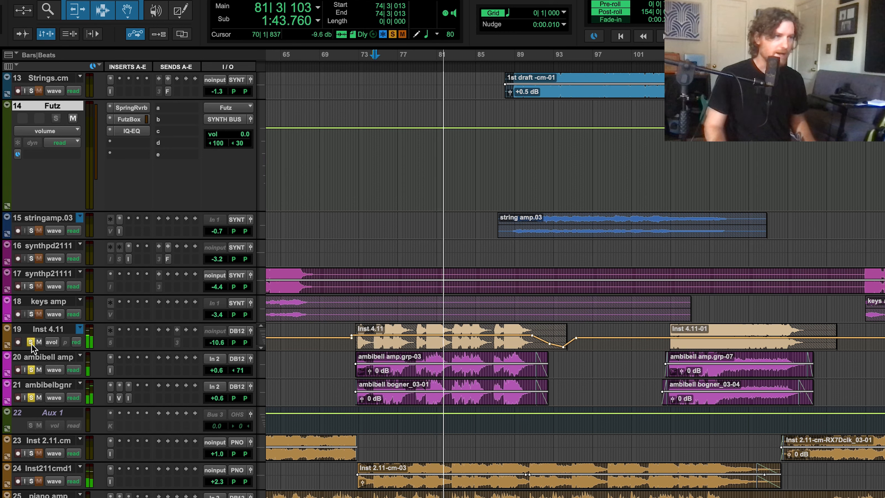
key("space")
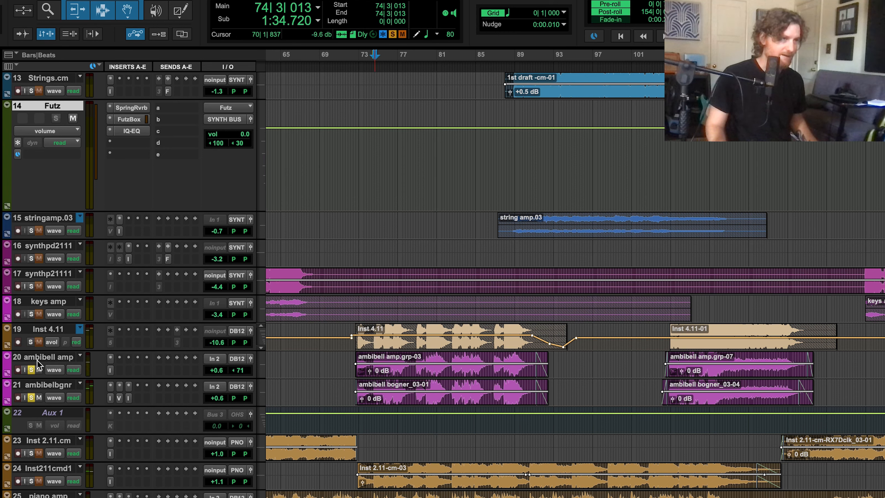
left_click_drag(413, 359, 449, 388)
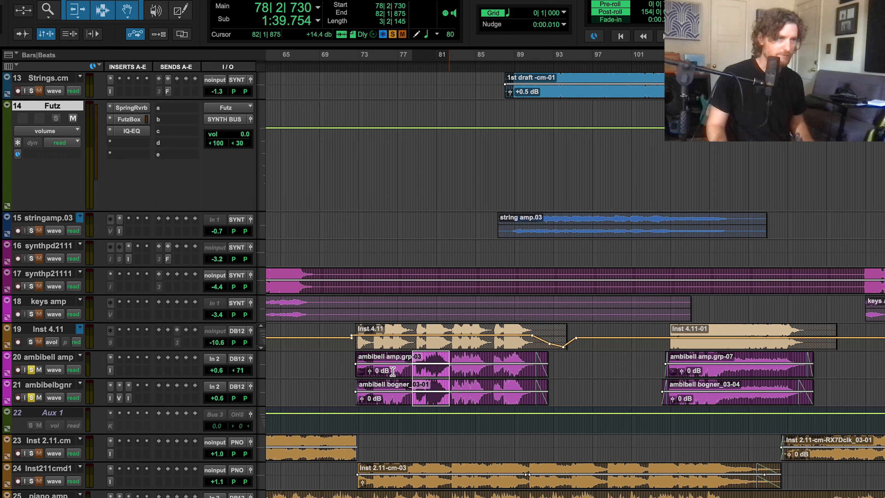
left_click(386, 360)
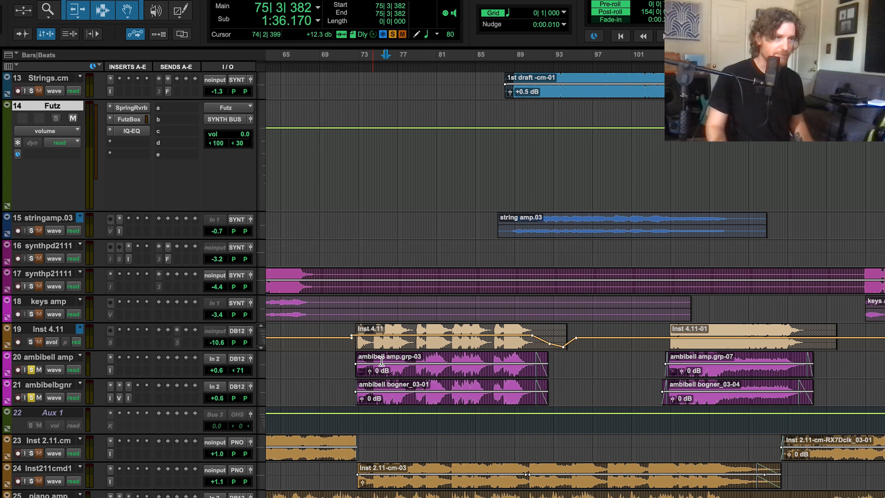
key("space")
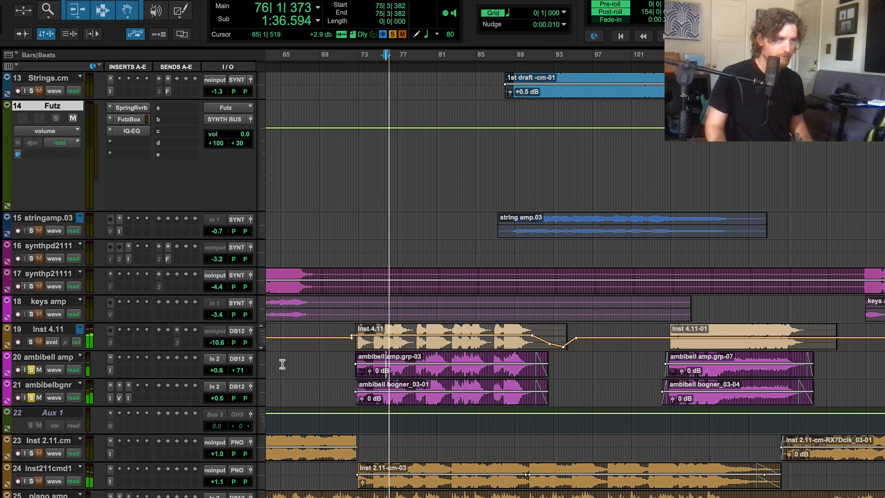
left_click_drag(225, 370, 221, 365)
key("space")
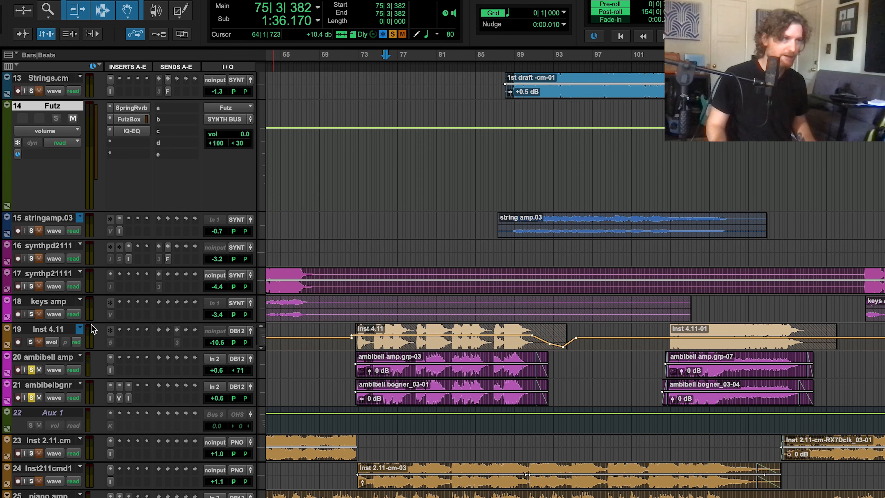
Clear the solos on the ambibell amp and ambibelbgnr tracks, leaving Inst 4.11 unsoloed as well.
left_click(31, 342)
left_click(31, 369)
left_click(31, 398)
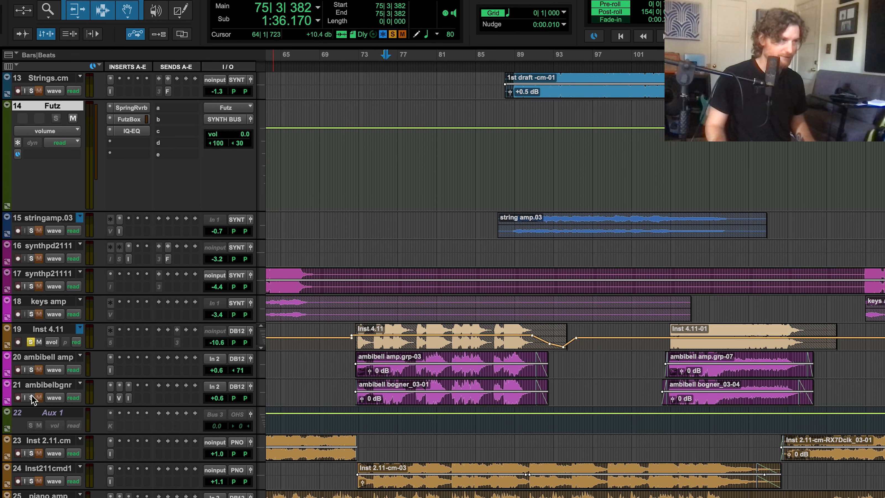
left_click(31, 342)
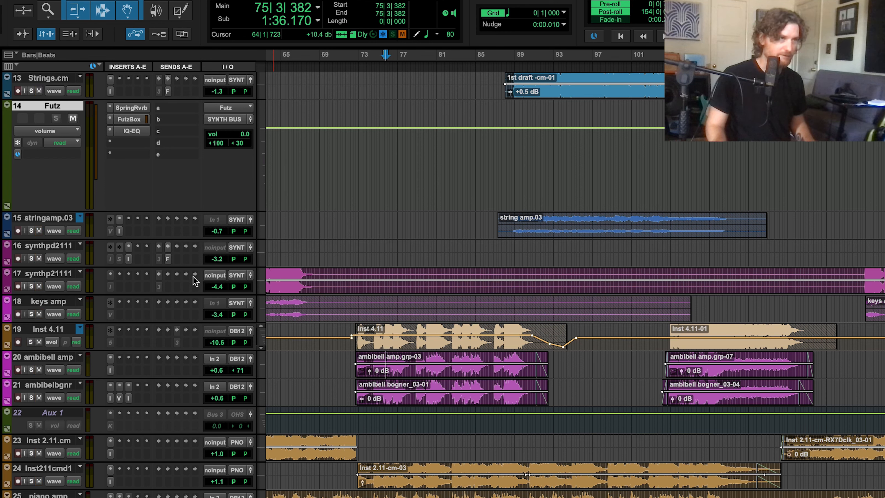
Solo the Inst 4.11 track and select bars 74 to 78 of its first clip.
left_click(376, 60)
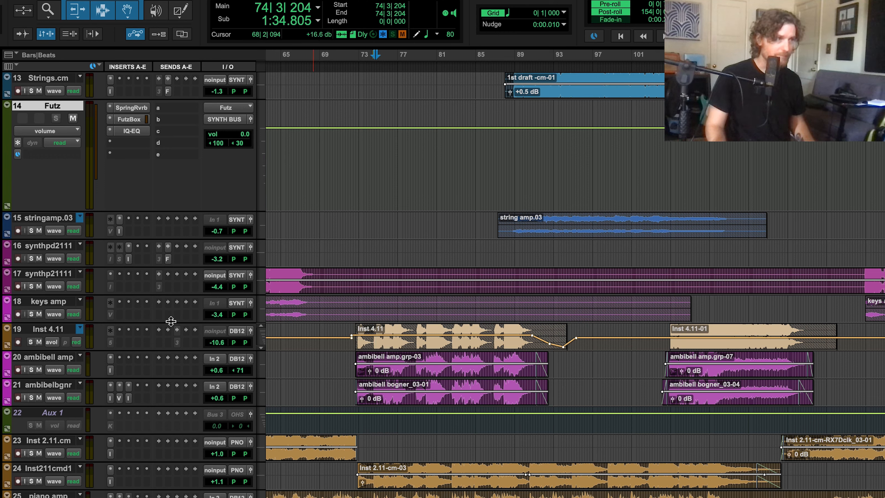
left_click(31, 341)
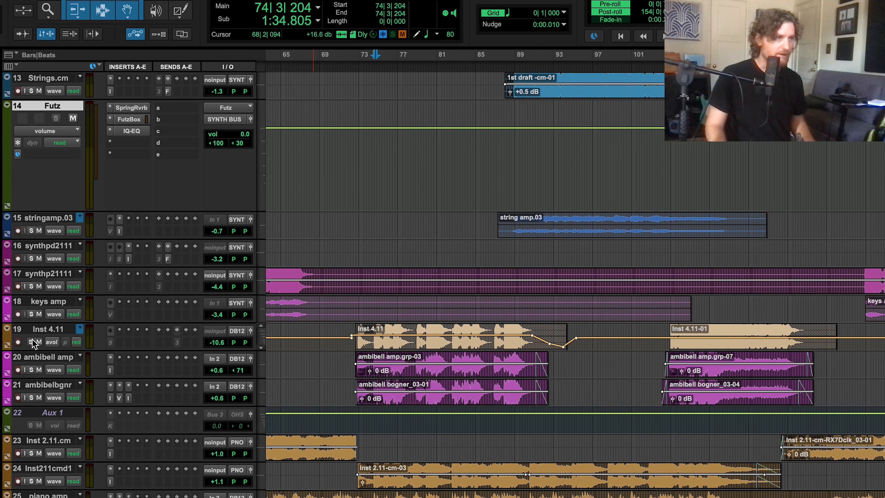
left_click(364, 333)
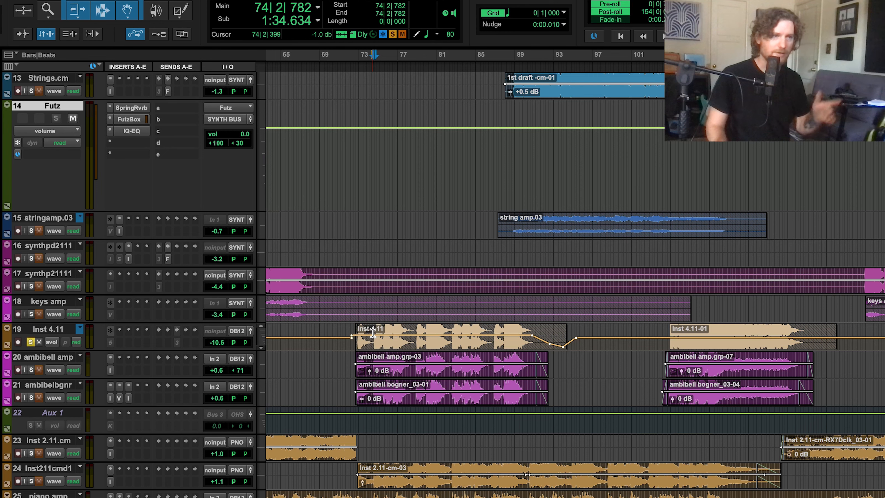
left_click_drag(373, 333, 416, 333)
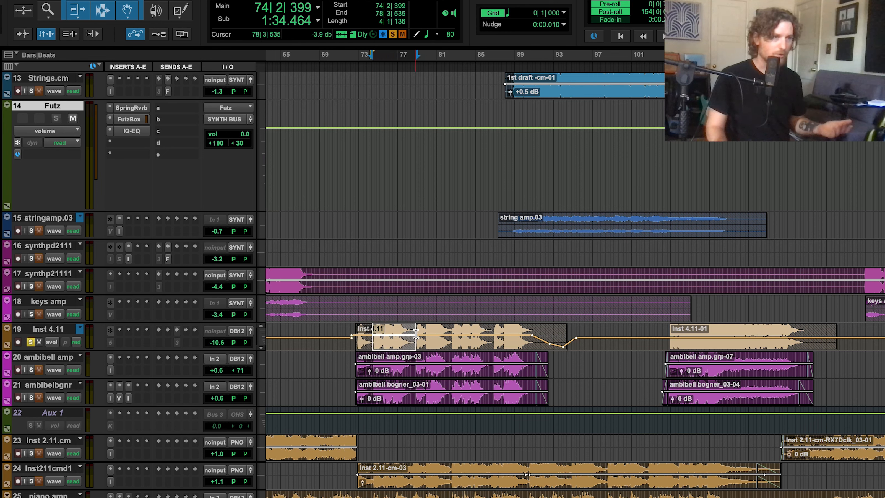
Place the cursor at bar 74 in the ambibell amp.grp-03 clip and compare its waveform with Inst 4.11 up close.
left_click(374, 331)
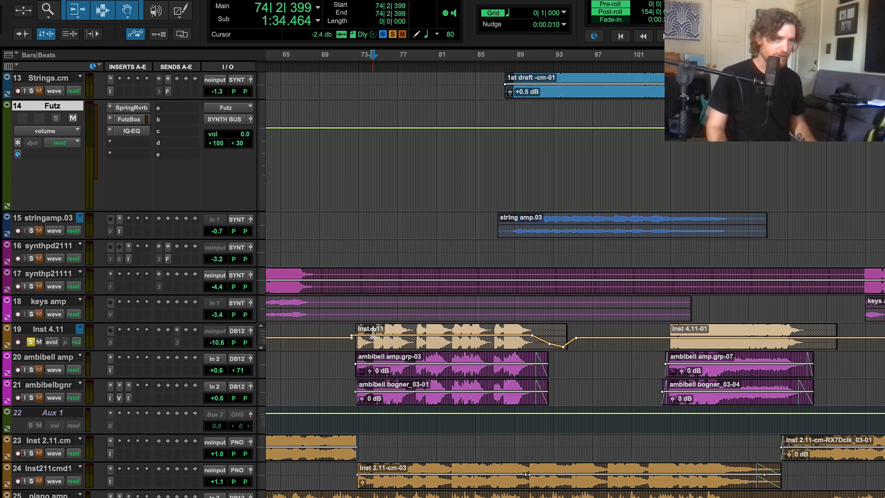
left_click(374, 361)
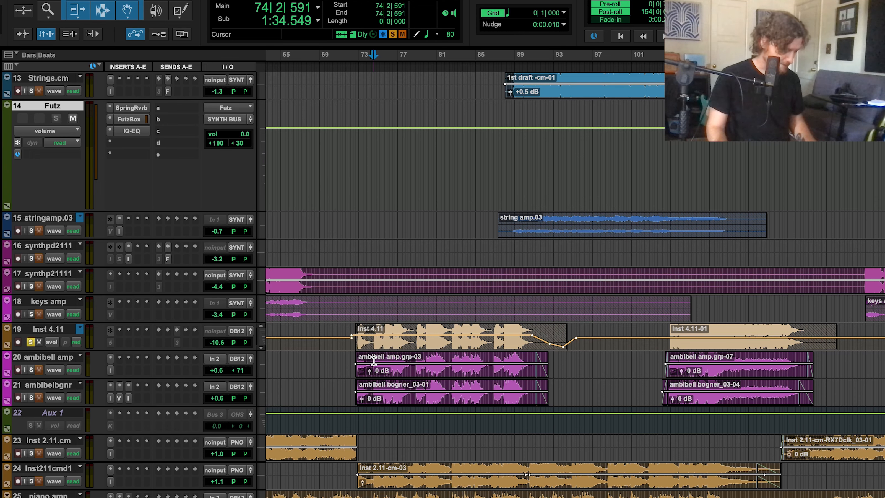
key("t")
key("t")
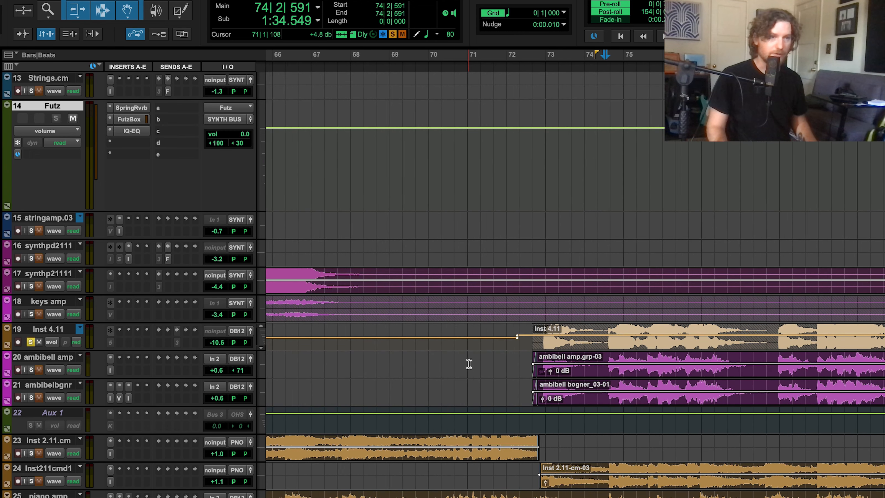
Go to the verse guitar tracks and set the playback position to bar 41.
key("r")
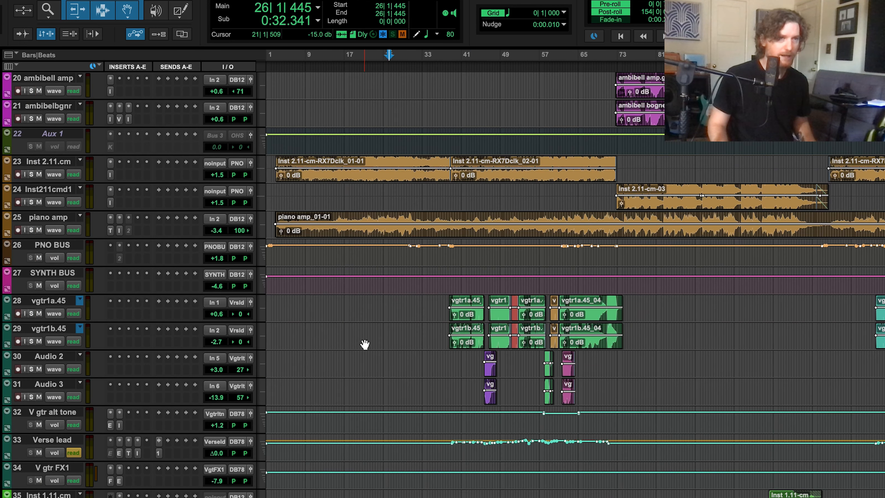
key("r")
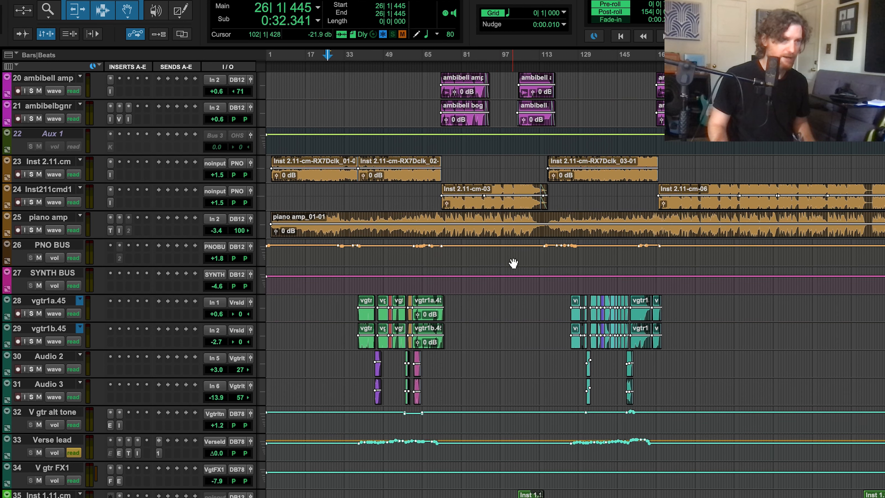
scroll(514, 263, "down", 6)
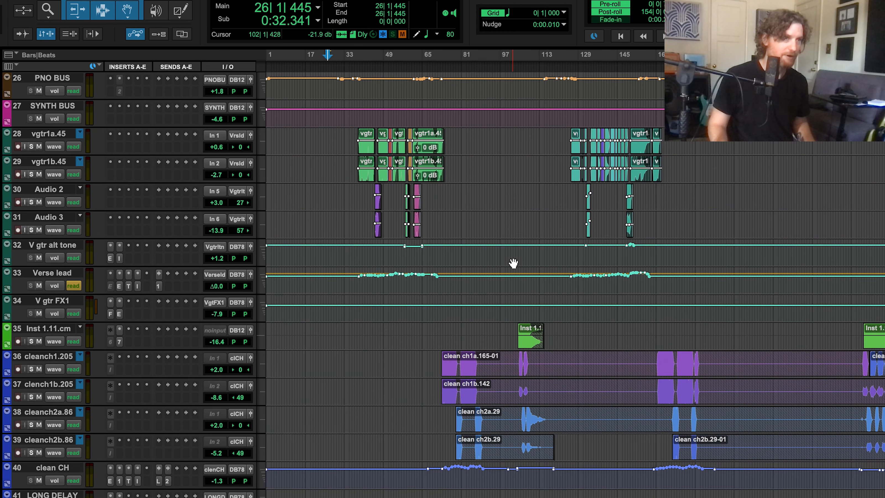
left_click(364, 57)
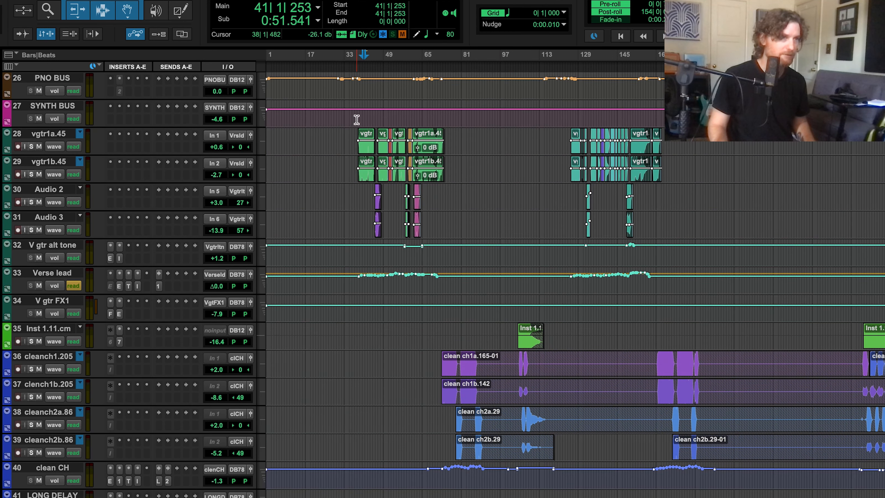
key("t")
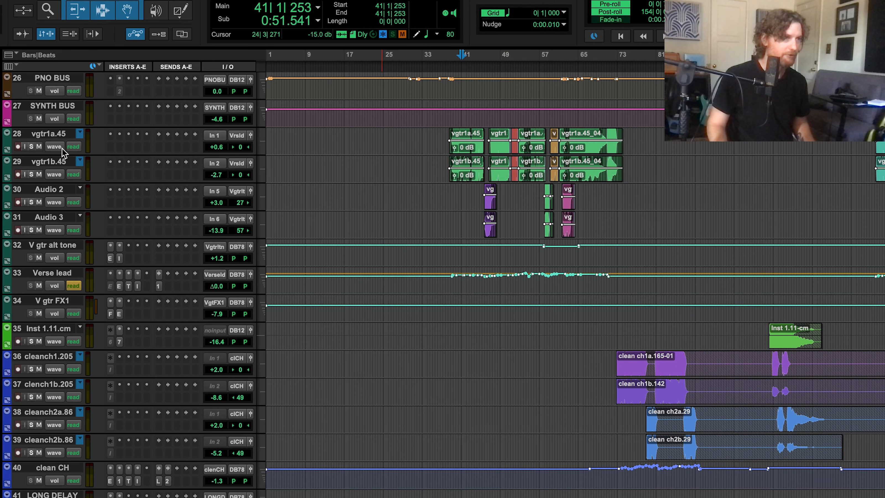
Solo vgtr1a.45 and vgtr1b.45, play the verse guitars from bar 41, and stop playback.
left_click(31, 147)
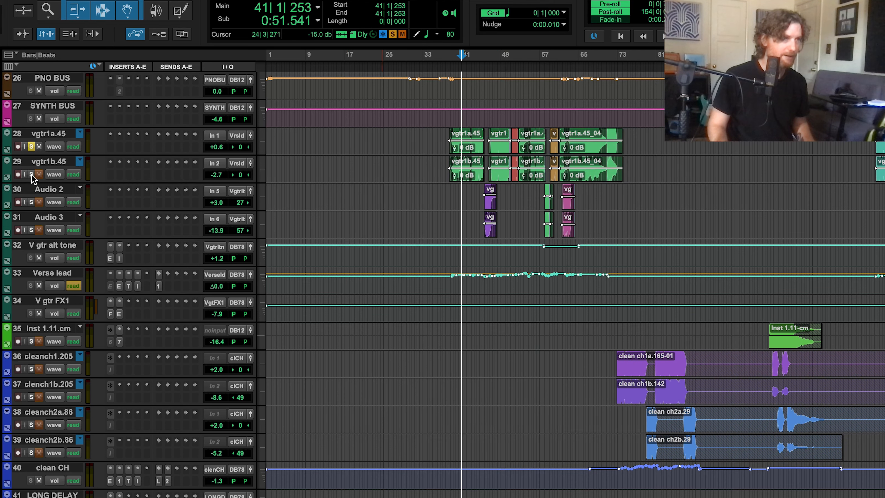
key("space")
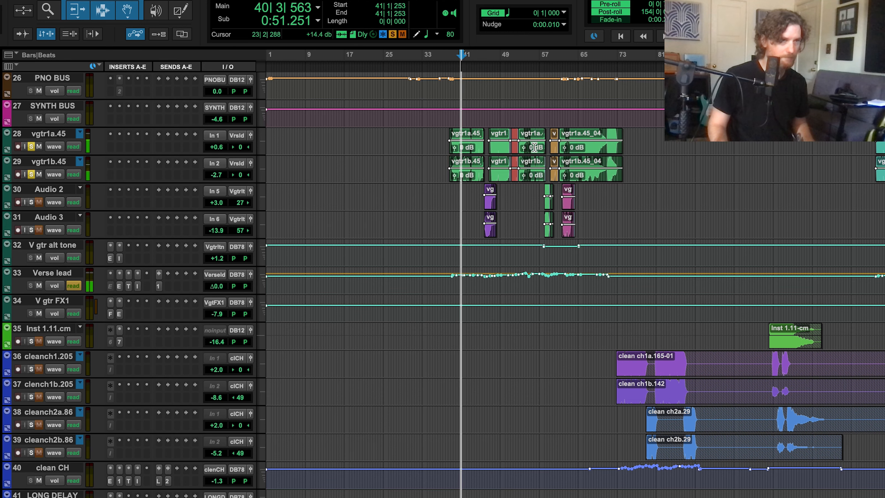
key("t")
key("t")
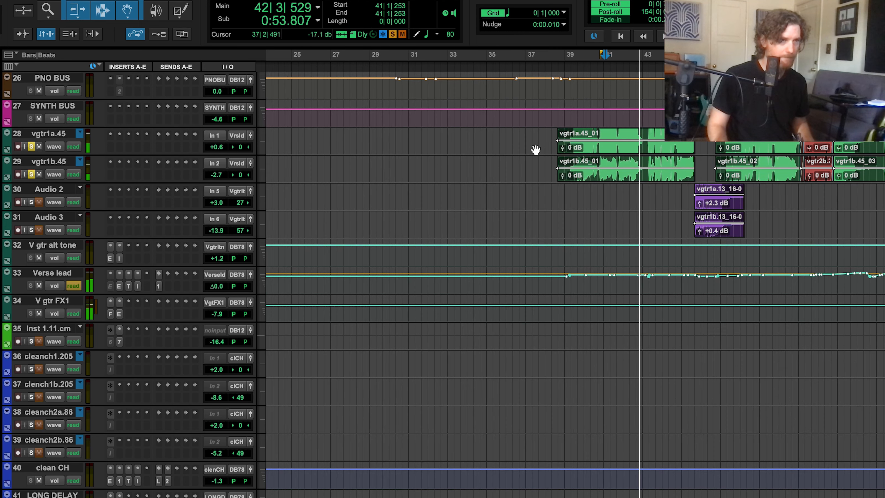
scroll(536, 150, "right", 5)
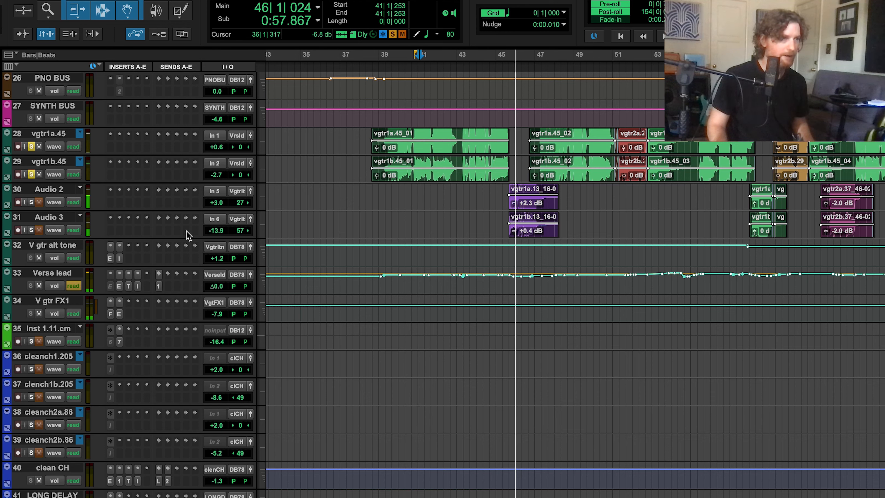
key("space")
Solo Audio 2 and Audio 3 too, and place the cursor at bar 39 in the vgtr1a.45_01 clip.
left_click(31, 203)
left_click(32, 231)
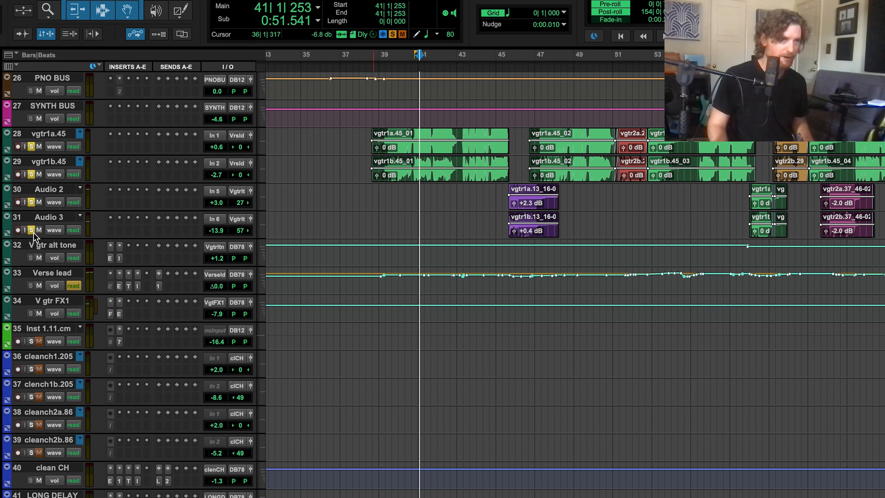
left_click(387, 136)
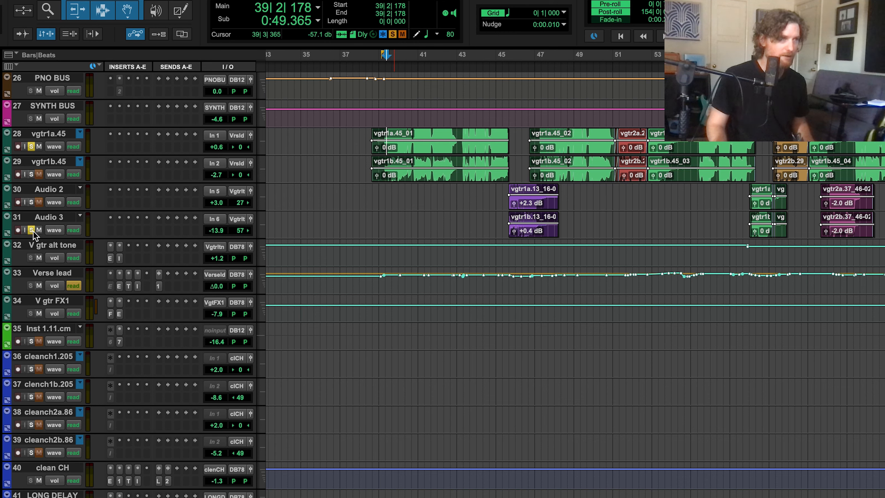
Clear the other guitar solos, solo only vgtr1b.45, and play it from bar 39.
left_click(31, 147)
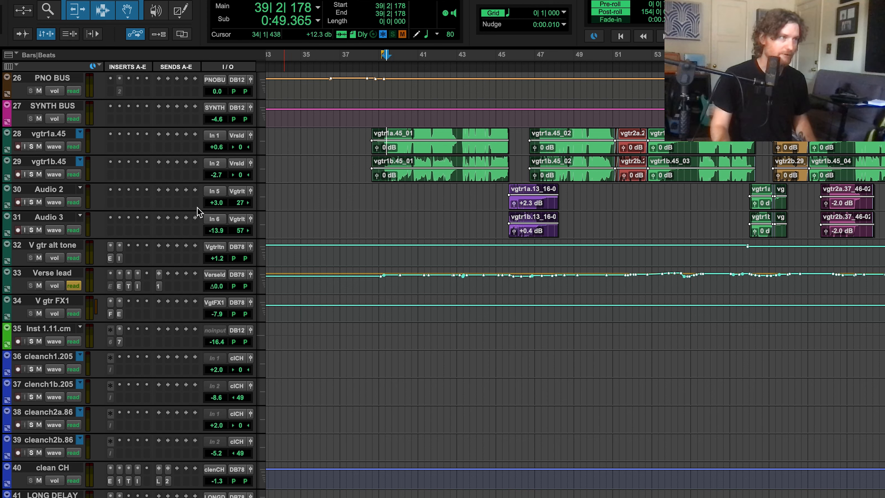
left_click(31, 175)
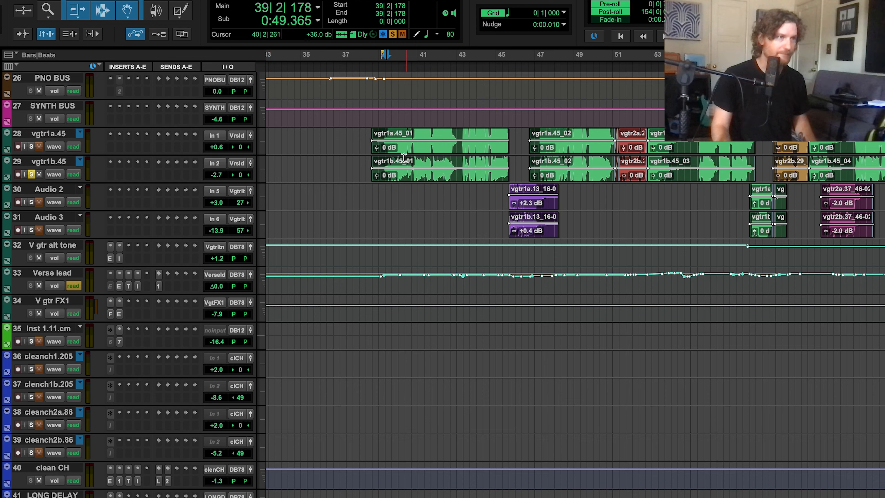
key("space")
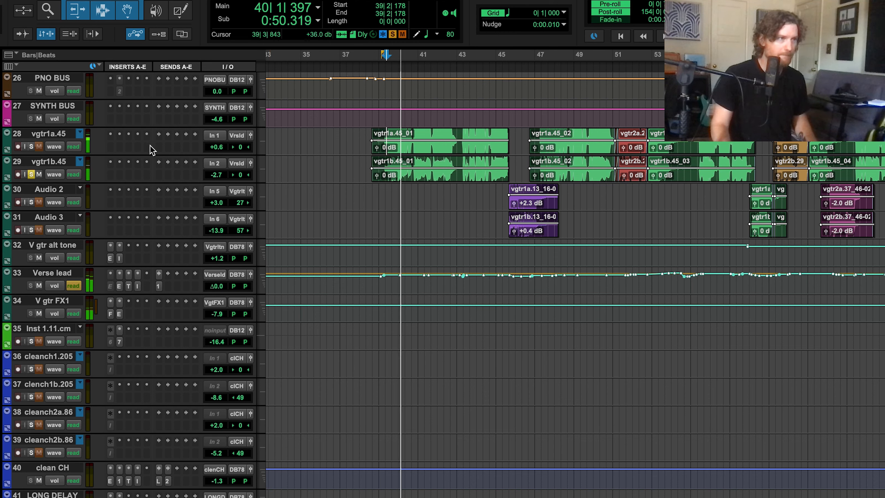
Raise the vgtr1b.45 track's volume to +6.0 dB and stop playback.
left_click_drag(216, 175, 218, 170)
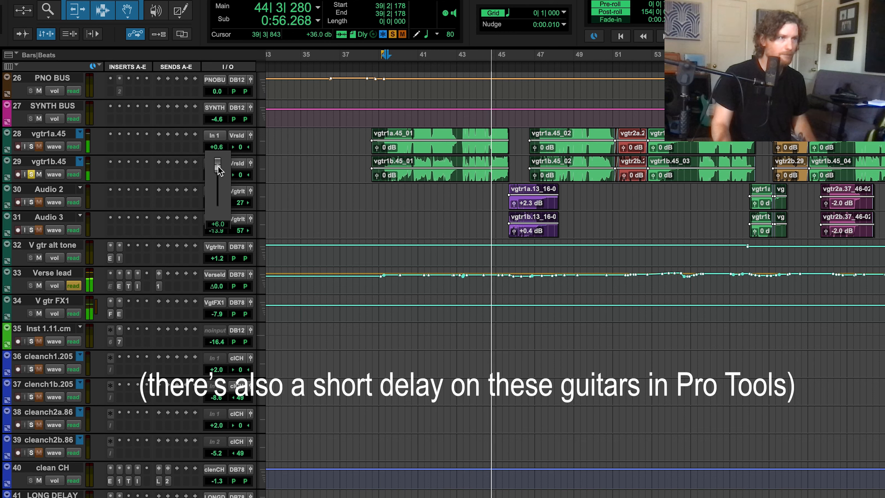
left_click_drag(217, 166, 218, 167)
key("space")
Solo vgtr1a.45 instead of vgtr1b.45 and play it from bar 39.
left_click(31, 146)
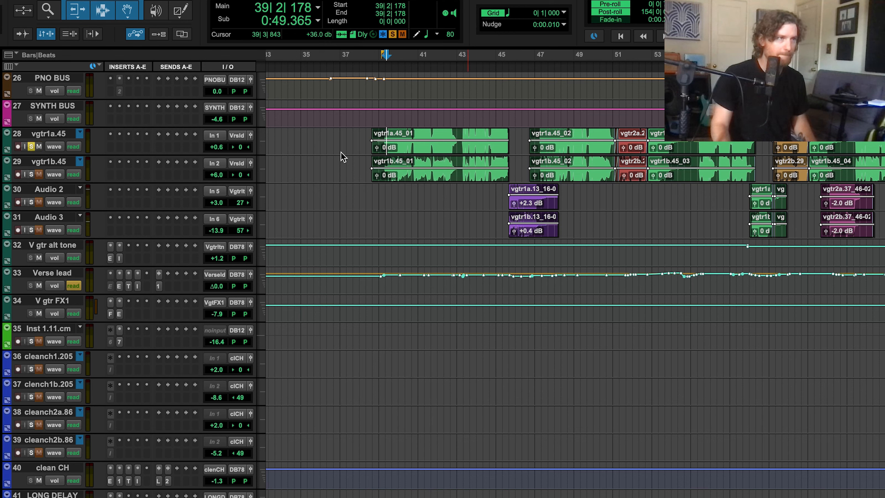
key("space")
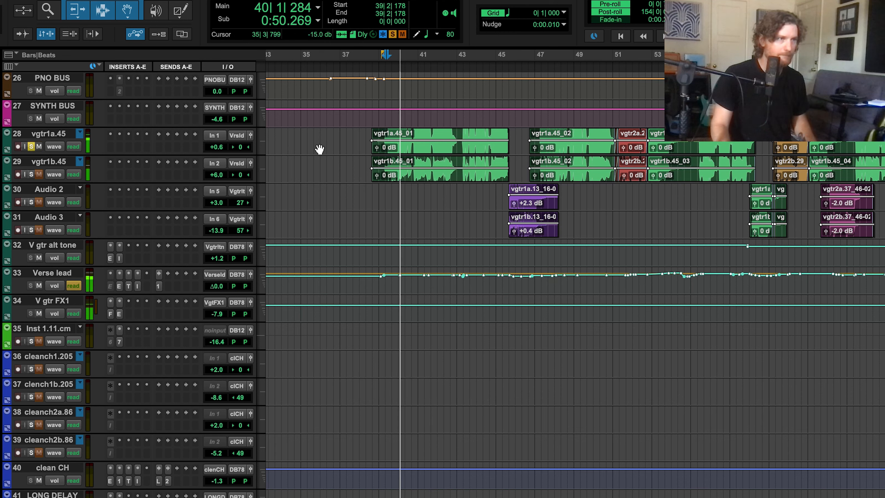
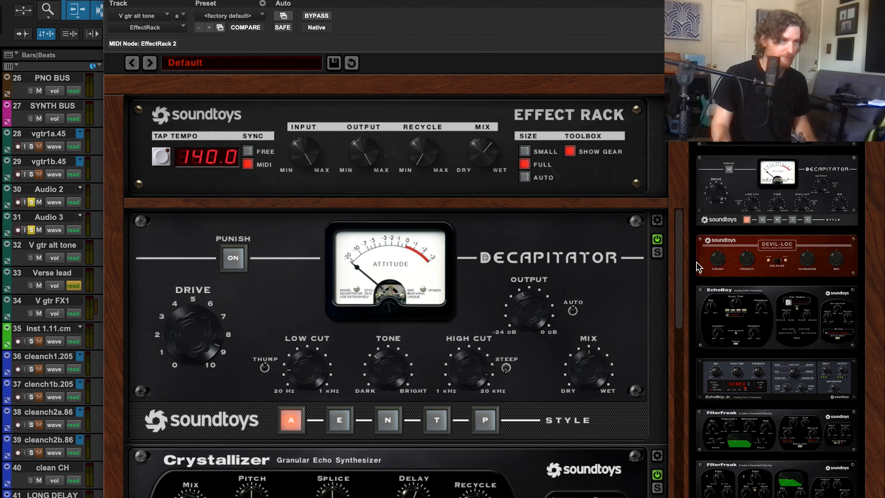
Examine the Crystallizer settings below the Decapitator in the V gtr alt tone track's EffectRack.
left_click_drag(679, 264, 681, 307)
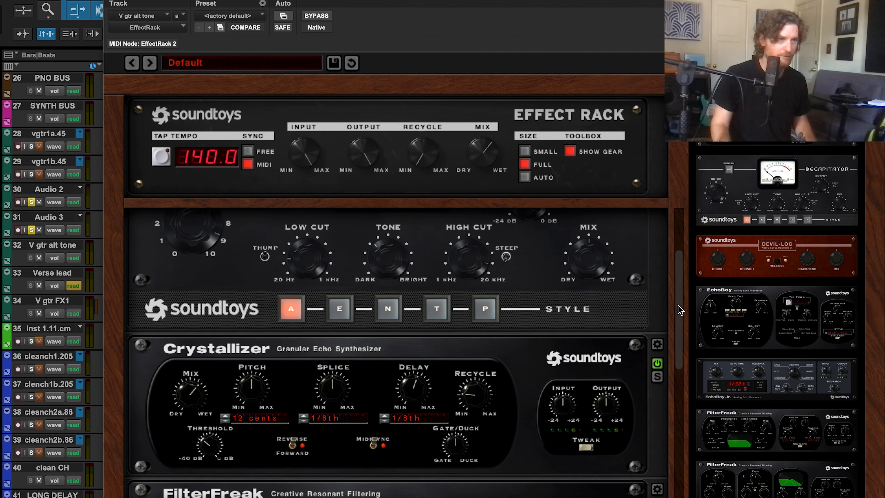
left_click_drag(677, 280, 680, 307)
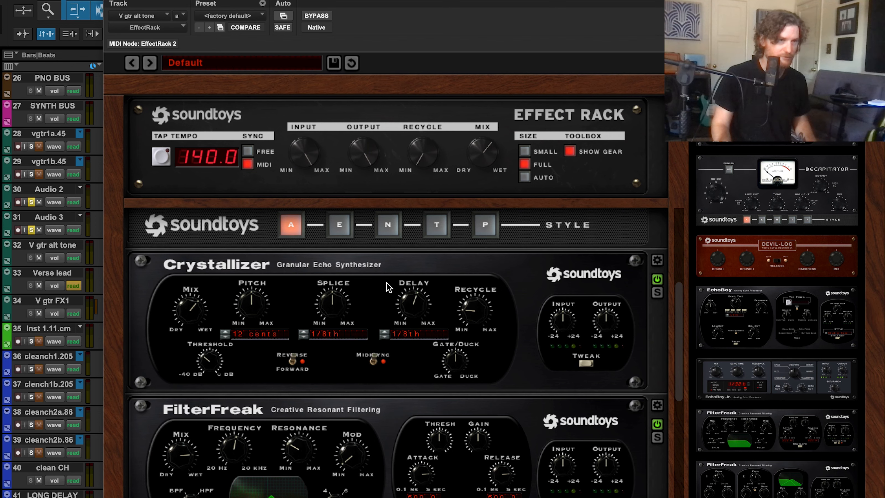
Examine the FilterFreak and EchoBoy settings in the V gtr alt tone track's EffectRack and close the plug-in window.
left_click_drag(679, 316, 680, 345)
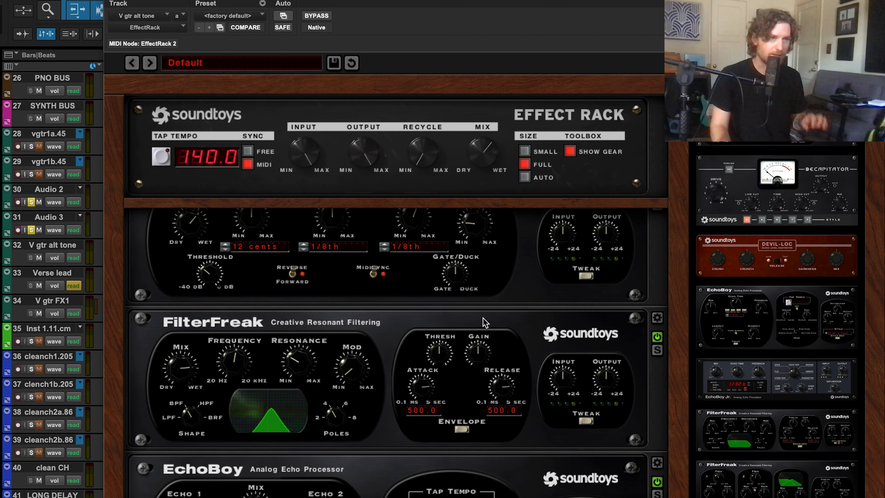
left_click_drag(680, 333, 673, 401)
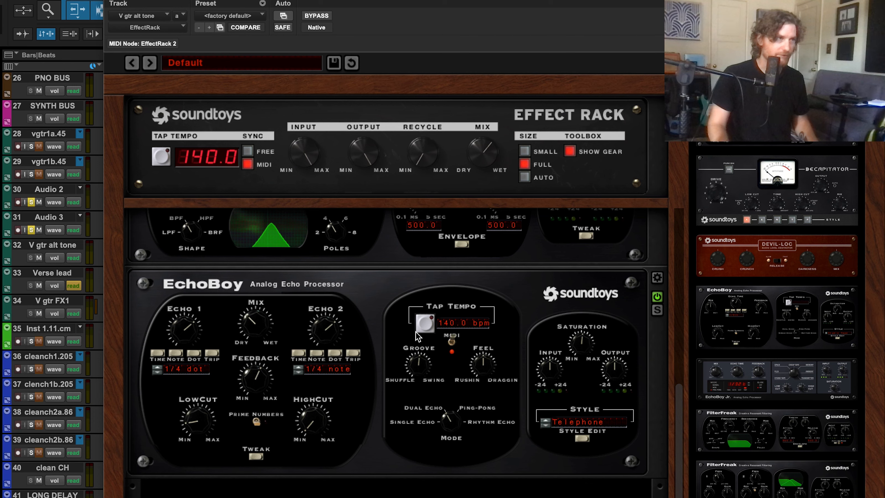
left_click(110, 1)
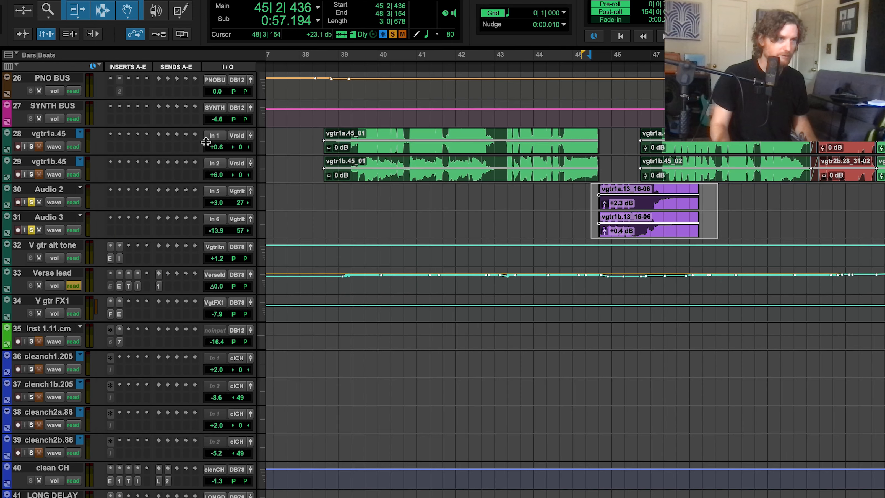
Solo vgtr1a.45 and vgtr1b.45 together with Audio 2 and Audio 3 and play them from bar 43.
left_click(509, 134)
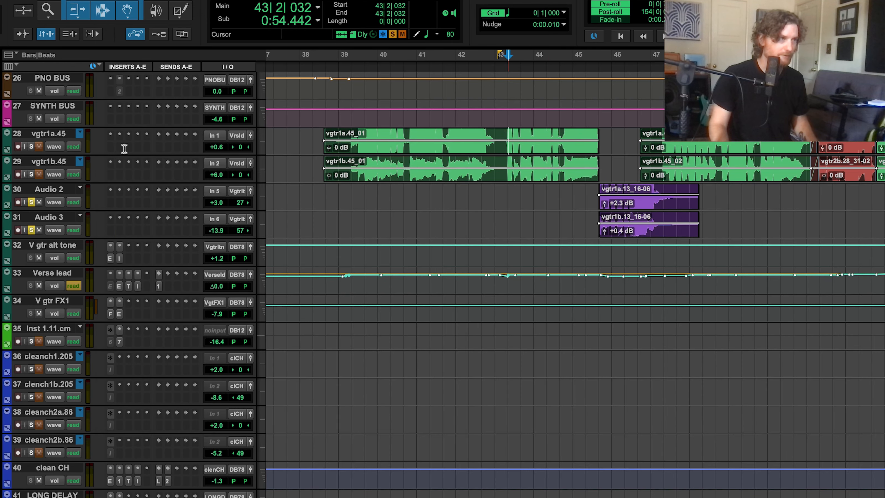
key("space")
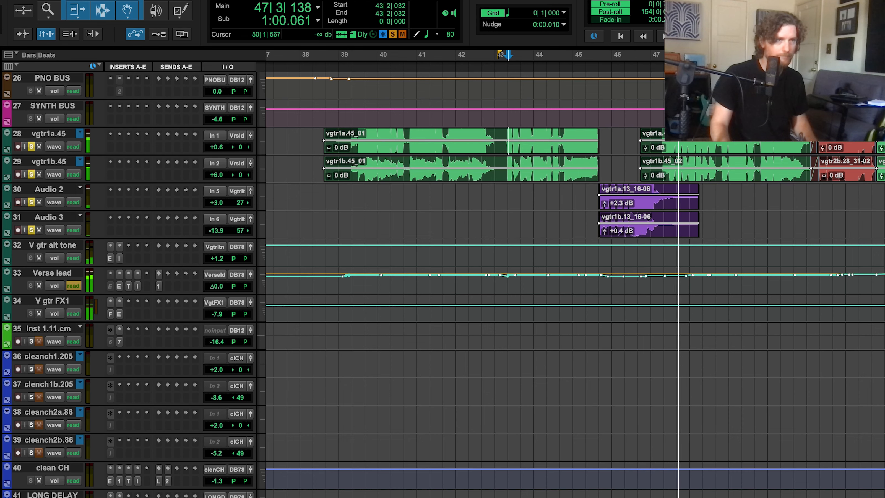
scroll(775, 140, "right", 4)
key("r")
key("space")
Play the four soloed verse guitar tracks from bar 57 through bar 64 and stop playback.
left_click(756, 148)
key("space")
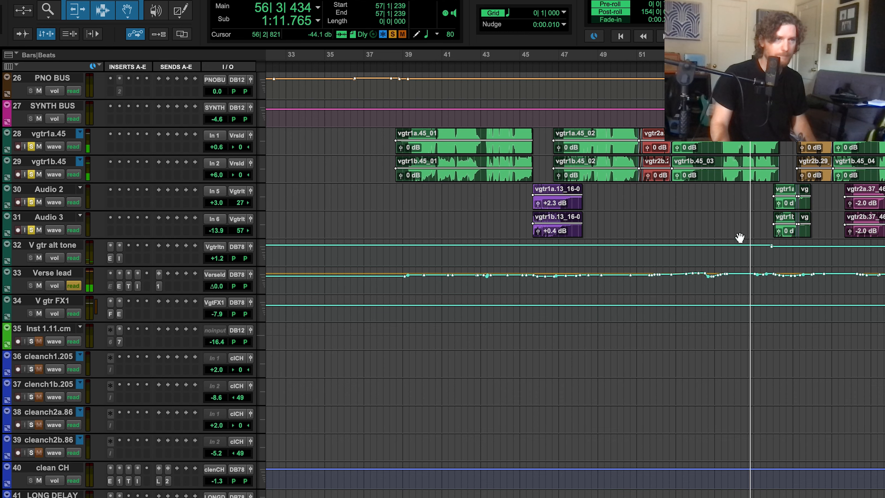
scroll(701, 209, "right", 4)
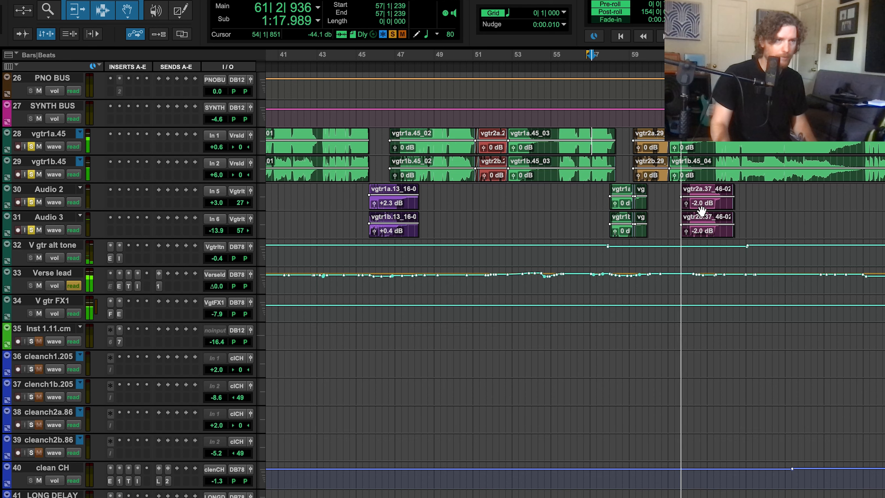
scroll(702, 210, "right", 2)
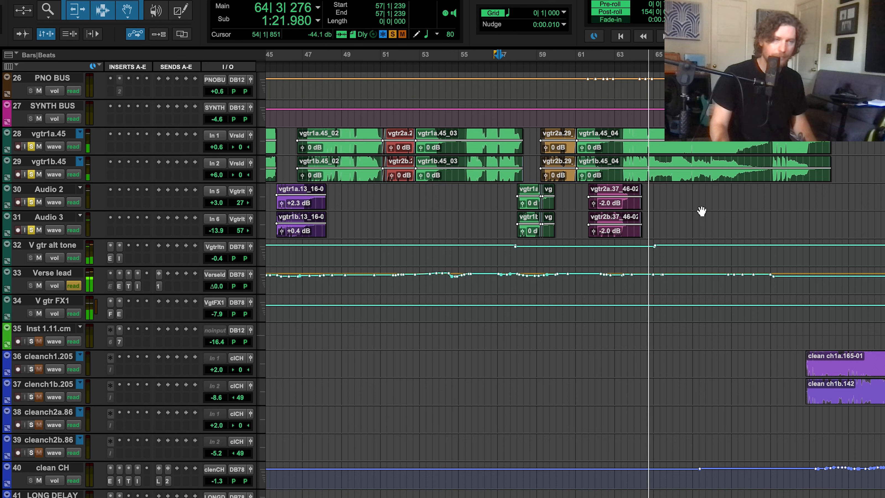
key("space")
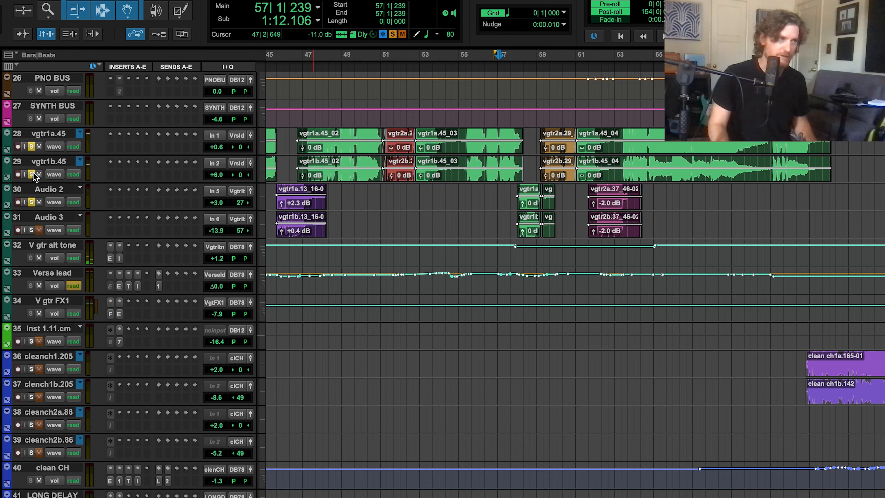
Clear the solos on the four verse guitar tracks and place the edit cursor at bar 60 on Audio 2.
left_click(31, 146)
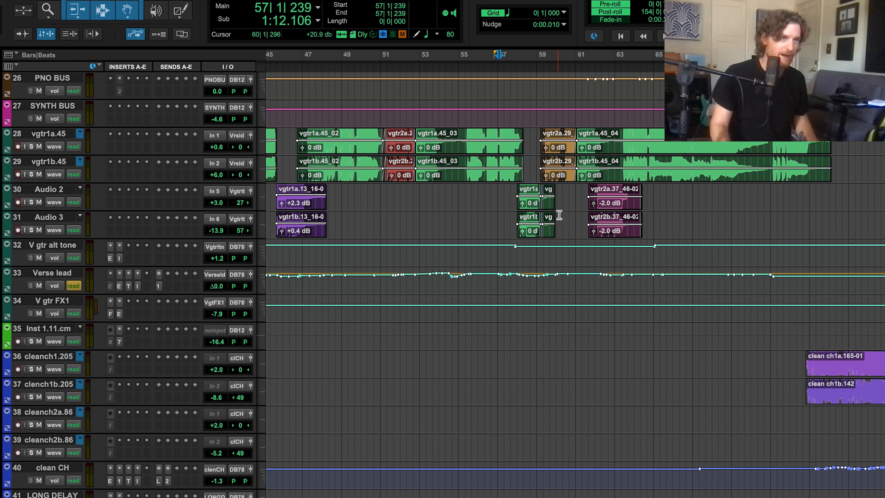
left_click(566, 190)
key("t")
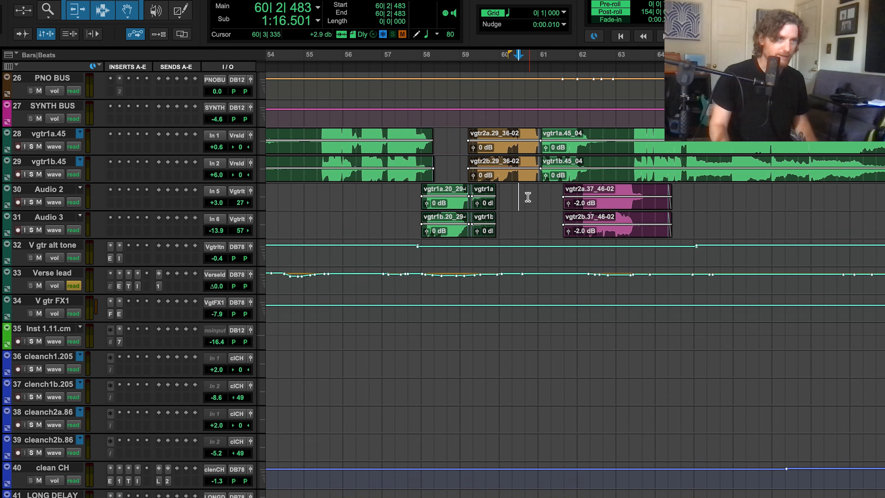
Select the Verse lead track and increase its height to show its full insert and send names.
scroll(528, 198, "down", 2)
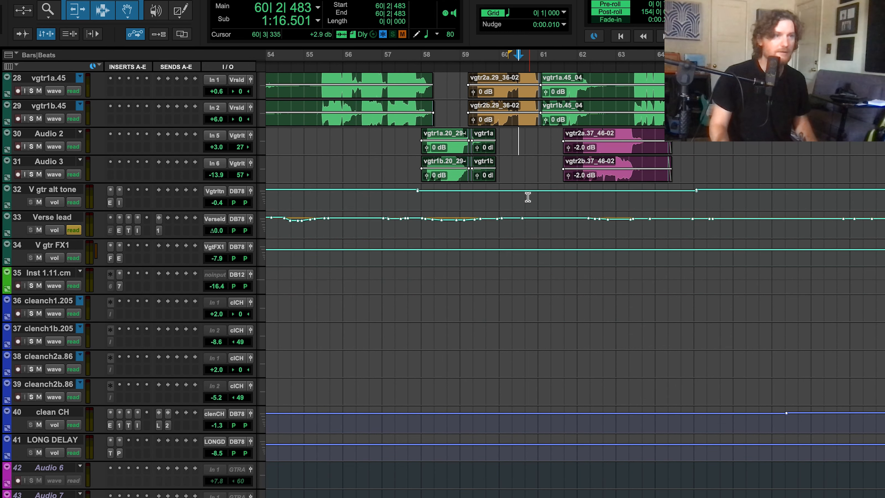
key("r")
scroll(580, 209, "down", 1)
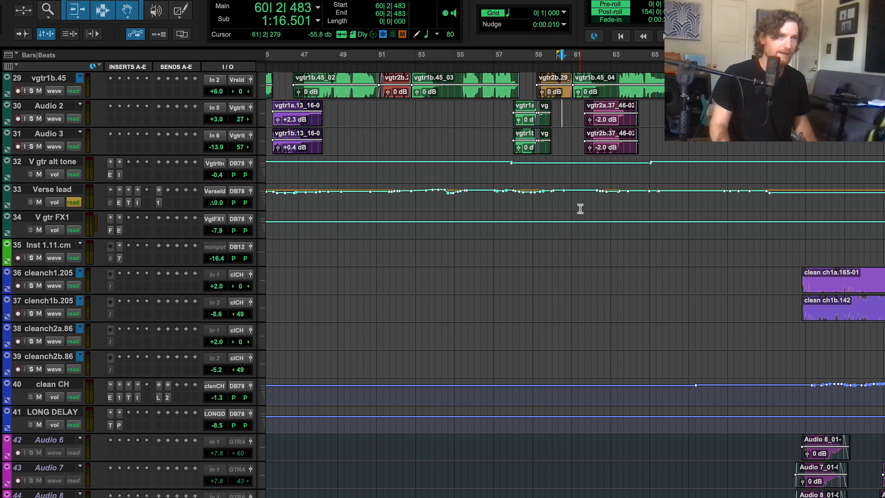
scroll(580, 209, "right", 2)
key("r")
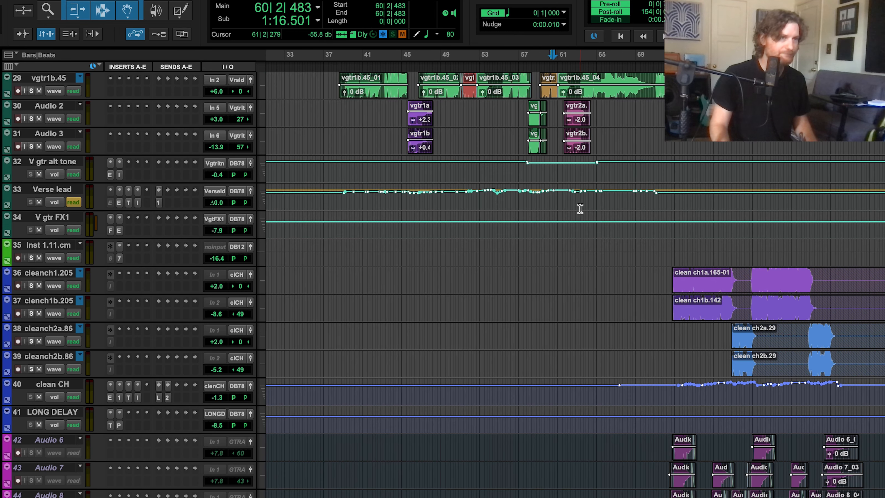
key("r")
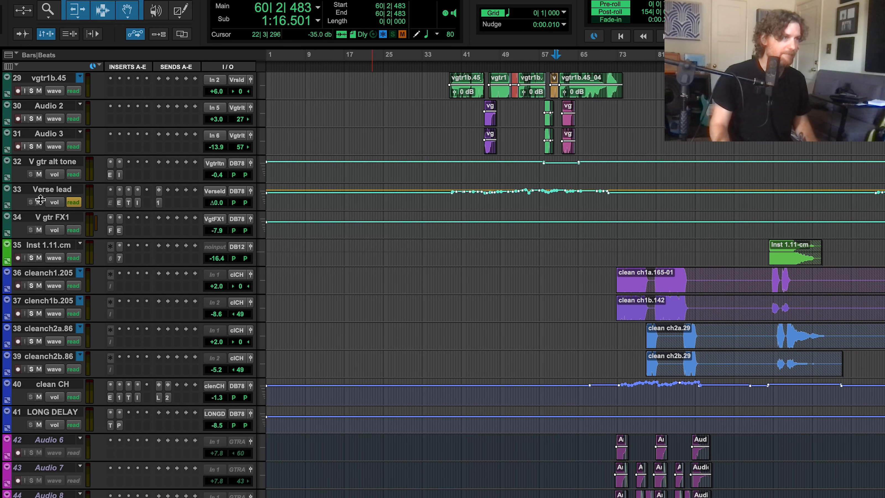
left_click(46, 193)
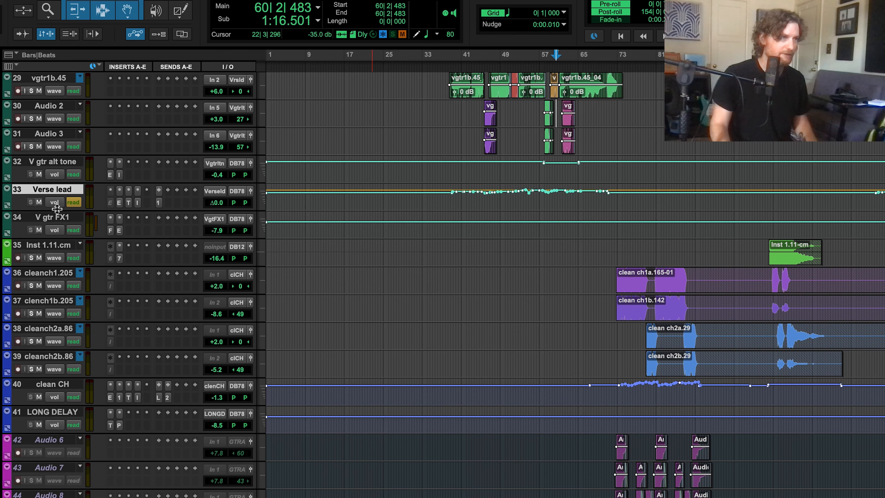
key("ctrl+Up")
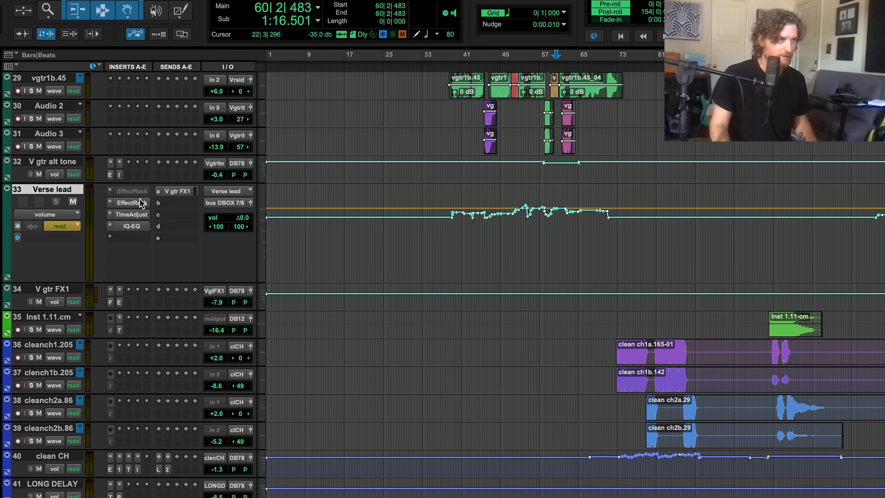
Examine the Decapitator, EchoBoy and Sie-Q settings in the Verse lead track's second EffectRack insert and close the plug-in window.
left_click(133, 203)
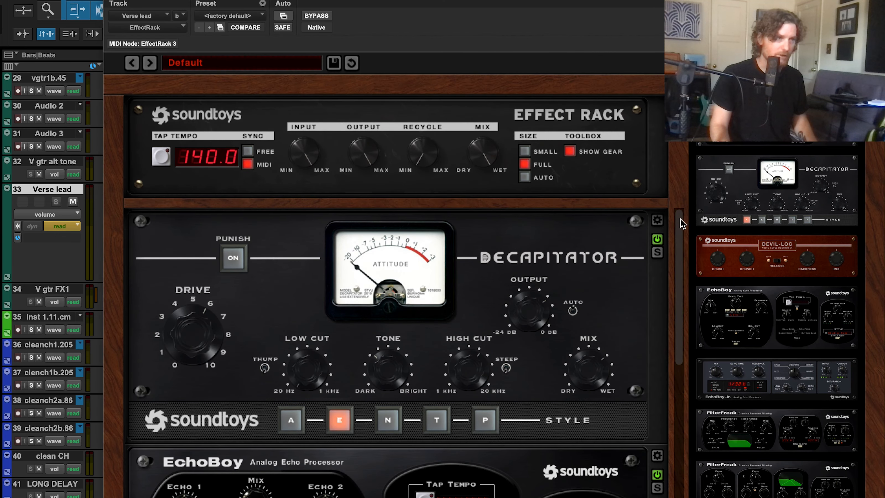
scroll(681, 223, "down", 3)
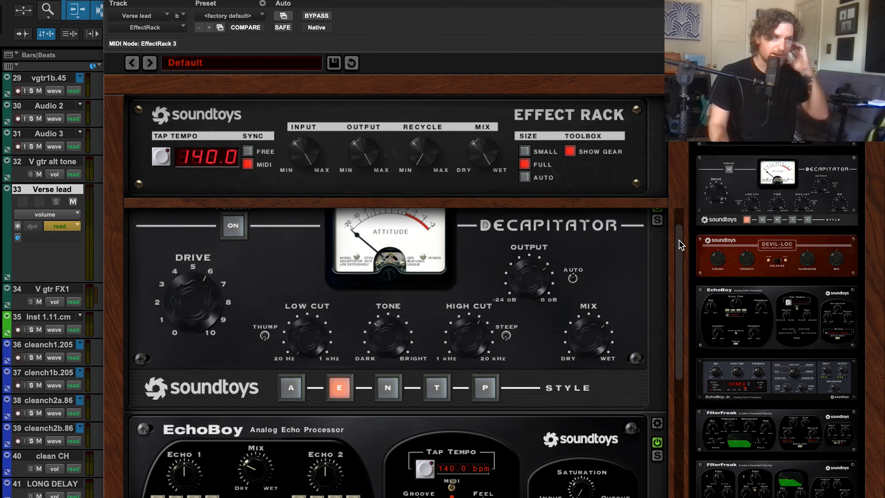
left_click_drag(679, 240, 500, 380)
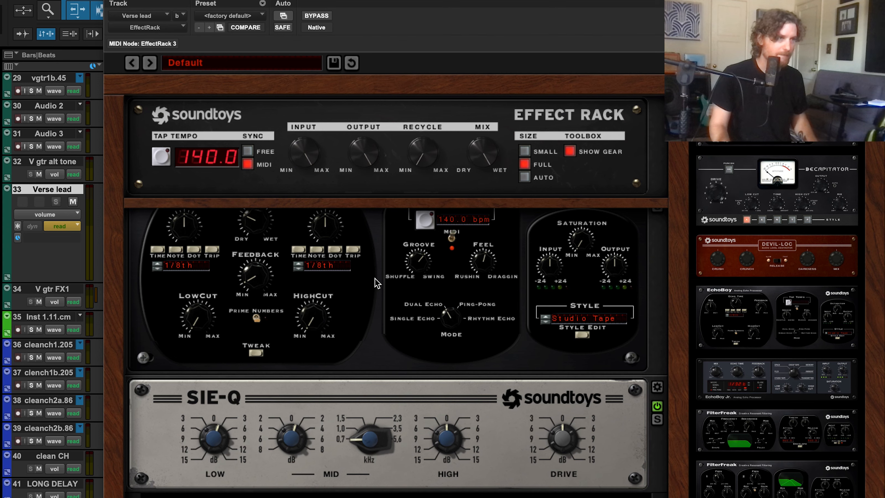
left_click_drag(678, 360, 673, 304)
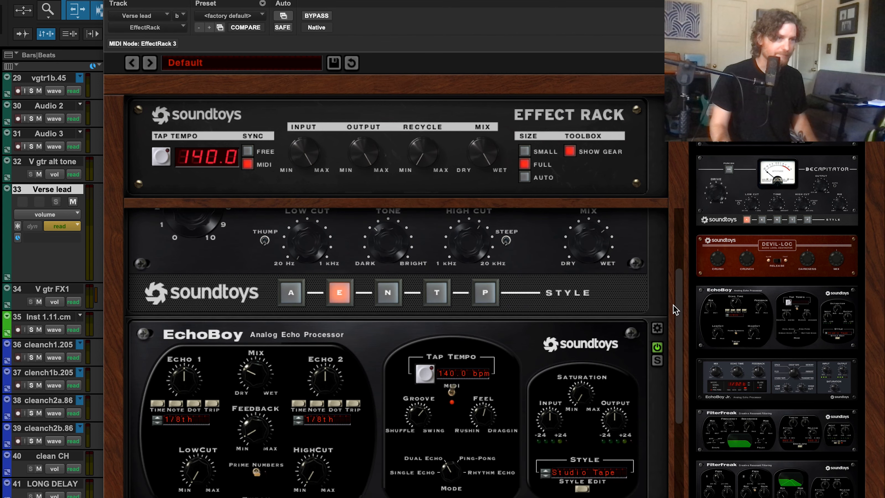
scroll(672, 242, "up", 5)
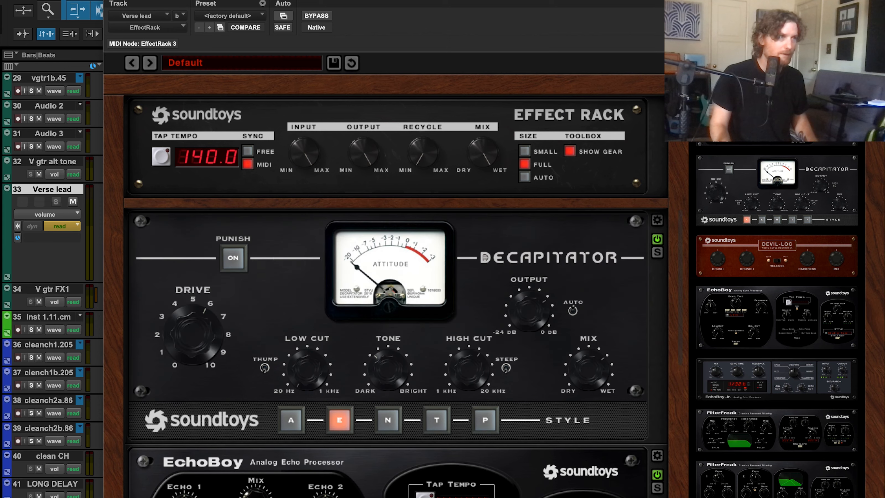
left_click(111, 1)
Place the edit cursor at bar 82 on cleanch1.205 and play the session from there.
scroll(443, 305, "down", 2)
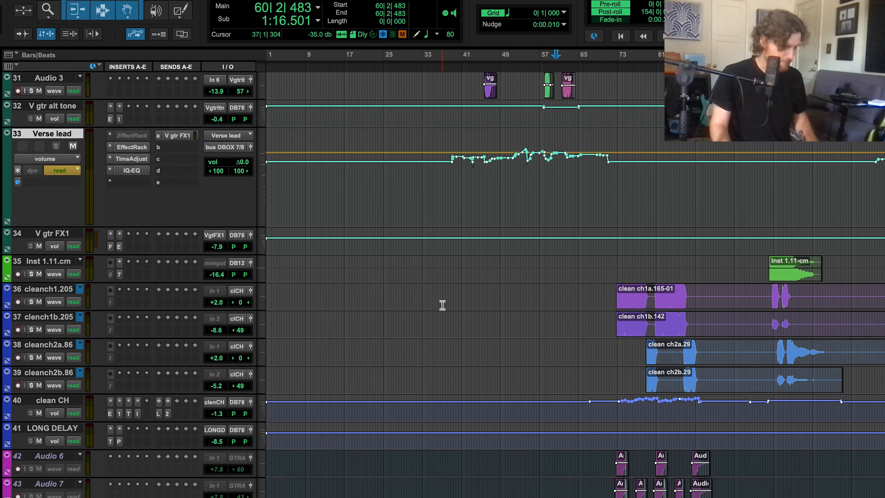
key("r")
scroll(461, 304, "right", 2)
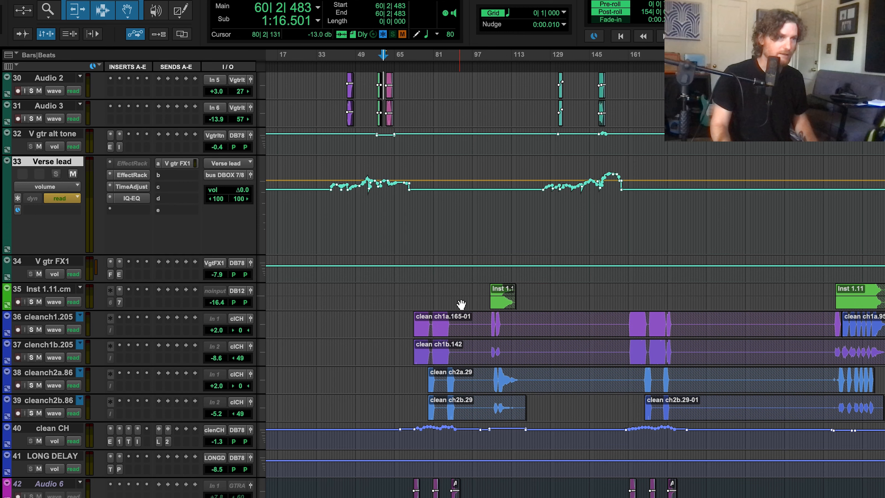
left_click(440, 293)
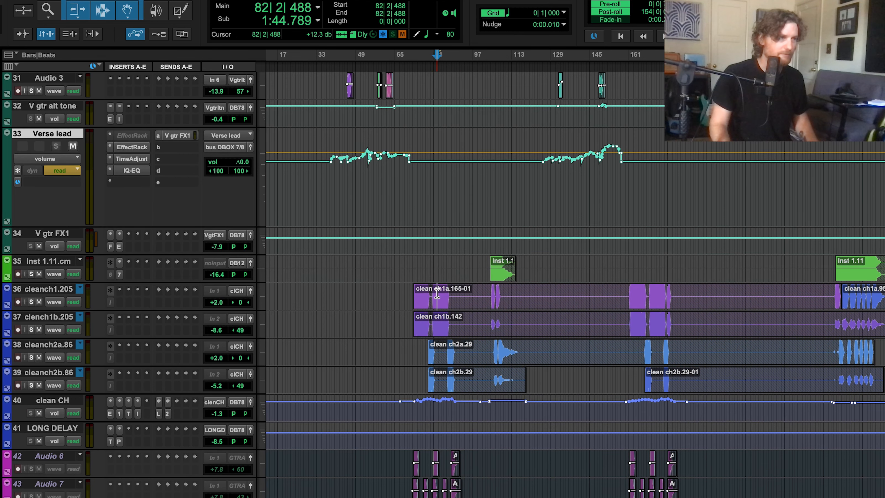
key("t")
key("space")
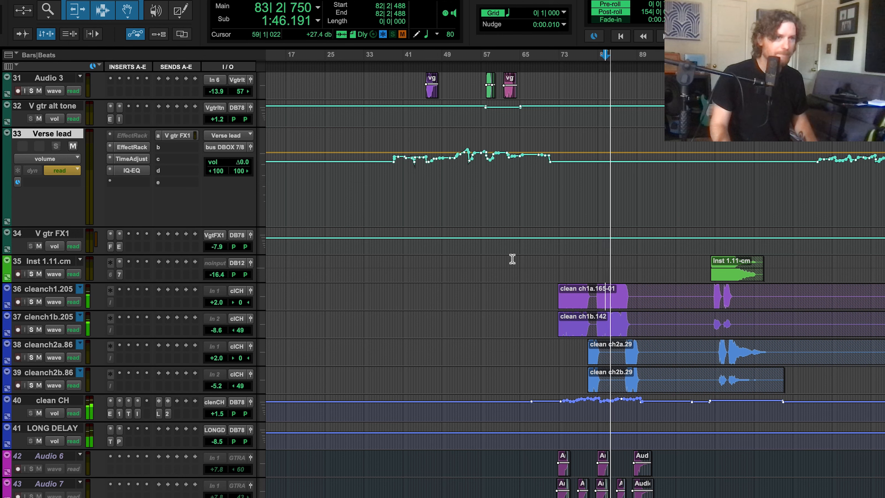
Solo cleanch1.205, clench1b.205, cleanch2a.86 and cleanch2b.86 and play them from bar 76.
key("space")
left_click(577, 293)
left_click(55, 403)
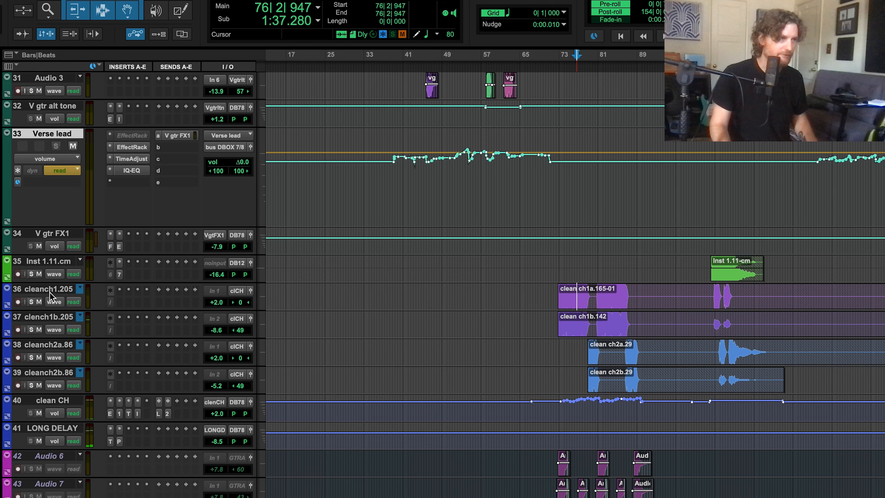
key("space")
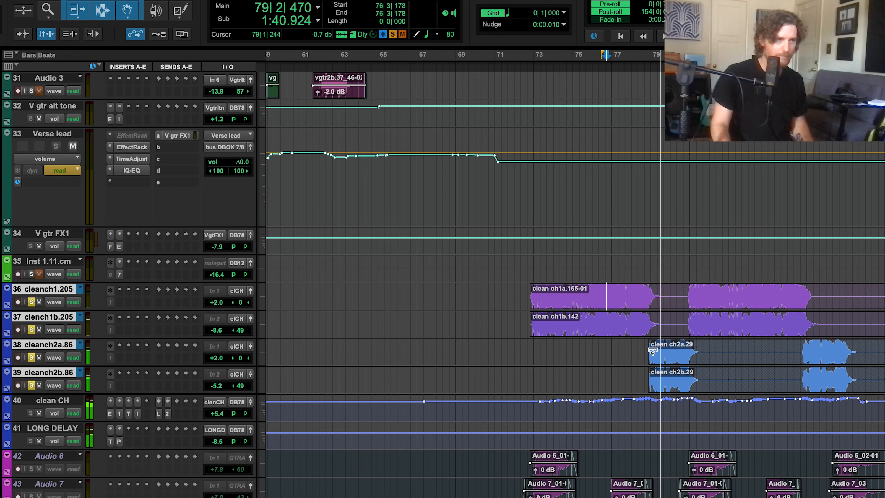
scroll(652, 352, "right", 5)
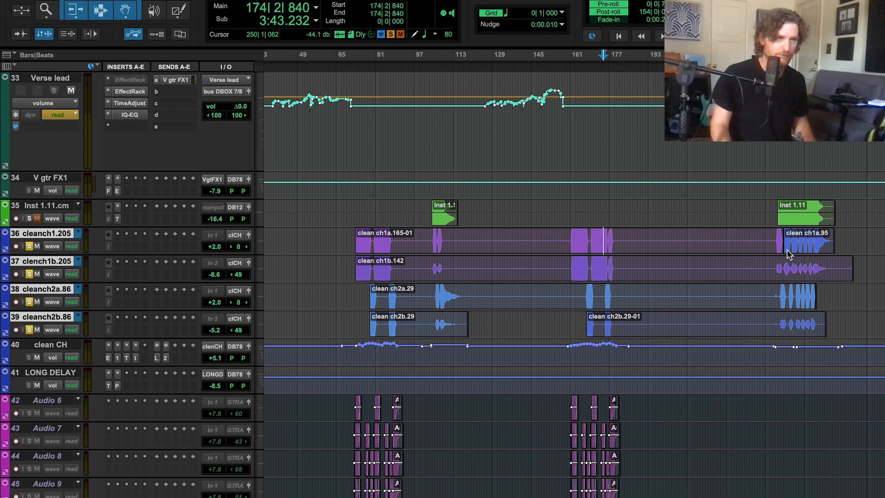
Play the soloed clean guitars in the song's final section from bar 249 through bar 259 and stop playback.
left_click(789, 263)
key("ctrl+bracketright")
key("ctrl+bracketright")
key("ctrl+bracketright")
key("ctrl+bracketright")
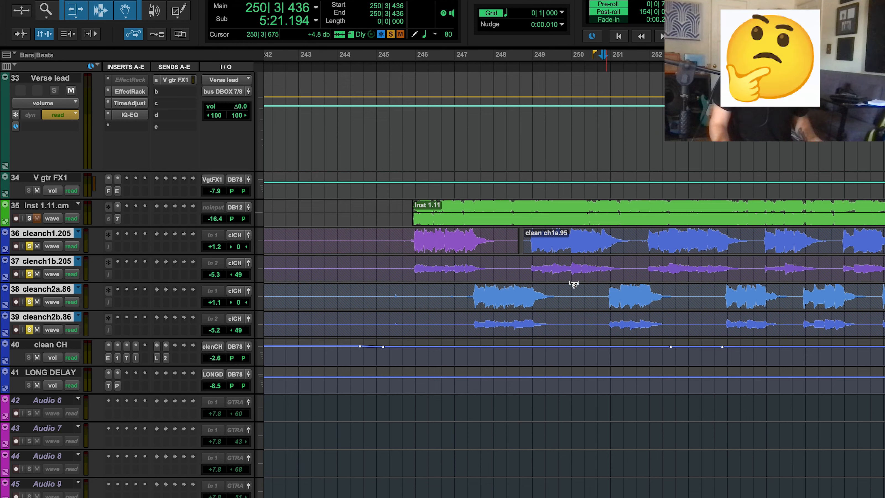
left_click(540, 237)
key("space")
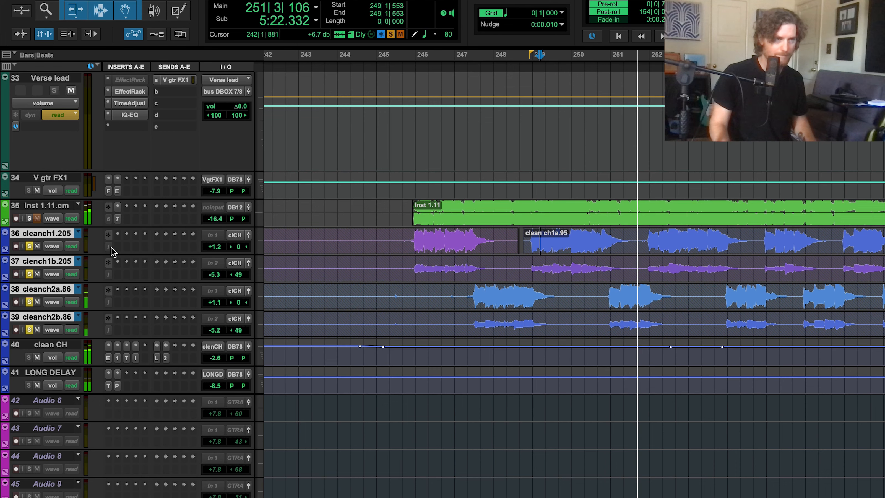
scroll(330, 257, "right", 3)
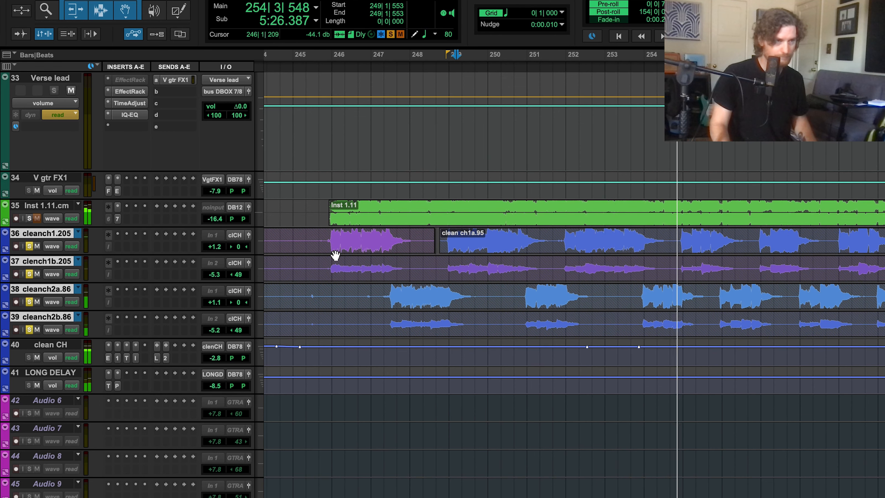
scroll(335, 256, "right", 6)
scroll(335, 255, "right", 1)
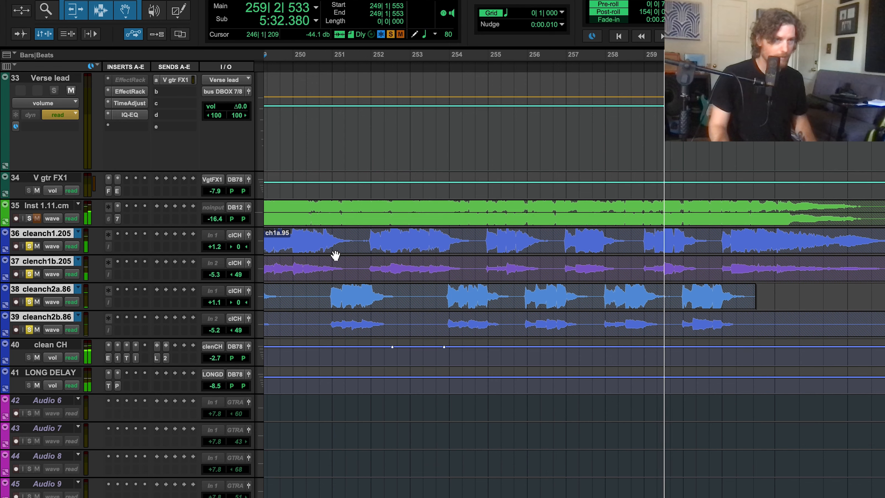
key("space")
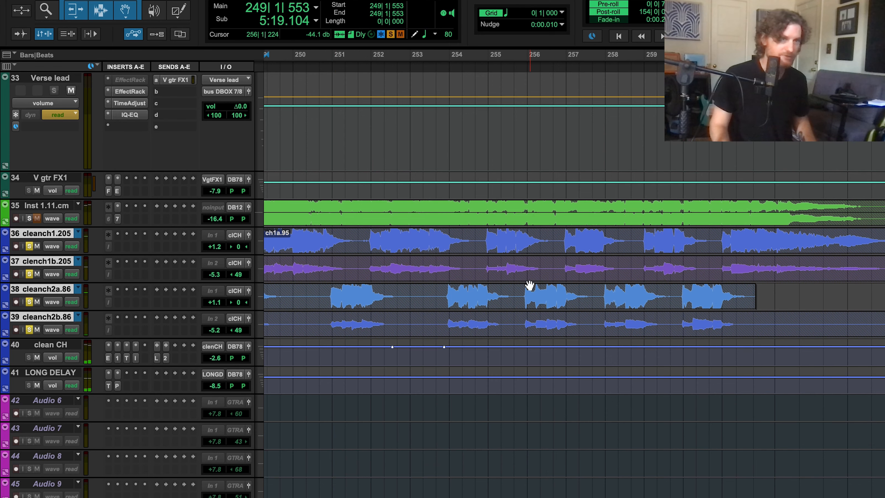
key("r")
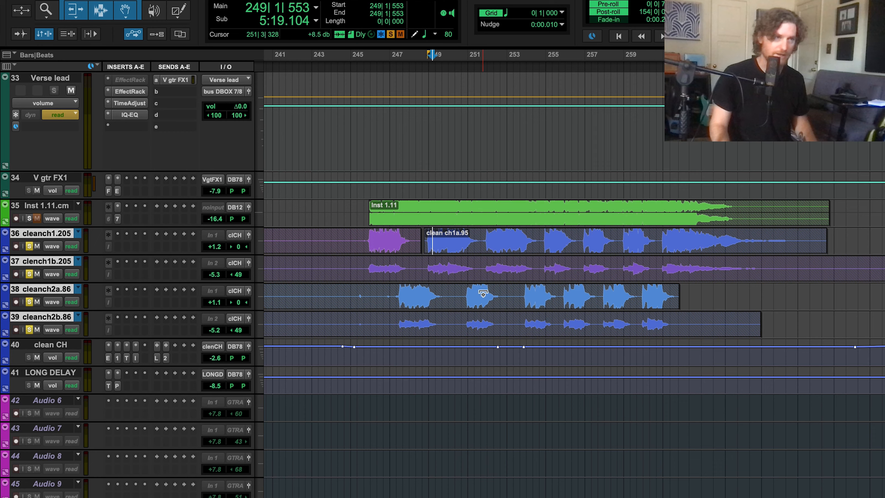
Unsolo the four clean guitar tracks and place the edit cursor at bar 71, ahead of the first Audio 6 clip.
key("r")
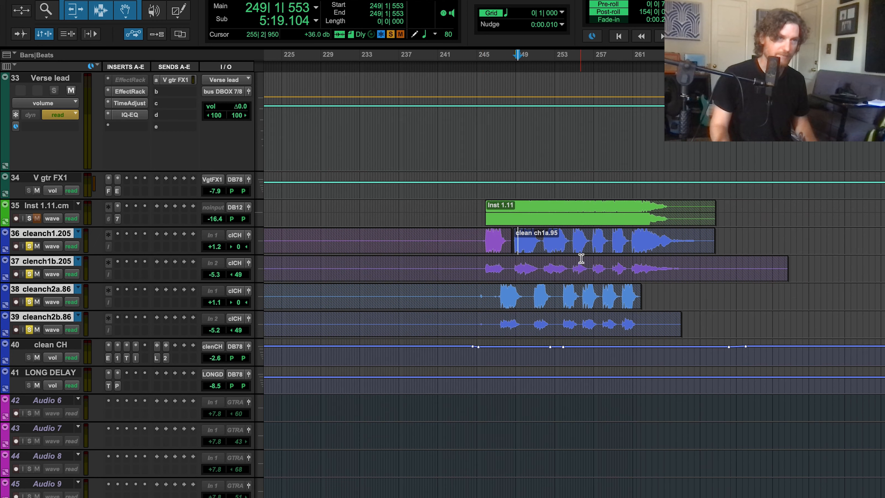
key("r")
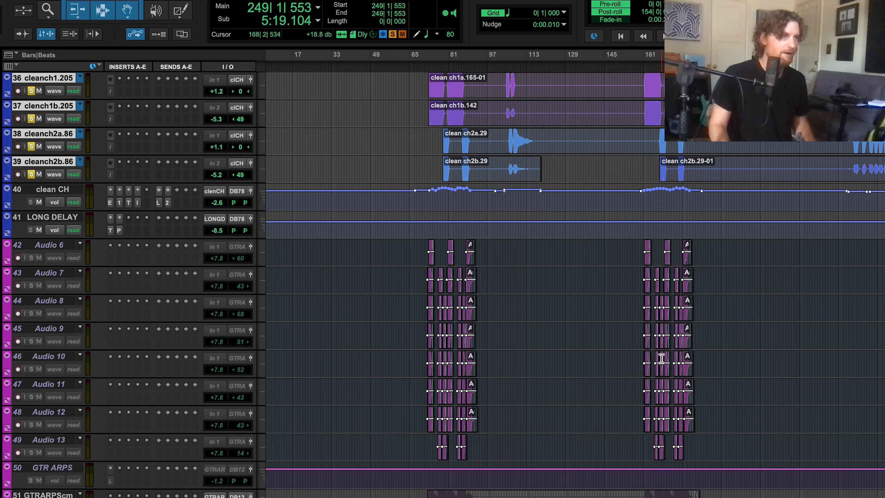
scroll(659, 358, "down", 1)
scroll(657, 359, "up", 1)
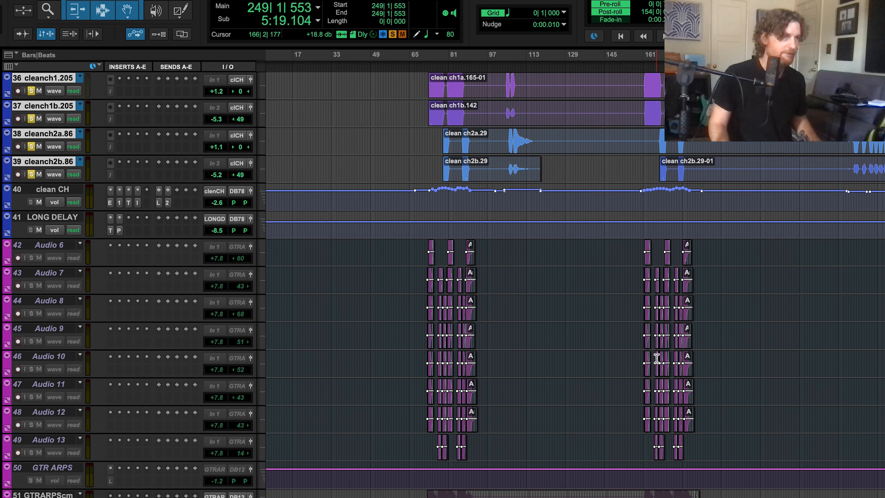
left_click(31, 147)
left_click(426, 252)
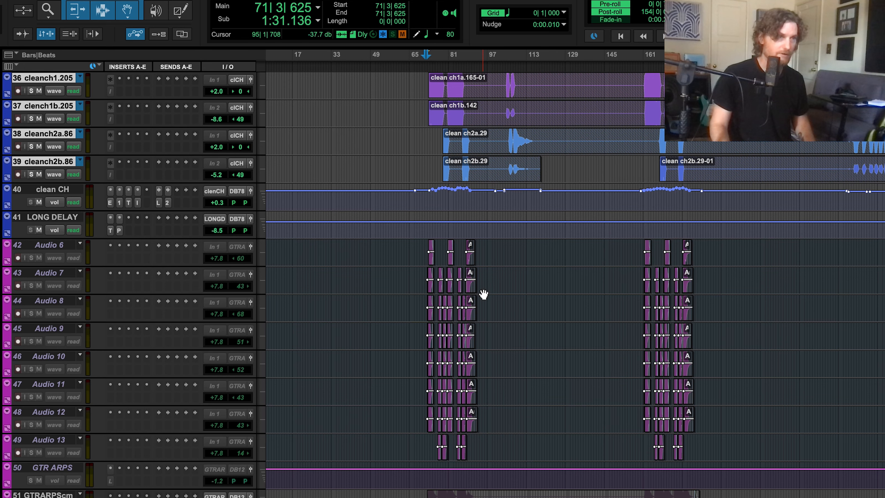
Examine the first stacked guitar clips on Audio 6 through Audio 12 and place the edit cursor just before them at 72|2|258.
key("t")
key("t")
key("t")
key("t")
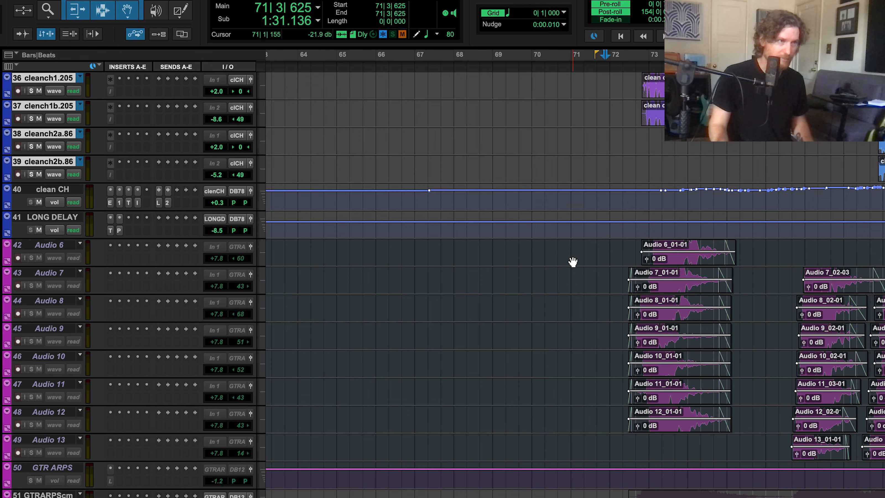
scroll(574, 262, "right", 5)
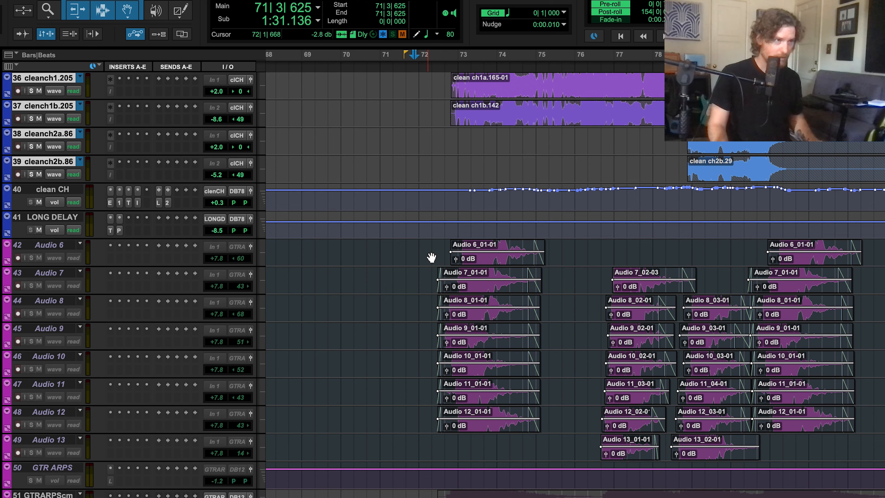
key("t")
key("t")
scroll(481, 299, "right", 5)
left_click(551, 276)
key("r")
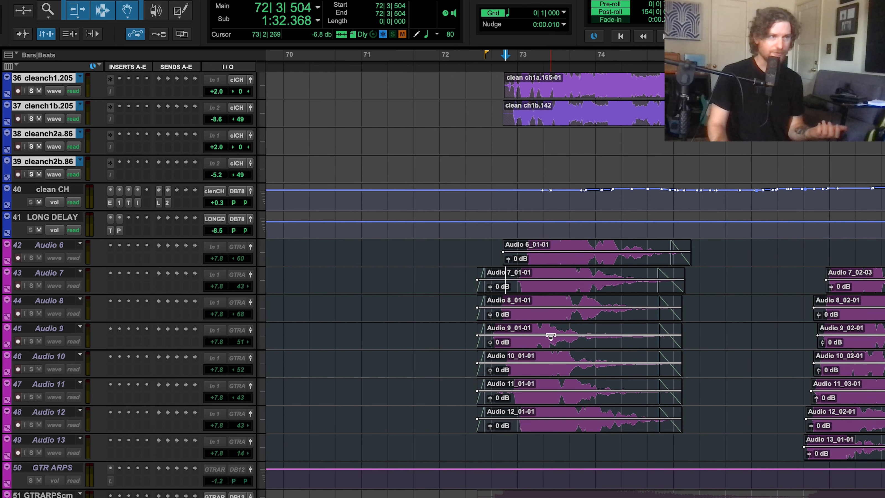
left_click(526, 258)
left_click(473, 60)
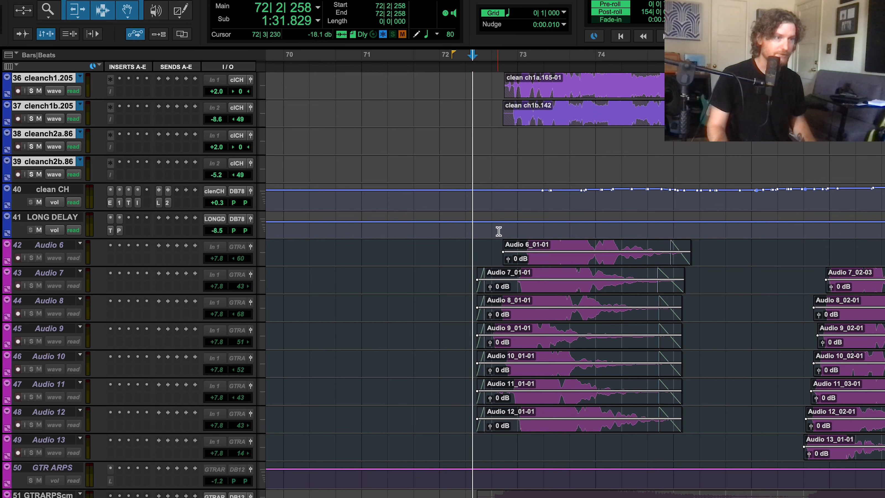
Solo the GTRARPScm track, play it briefly from bar 72 and stop playback.
key("super+bracketleft")
scroll(513, 316, "down", 1)
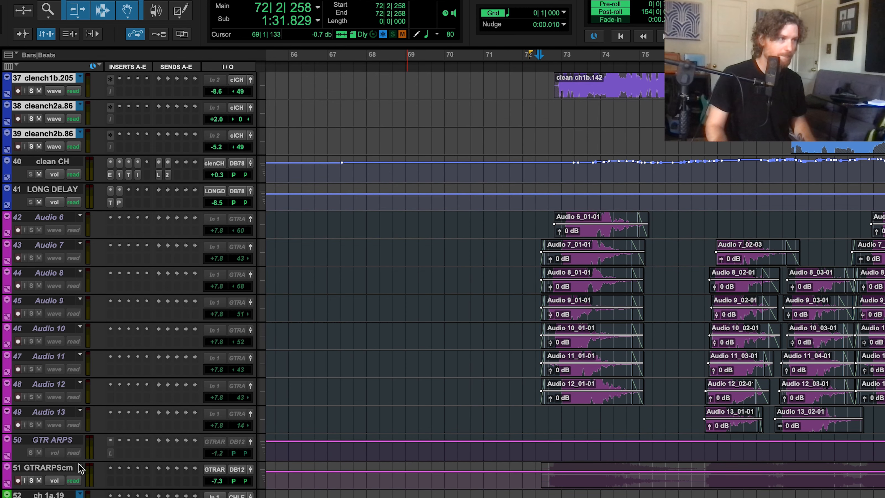
left_click(31, 480)
key("space")
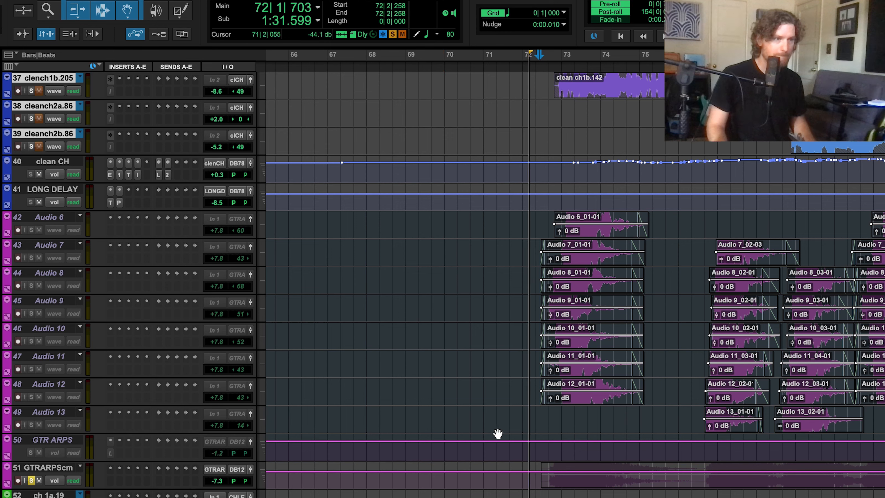
key("space")
Raise the GTRARPScm volume to +1.8 dB and play it soloed with the muted clean guitars' section from bar 72 to about bar 80.
left_click_drag(217, 485, 218, 479)
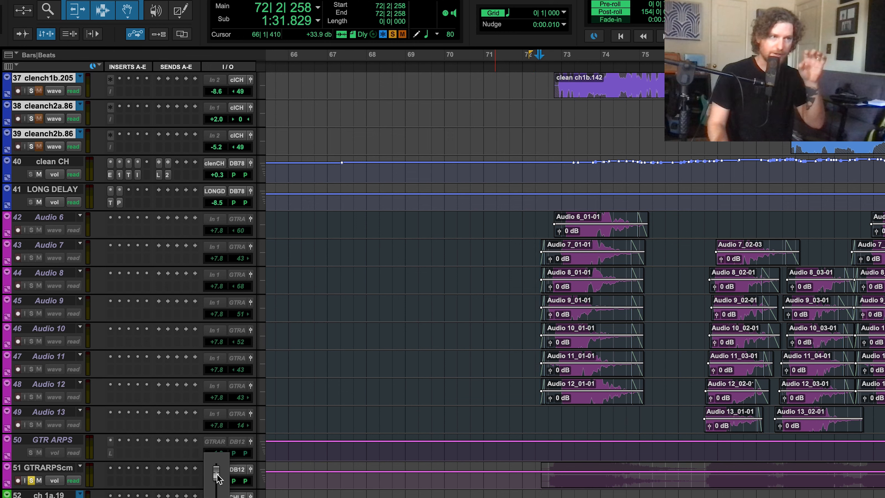
left_click_drag(217, 474, 217, 478)
key("space")
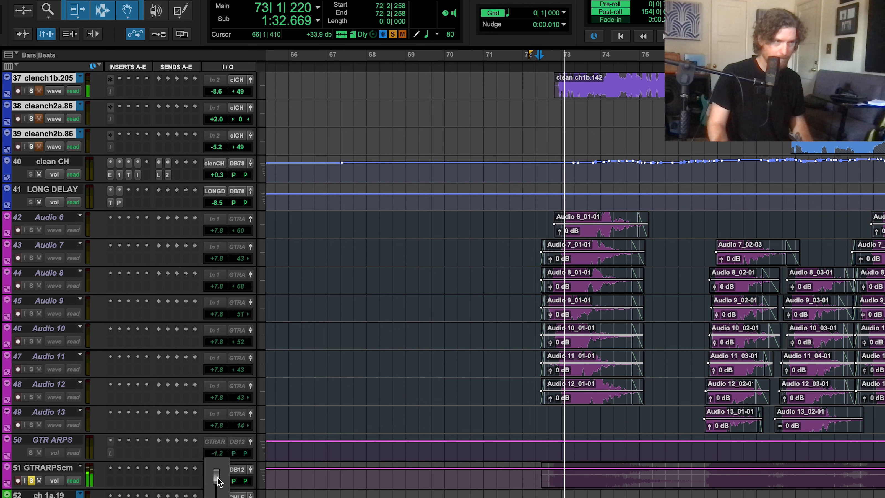
left_click_drag(219, 482, 219, 482)
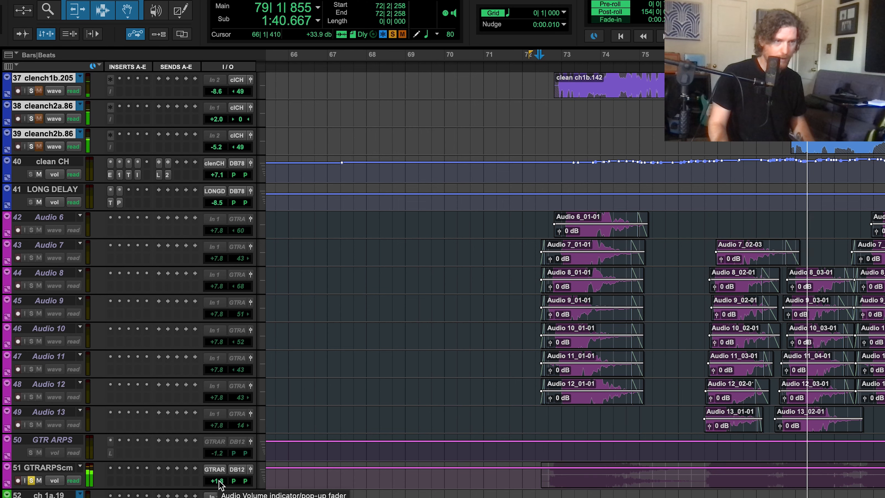
scroll(412, 448, "right", 6)
scroll(412, 448, "right", 1)
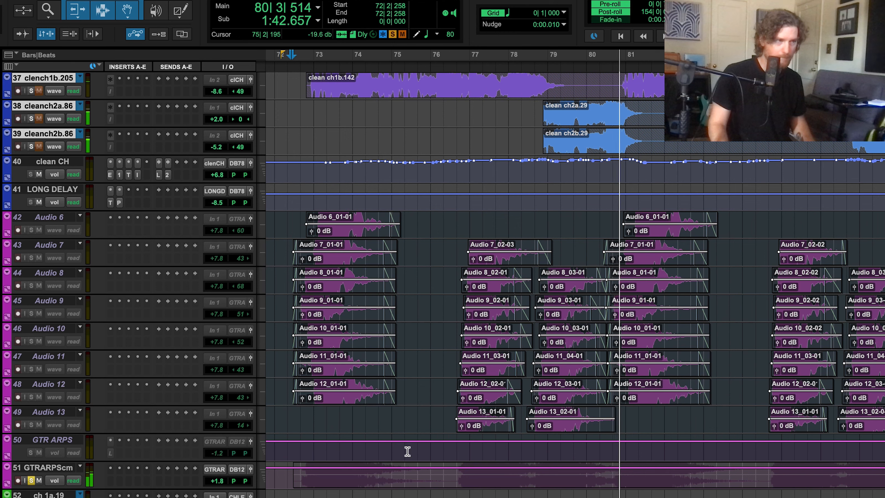
key("space")
Unsolo GTRARPScm and set its volume to -7.3 dB.
left_click(32, 481)
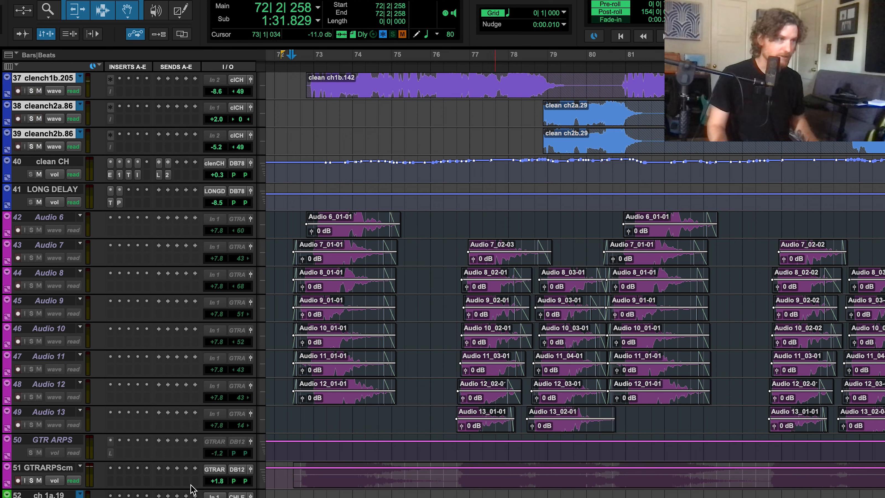
left_click(225, 484, "alt")
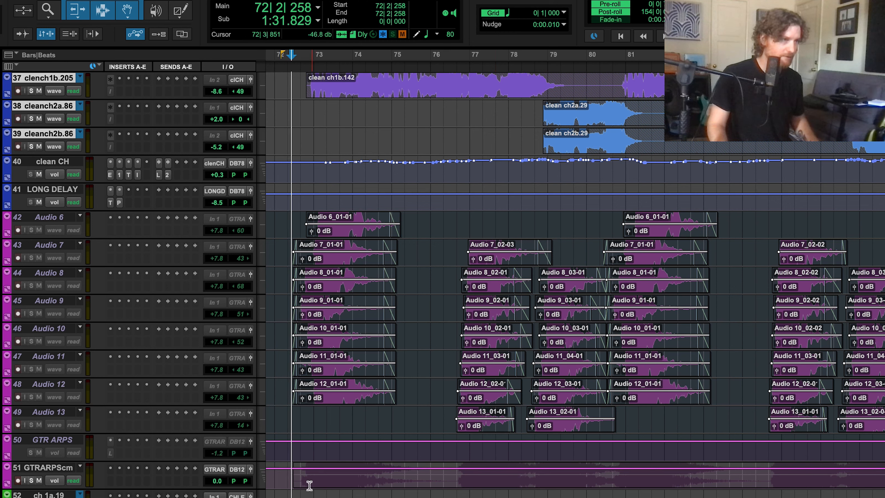
left_click_drag(218, 482, 218, 497)
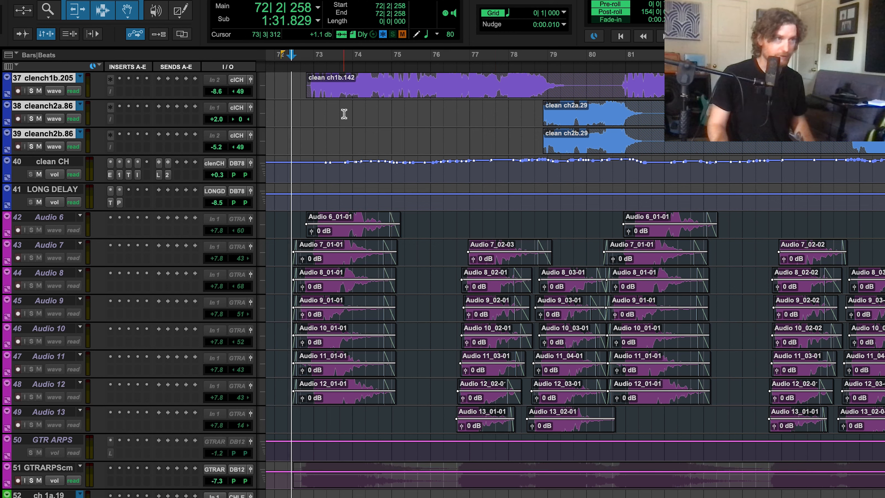
Place the edit cursor at bar 71, play the full mix past bar 82 and stop playback.
scroll(344, 113, "left", 3)
left_click(375, 59)
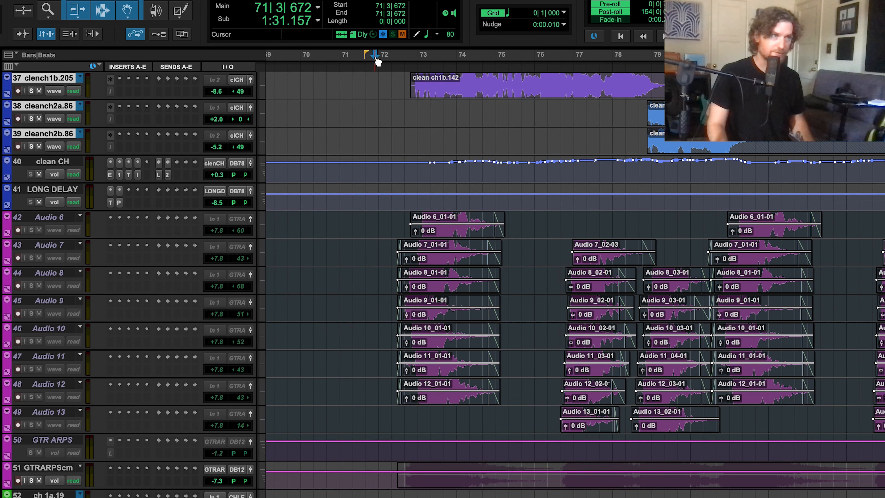
key("space")
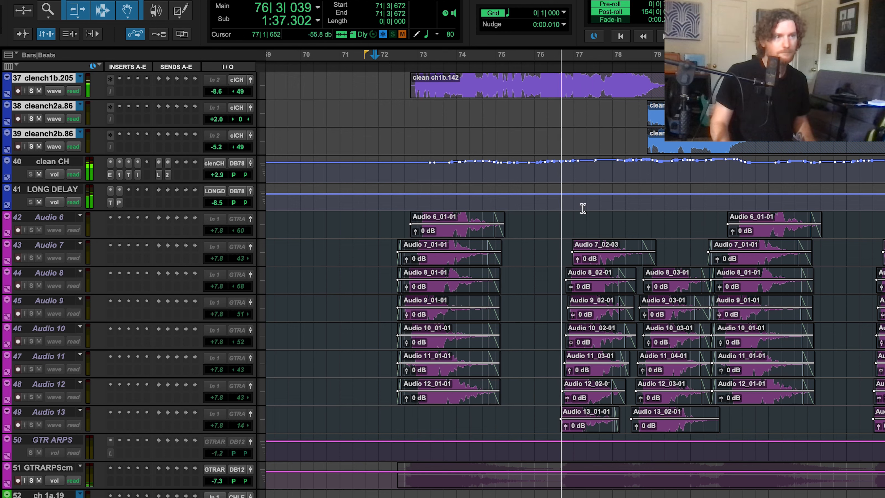
scroll(583, 208, "right", 4)
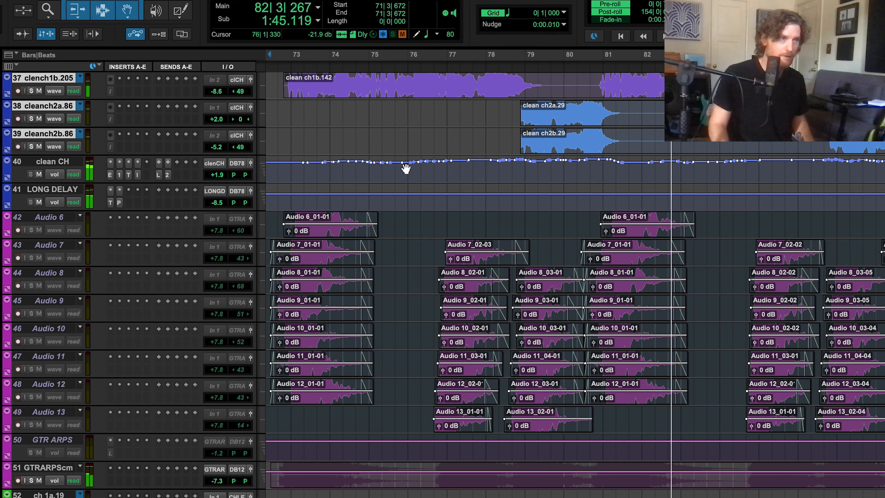
key("space")
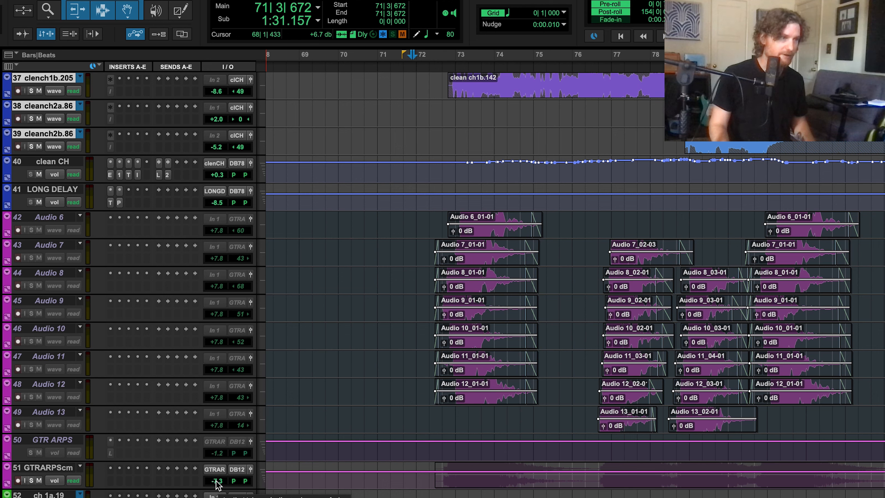
Try GTRARPScm at -2.7 dB while playing the full mix from bar 71, and undo the volume change.
left_click_drag(217, 483, 217, 478)
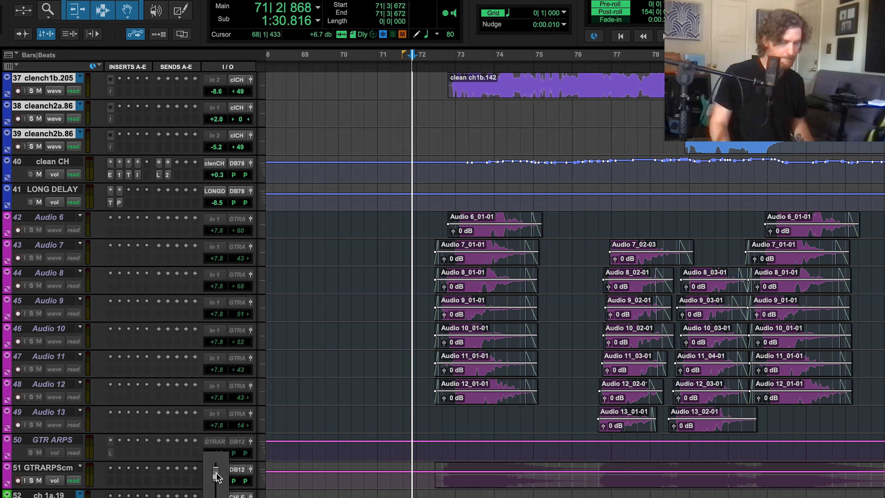
key("space")
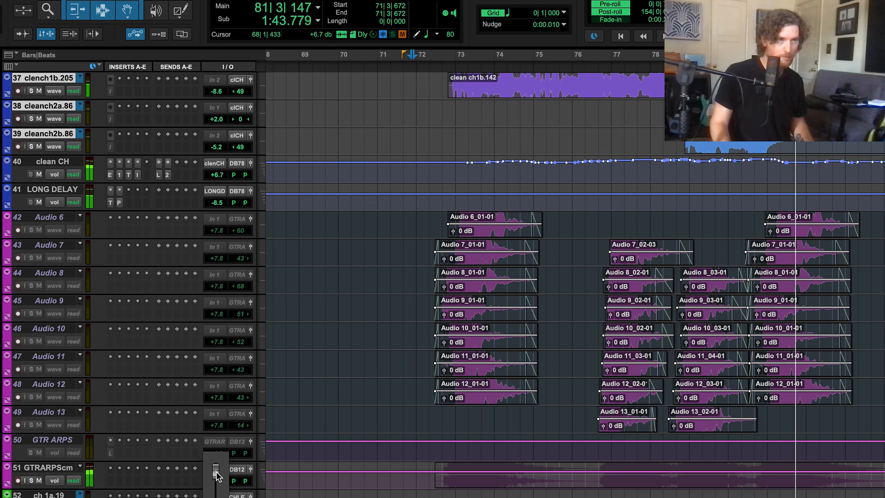
key("space")
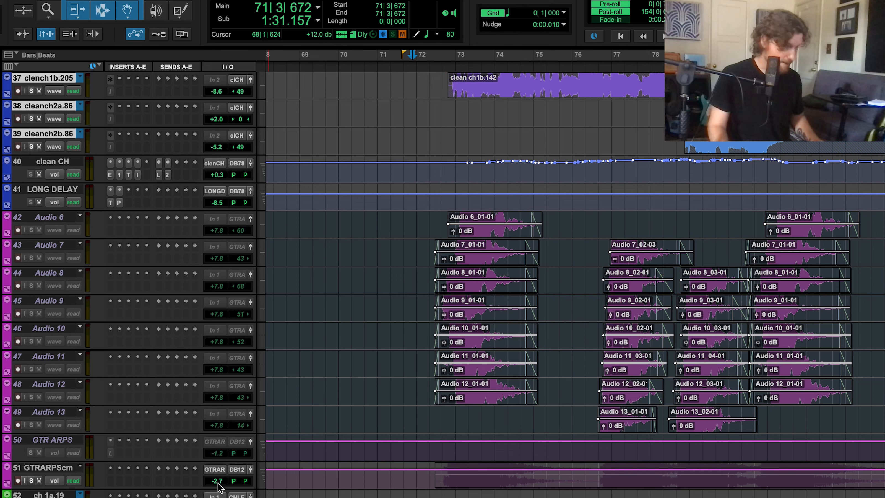
key("super+z")
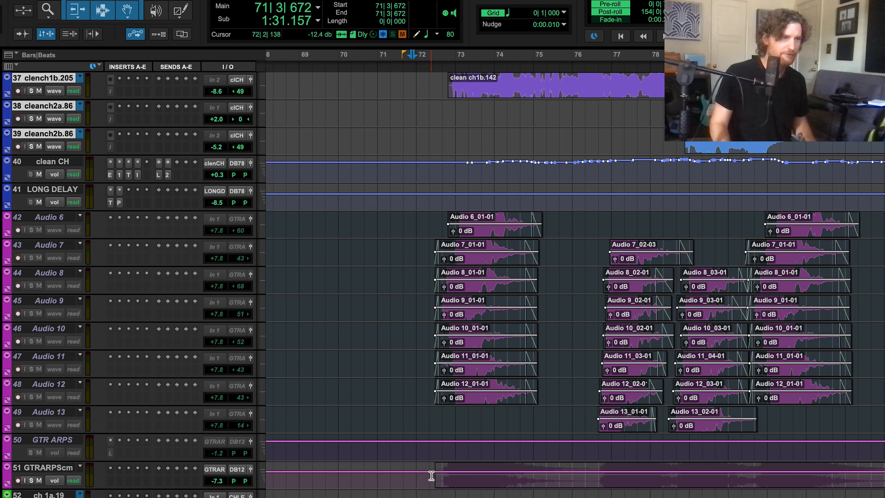
Place the edit cursor at bar 72 on GTRARPScm, just before its clip starts.
left_click(424, 478)
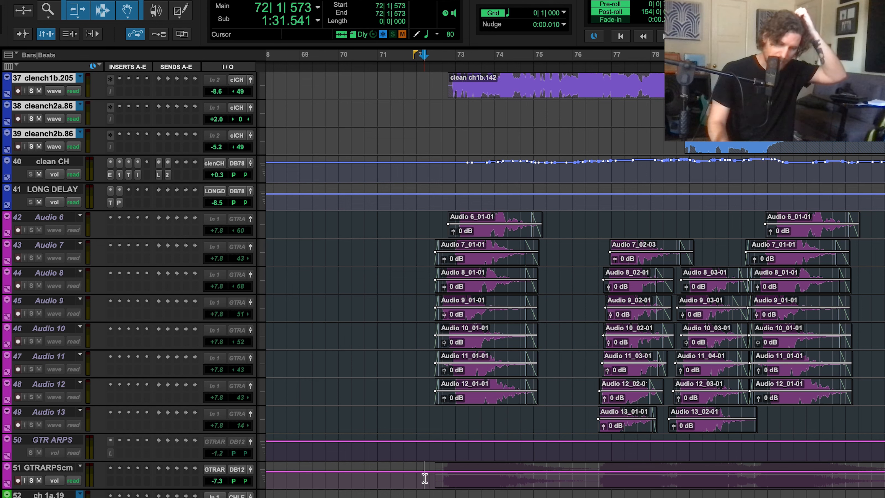
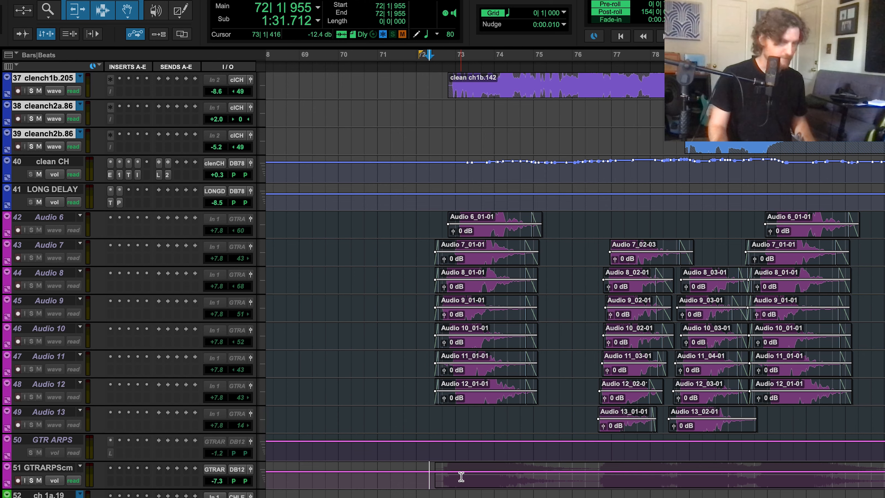
scroll(461, 477, "right", 2)
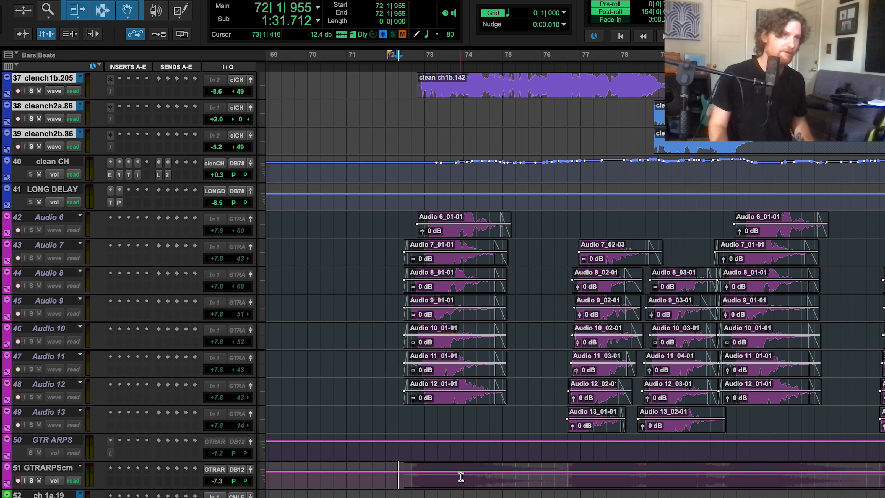
scroll(461, 477, "right", 2)
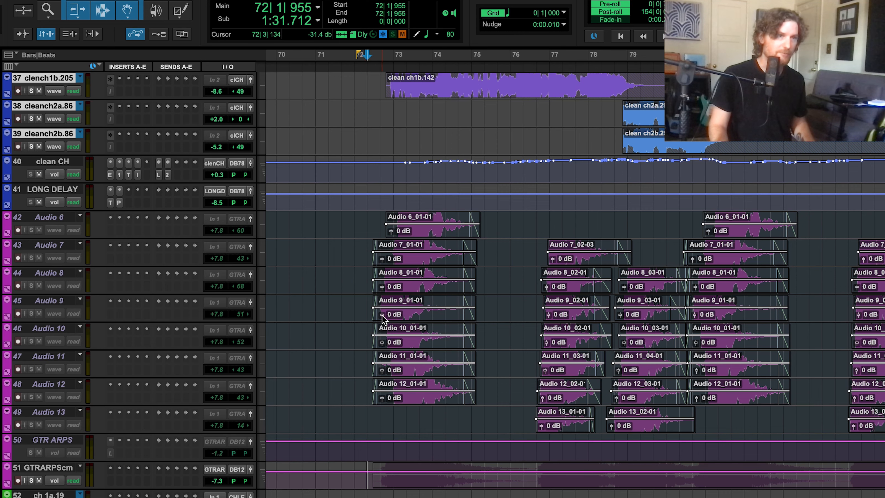
Place the edit cursor at bar 87 before the ch 1a.19_04 clip and bring the ch 1a.19 and ch 1b.19.cm clips into closer view.
scroll(381, 315, "down", 2)
key("r")
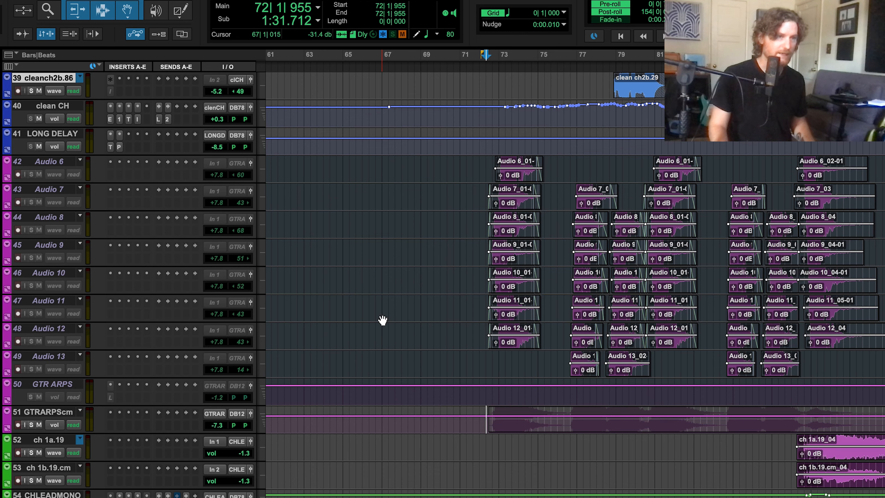
scroll(474, 331, "right", 8)
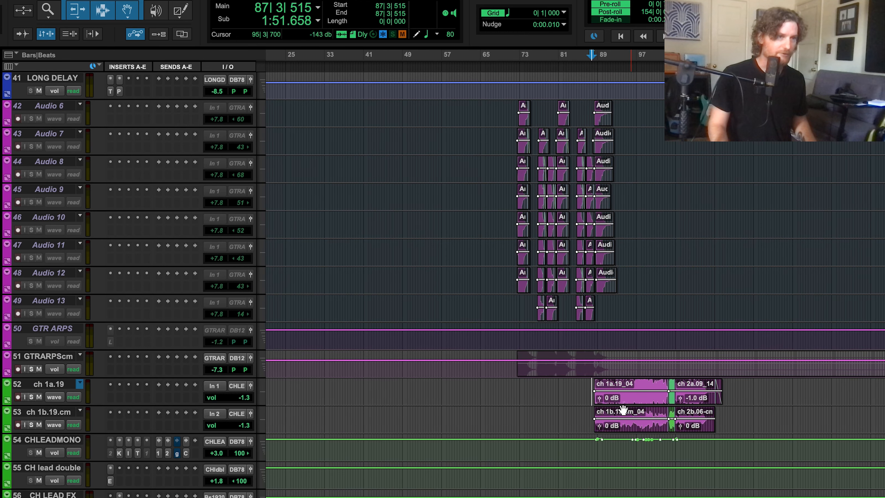
key("t")
scroll(593, 397, "right", 6)
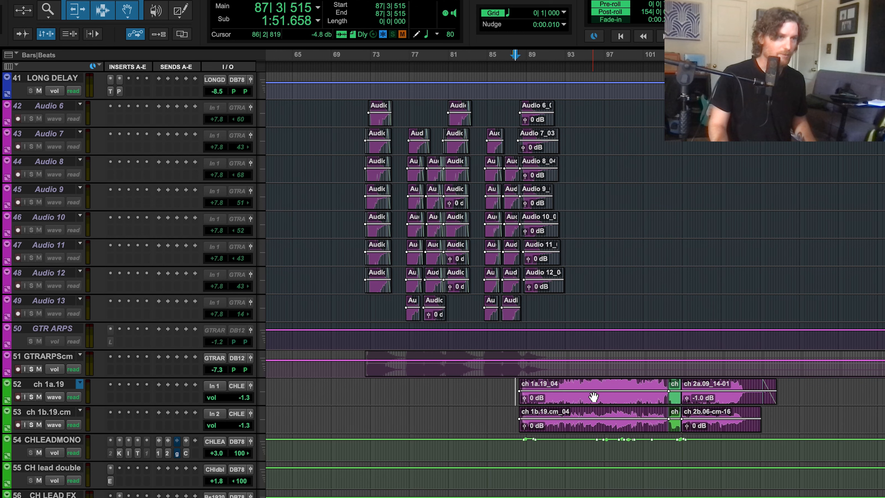
Solo the ch 1a.19 track and audition it from about bar 93.
left_click(566, 384)
left_click(31, 398)
key("space")
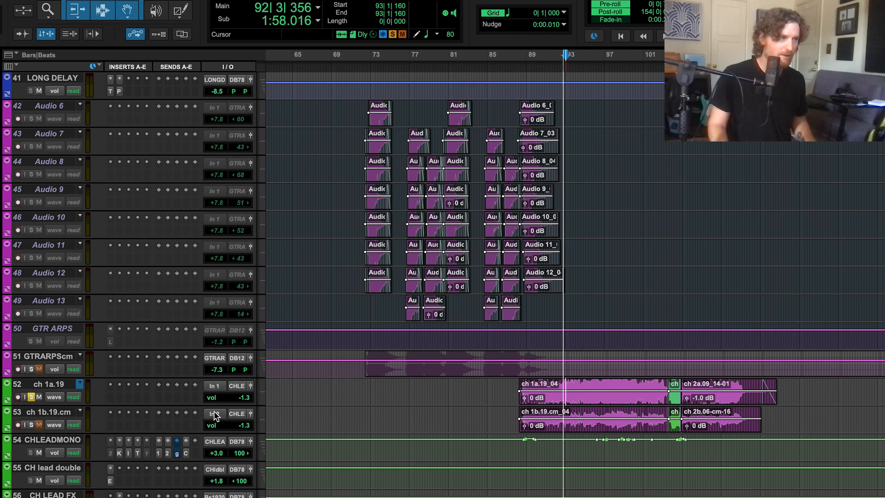
key("space")
Add ch 1b.19.cm to the solo and play both chorus lead tracks together from near the start of their clips, around bar 88.
left_click(31, 425)
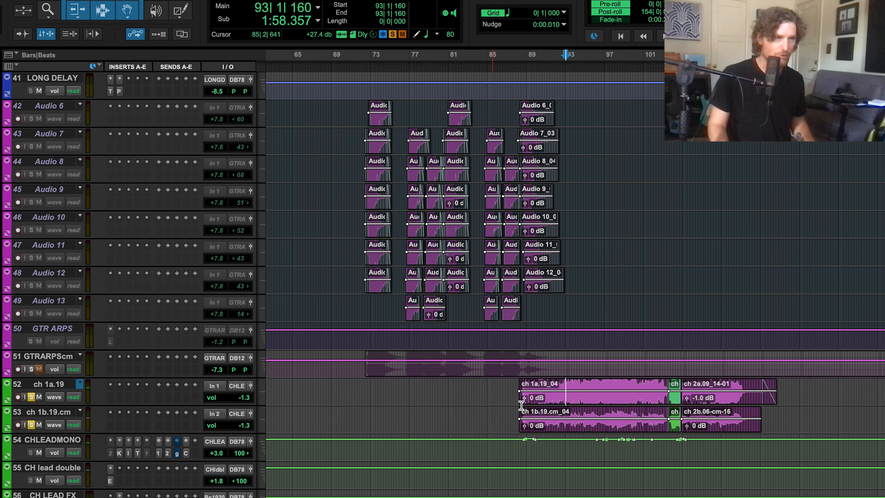
scroll(516, 406, "up", 2)
left_click(521, 392)
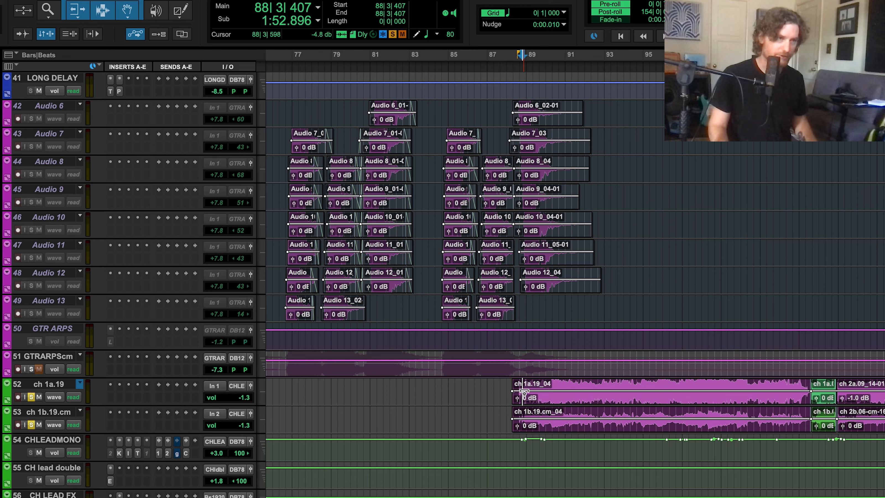
key("space")
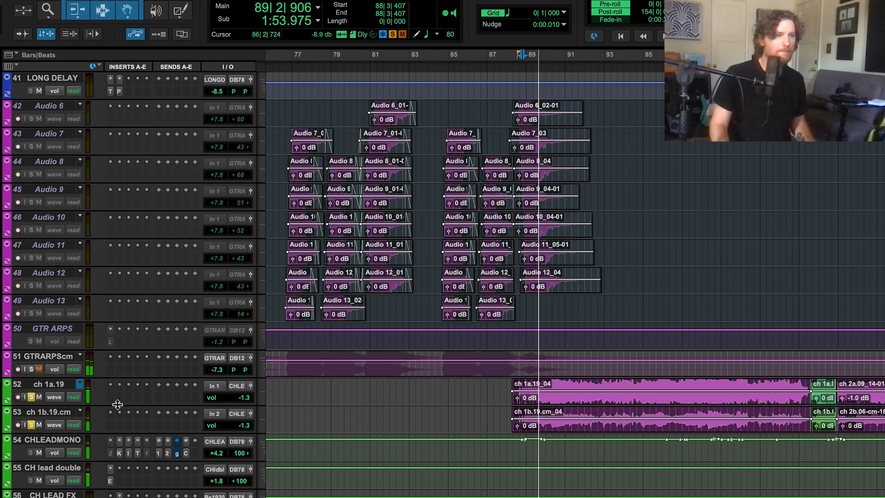
key("super+bracketleft")
key("super+bracketleft")
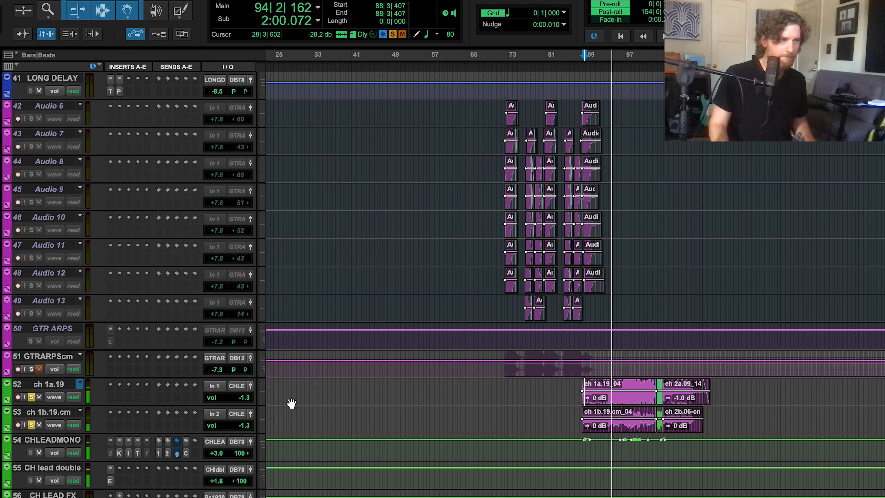
key("space")
Unsolo ch 1a.19, audition ch 1b.19.cm on its own from bar 88, and clear its solo.
left_click(31, 397)
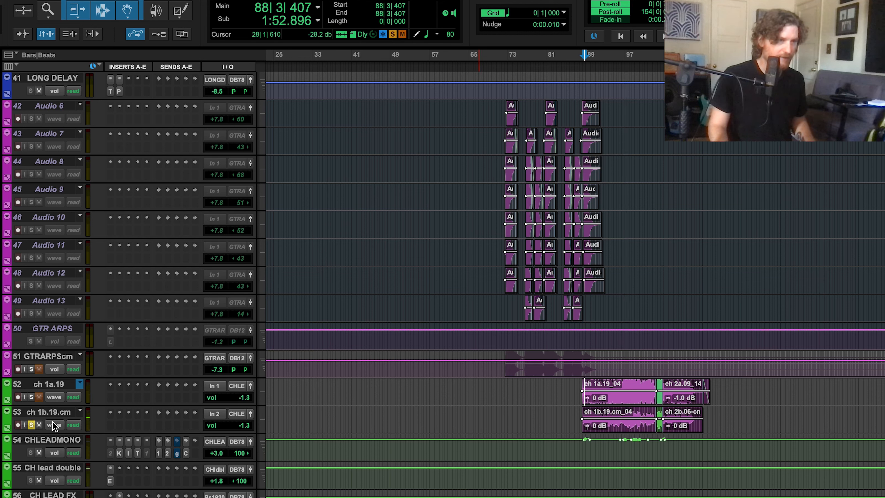
key("space")
key("space")
key("space")
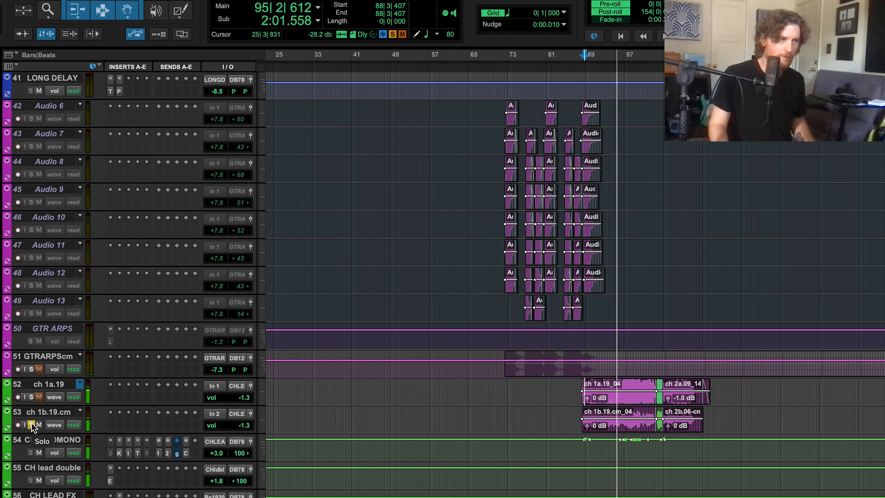
key("space")
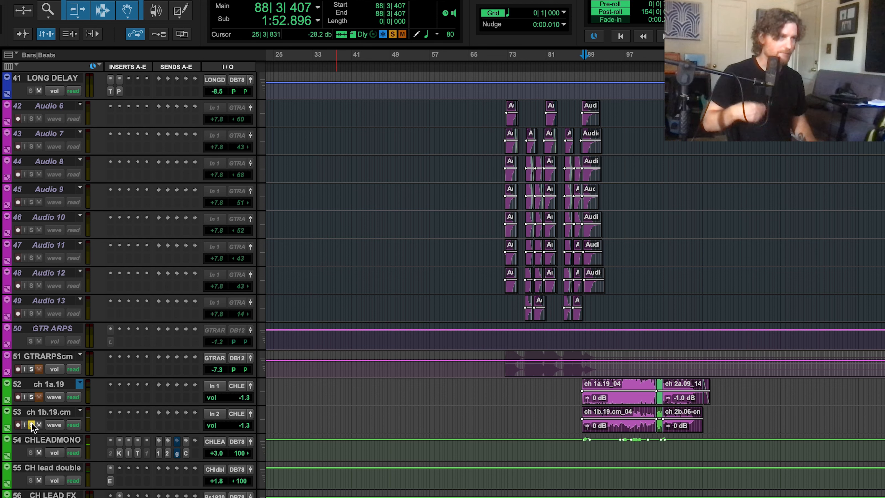
left_click(31, 425)
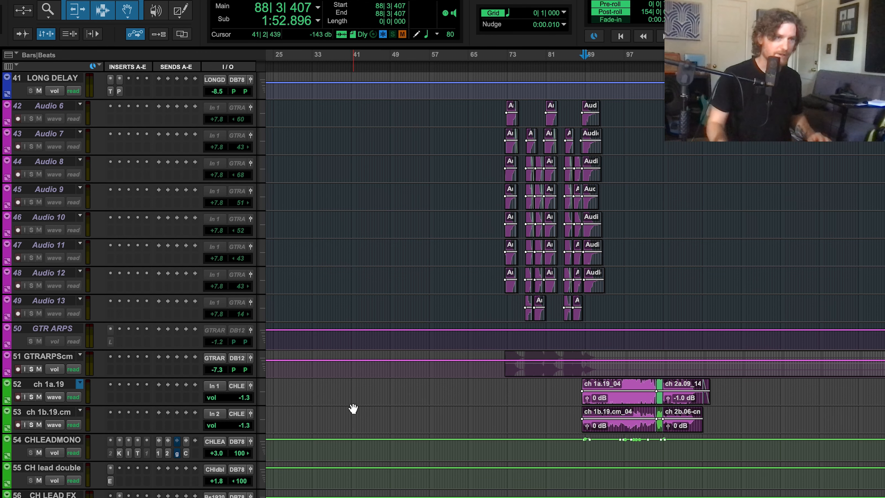
Select the range on ch 1a.19 covering its remaining clips, from about bar 181 to bar 266.
scroll(560, 385, "down", 2)
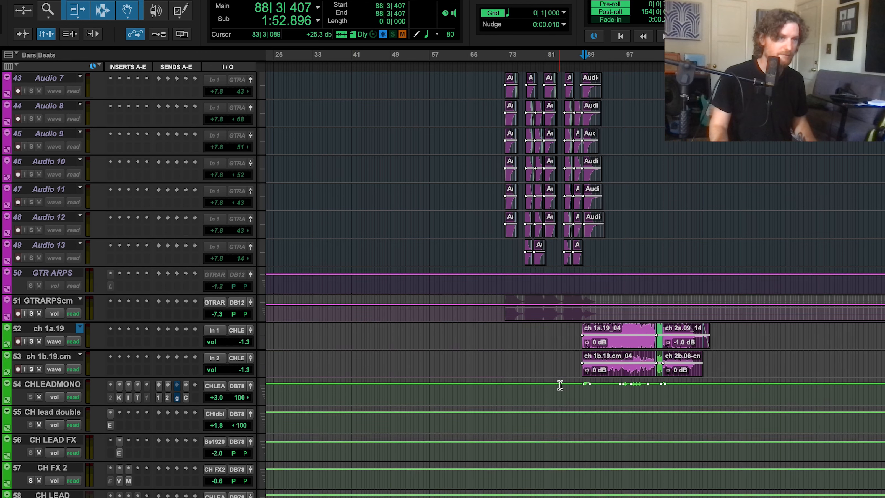
scroll(560, 385, "down", 2)
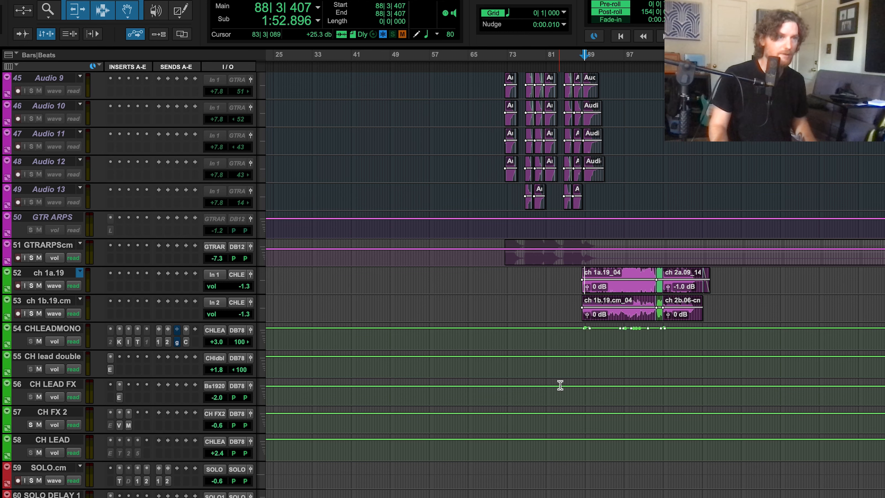
scroll(560, 385, "down", 1)
scroll(560, 385, "down", 1, "alt")
scroll(560, 385, "right", 5)
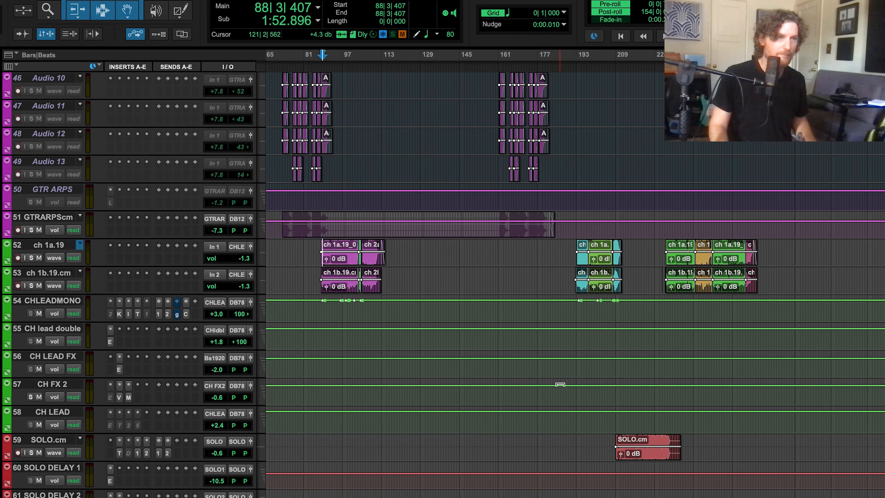
scroll(560, 385, "left", 1)
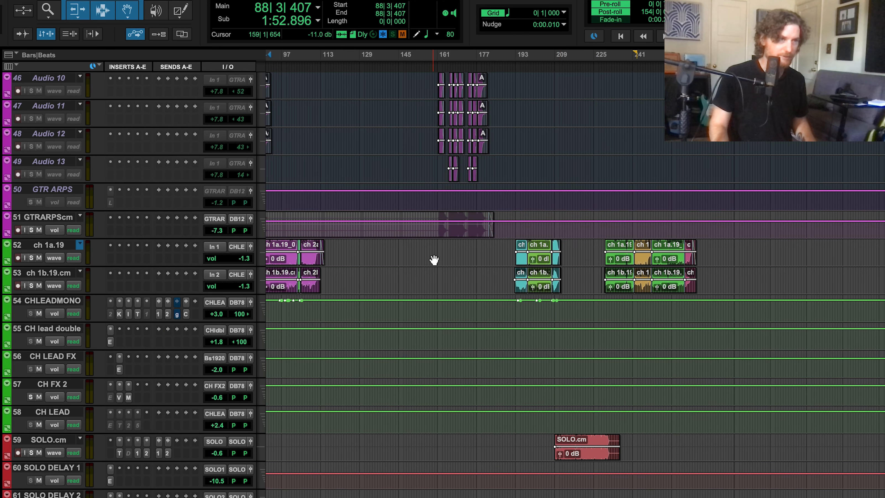
left_click_drag(487, 249, 704, 249)
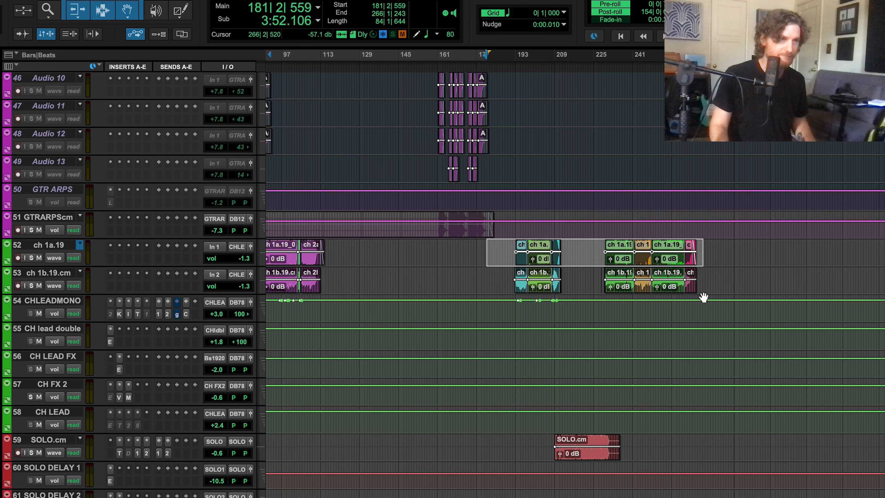
scroll(703, 296, "down", 1)
key("super+bracketleft")
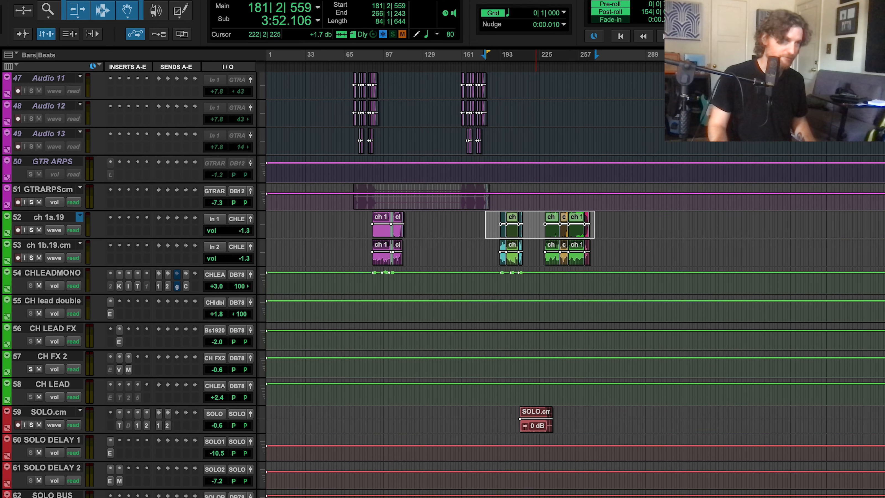
Point out the CHLEADMONO and CH LEAD FX tracks and inspect the EchoBoy settings on CH lead double.
left_click(57, 273)
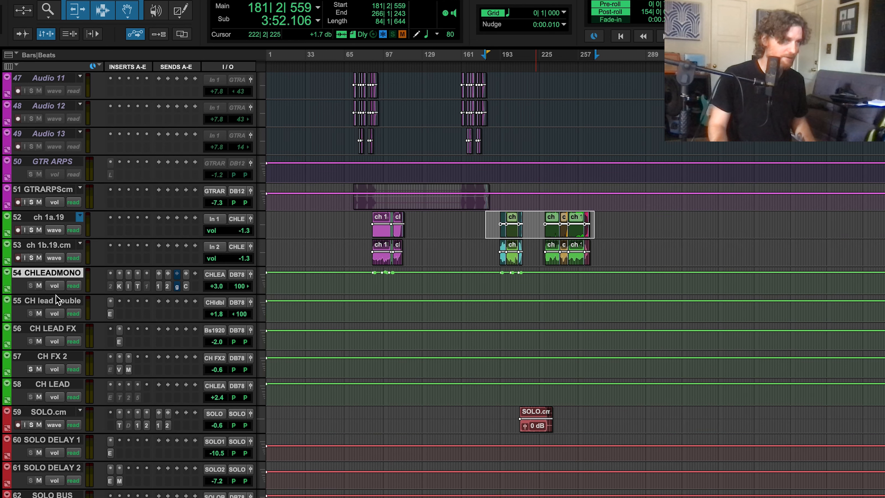
left_click(55, 320)
left_click(56, 329)
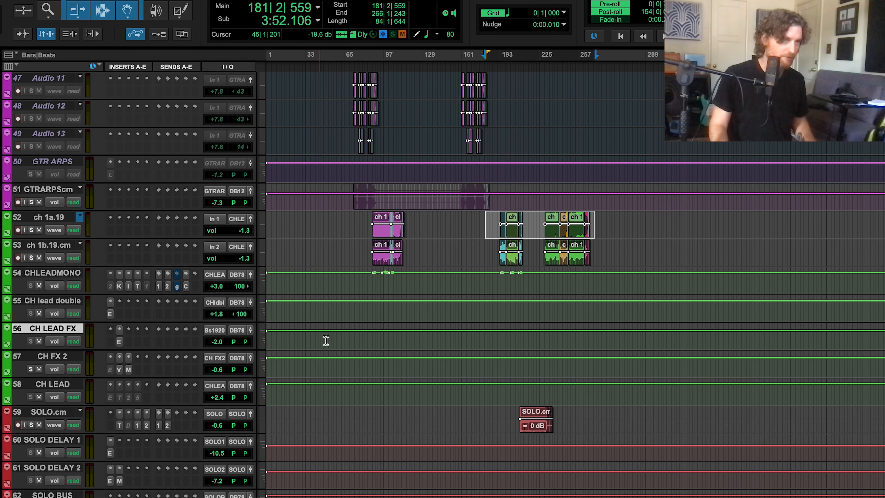
key("super+bracketright")
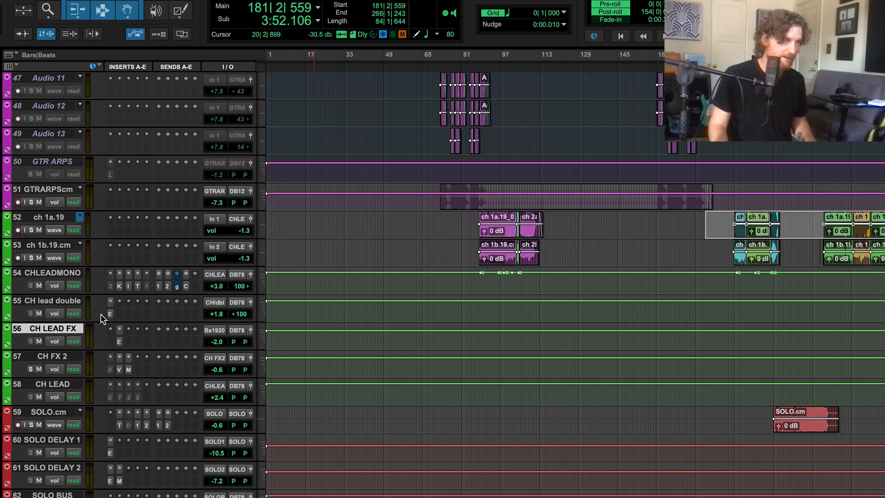
left_click(110, 313)
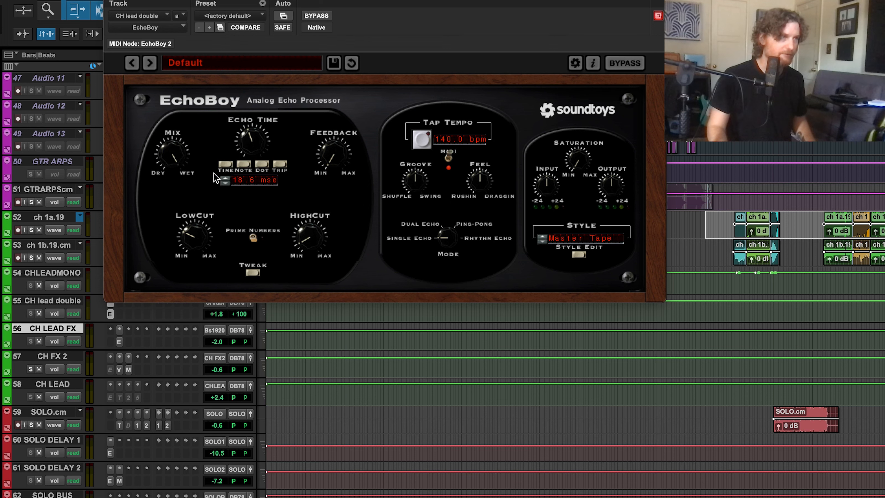
left_click(109, 0)
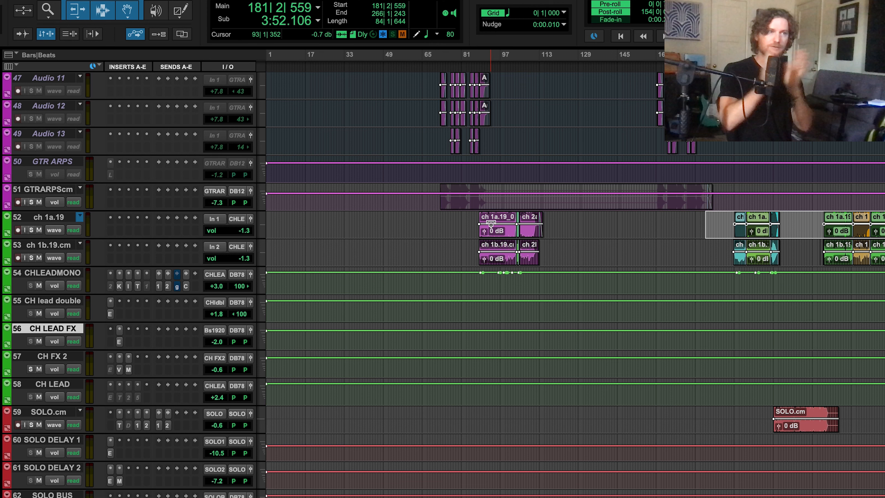
Play ch 1a.19 soloed from about bar 94 and compare it with CH LEAD FX muted and unmuted.
left_click(494, 72)
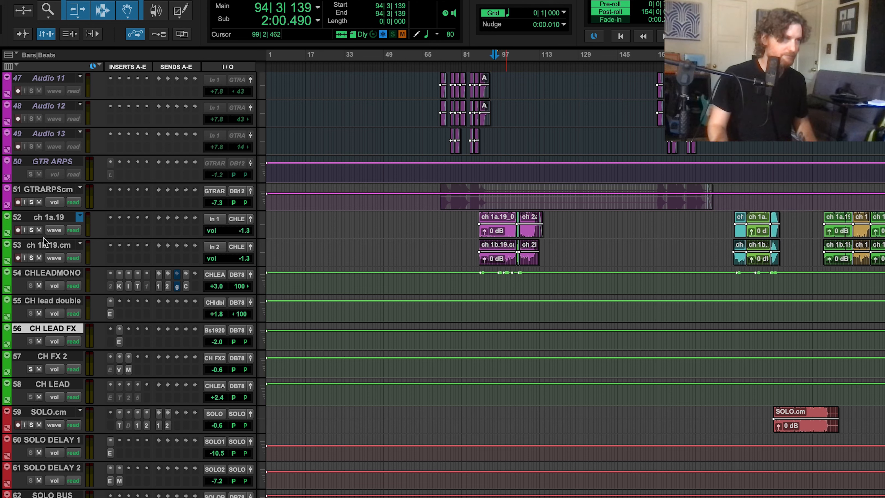
left_click(31, 230)
key("space")
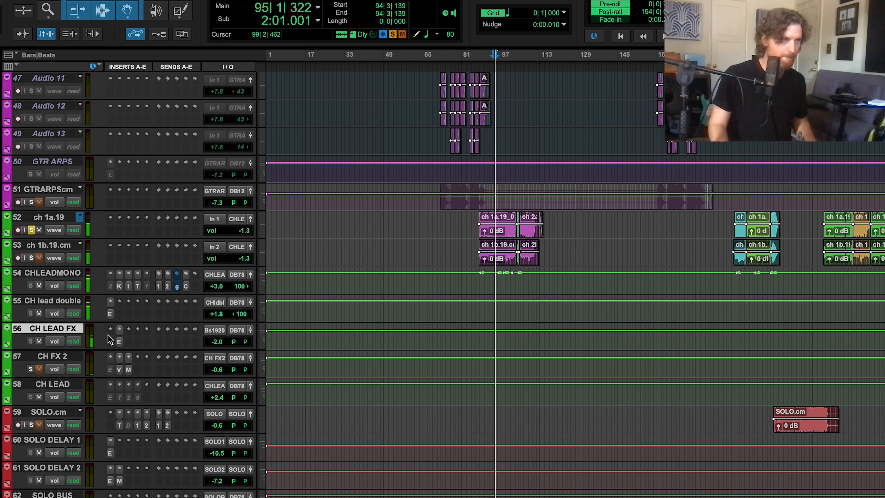
left_click(39, 341)
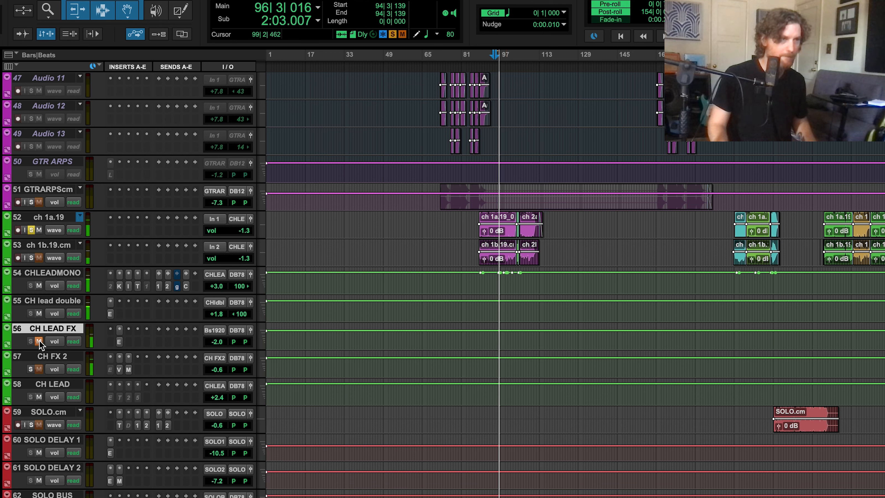
left_click(38, 341)
Compare the soloed ch 1a.19 with CH lead double muted and unmuted, stop playback, and clear the solo.
left_click(39, 314)
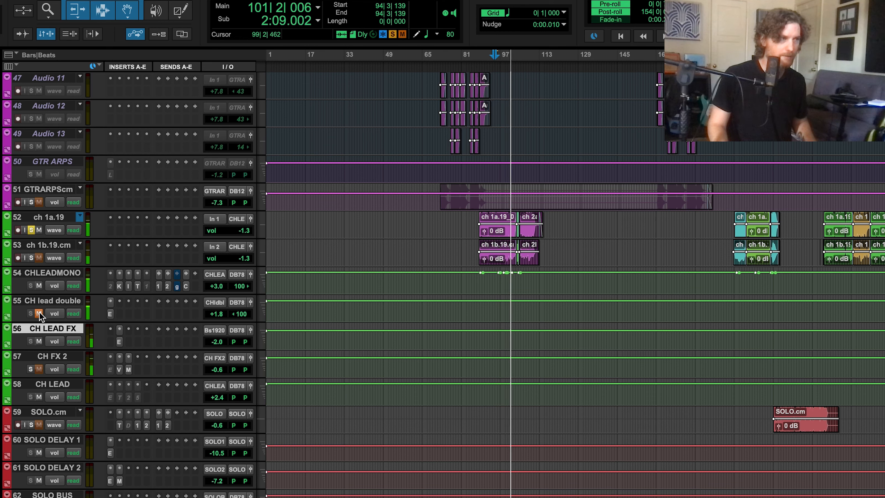
key("space")
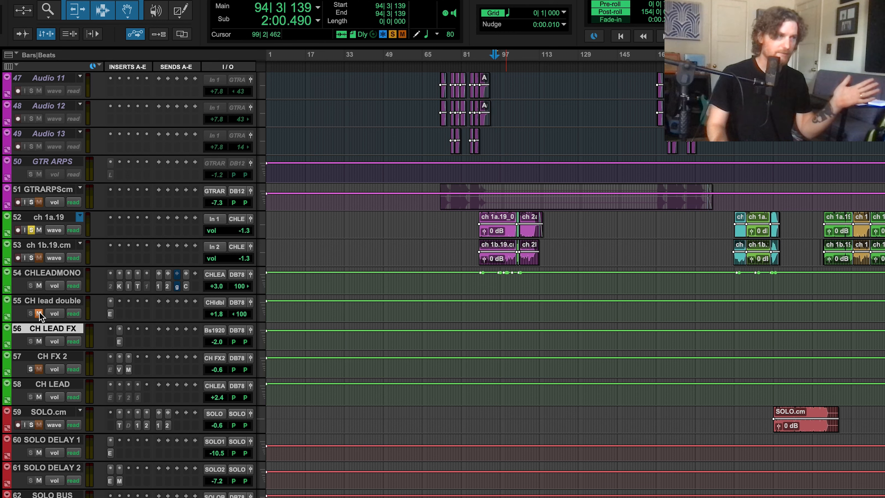
left_click(39, 314)
key("space")
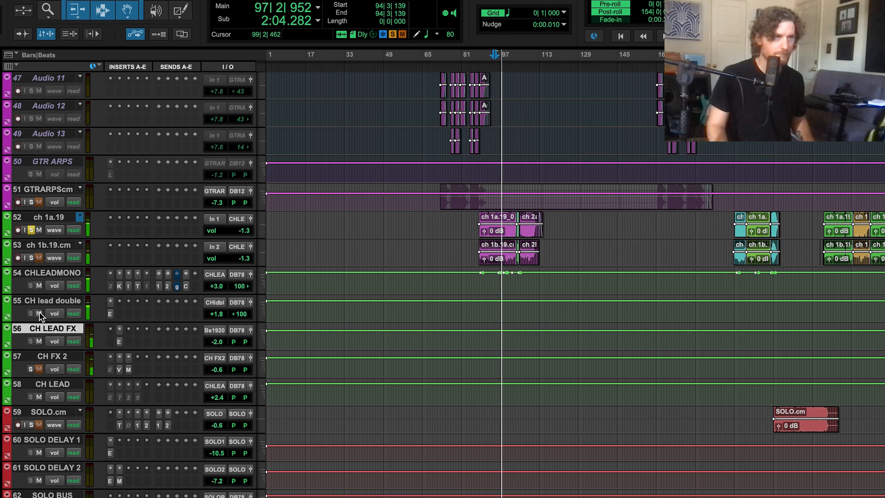
key("space")
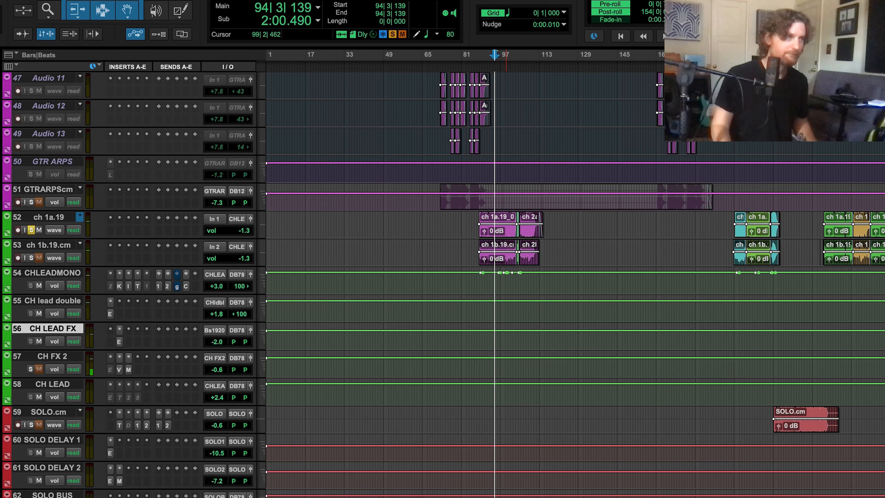
left_click(32, 230)
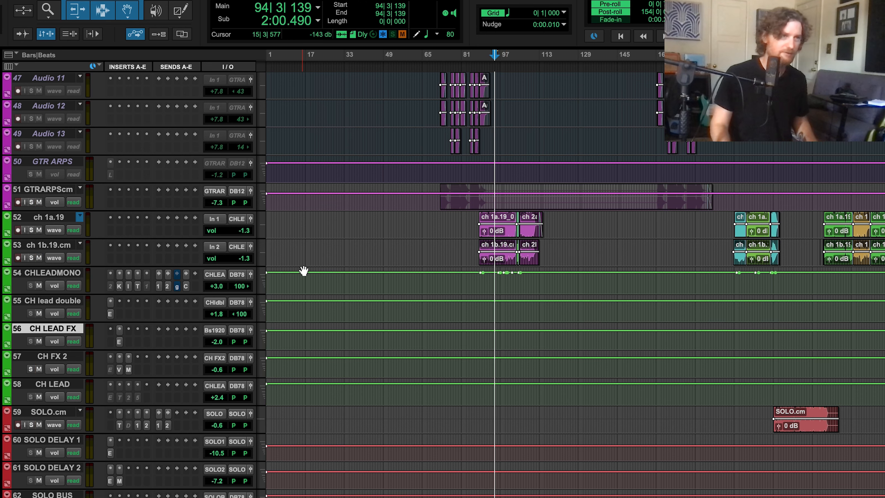
Examine the Decapitator and EchoBoy settings in the Effect Rack on CH LEAD FX and close the plug-in.
scroll(394, 254, "down", 1)
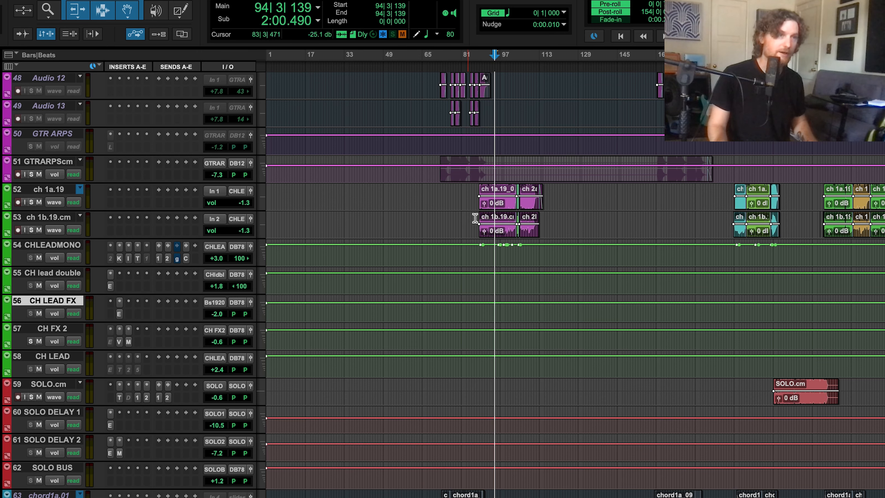
scroll(474, 225, "down", 1)
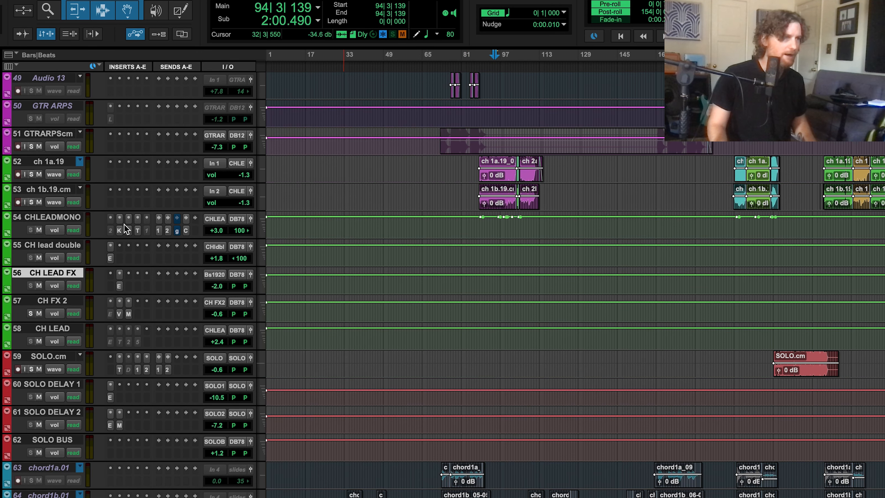
left_click(119, 287)
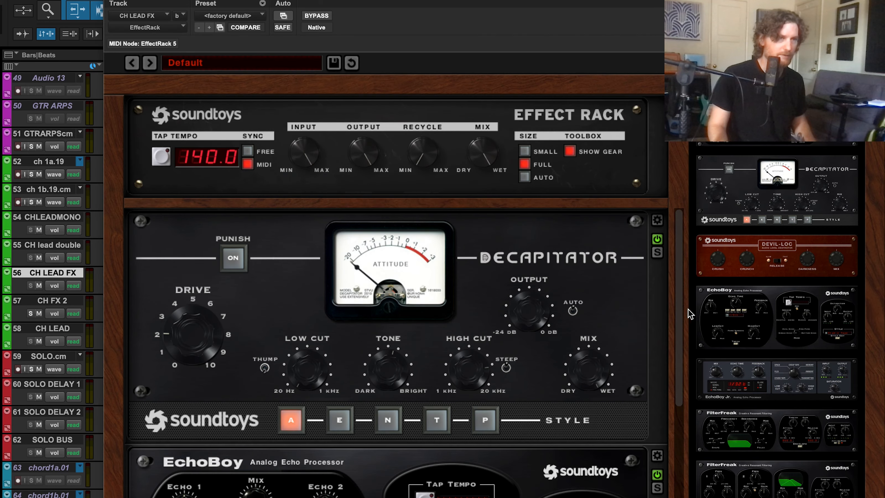
left_click_drag(679, 297, 678, 296)
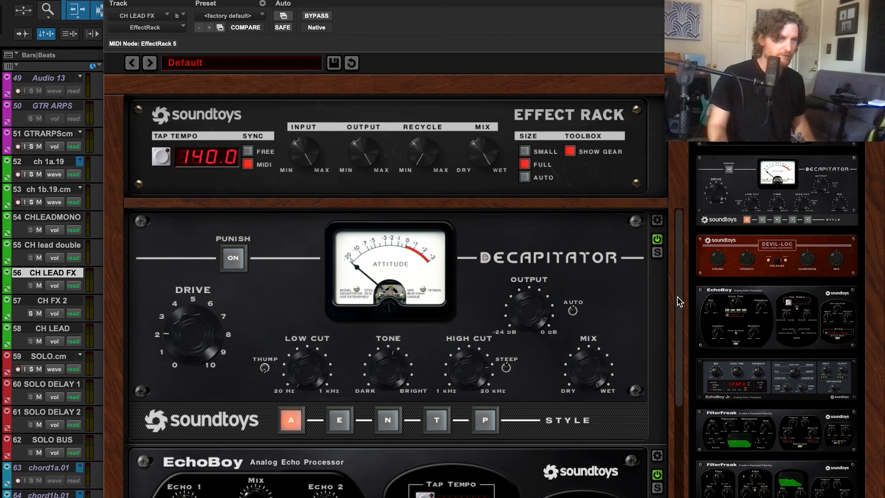
left_click_drag(679, 346, 679, 450)
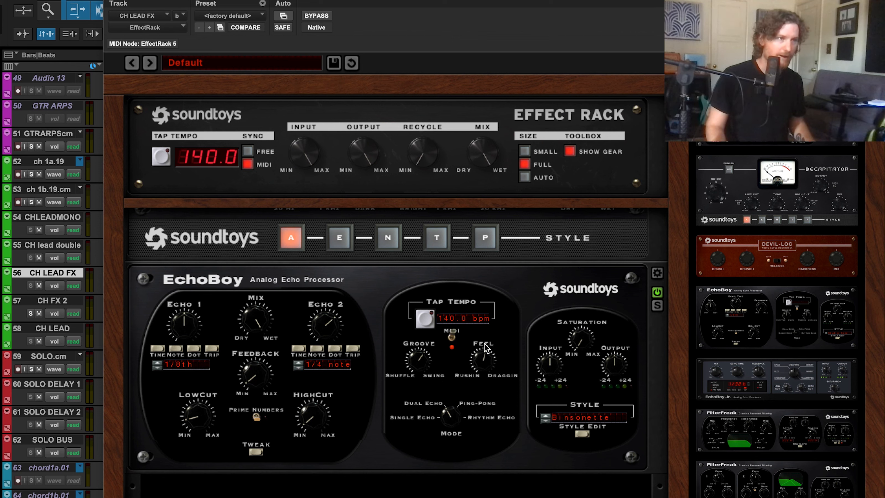
left_click(111, 0)
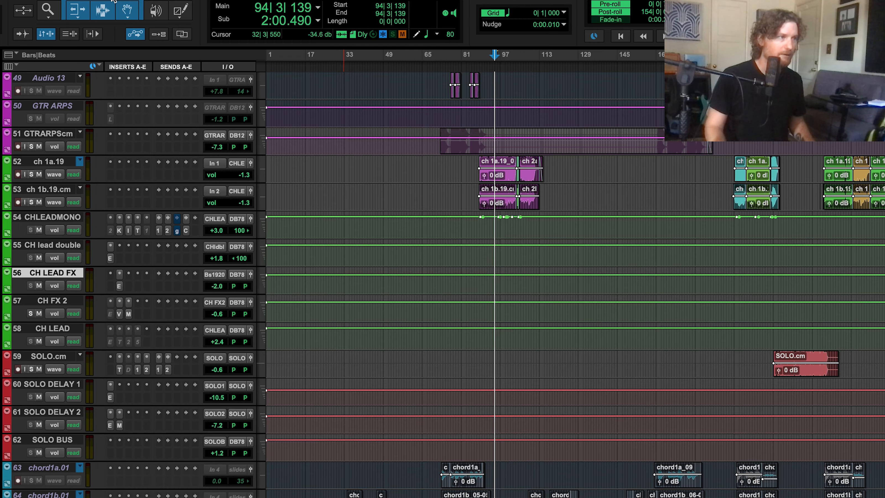
Examine the ValhallaSupermassive settings on CH FX 2 and move the plug-in window clear of the track controls.
left_click(119, 315)
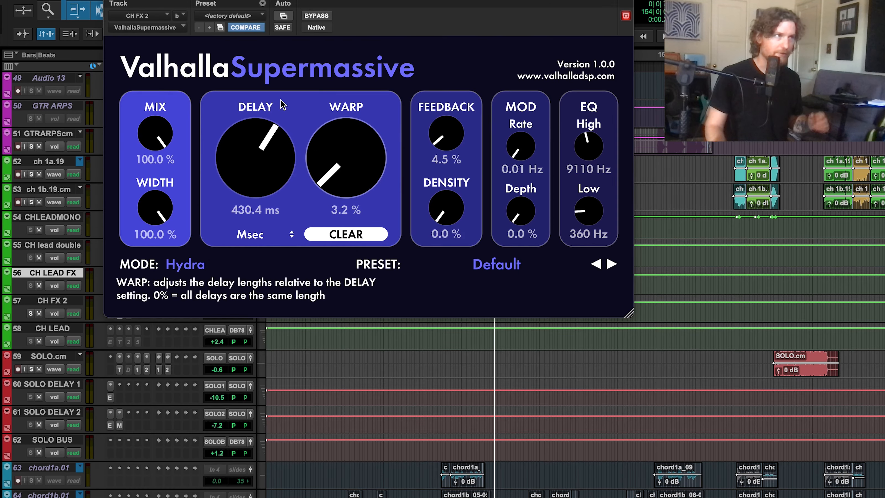
left_click(111, 0)
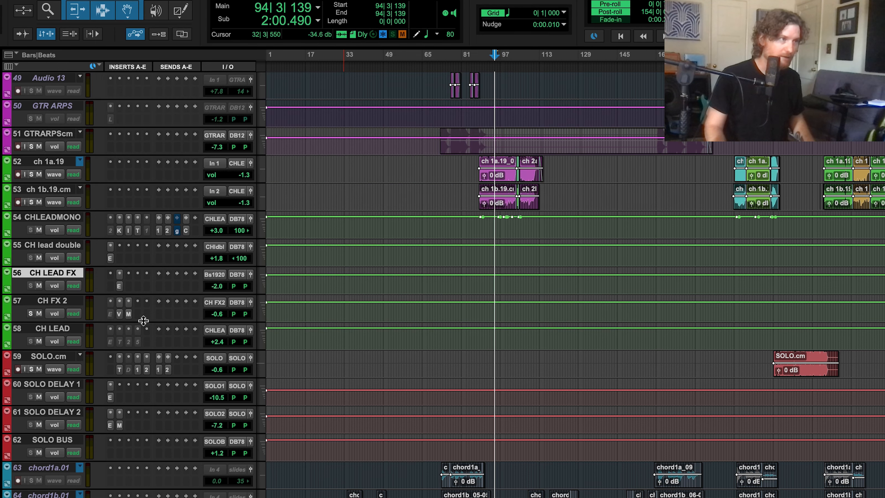
left_click(119, 314)
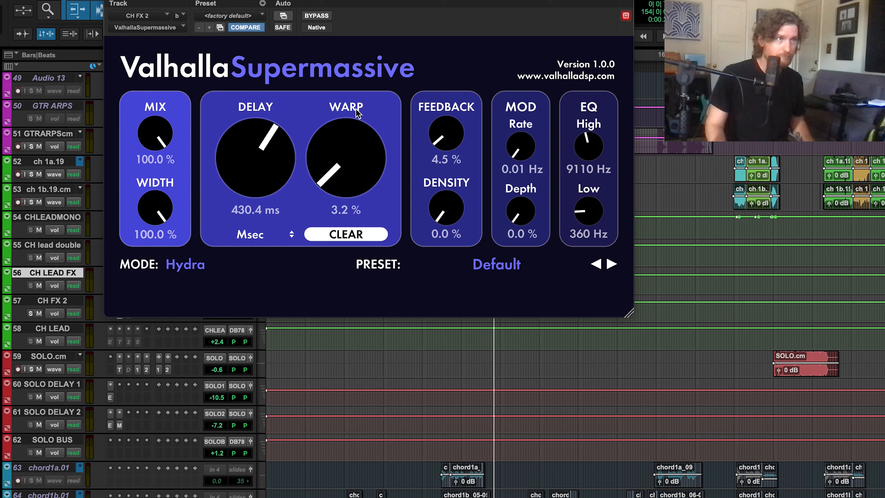
left_click_drag(349, 4, 767, 74)
Solo ch 1a.19 and ch 1b.19.cm during playback, raise CH LEAD FX to +12.0 dB, and stop playback.
left_click(31, 175)
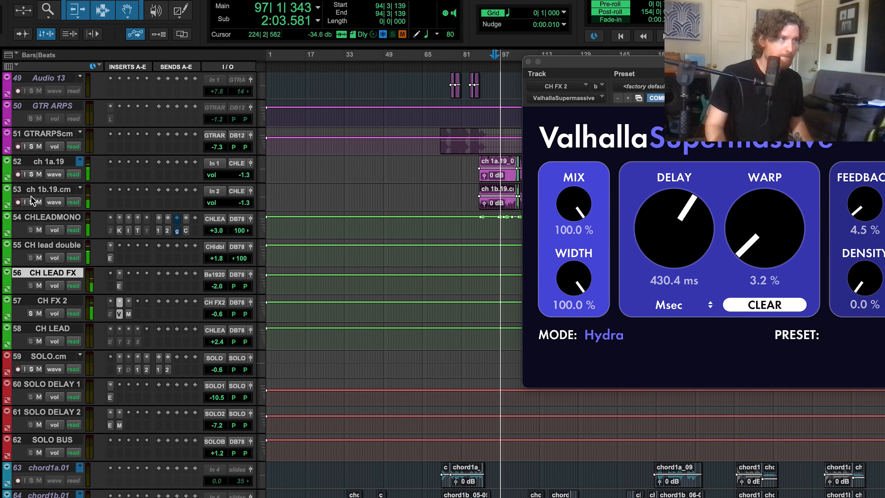
left_click(31, 202)
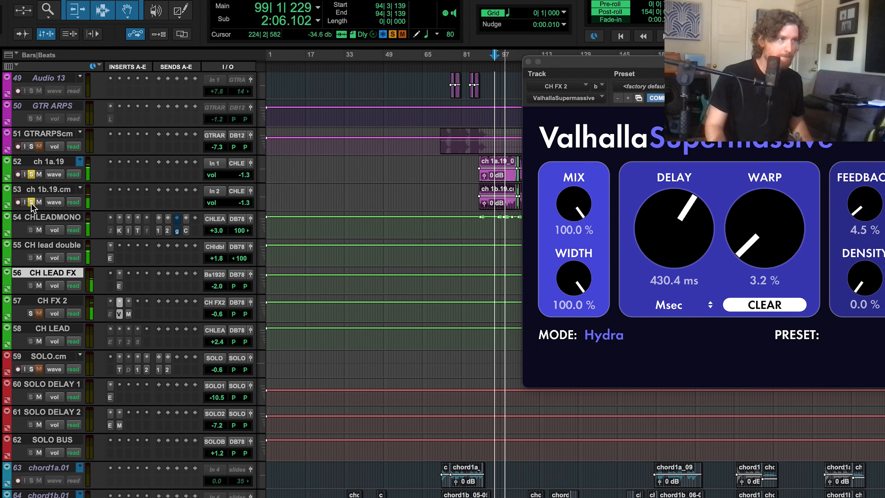
left_click_drag(218, 285, 218, 272)
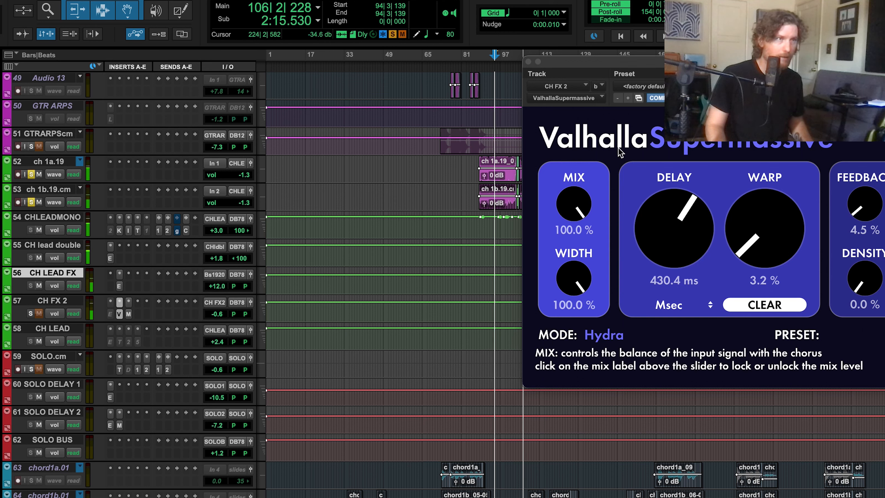
key("space")
left_click_drag(628, 69, 580, 167)
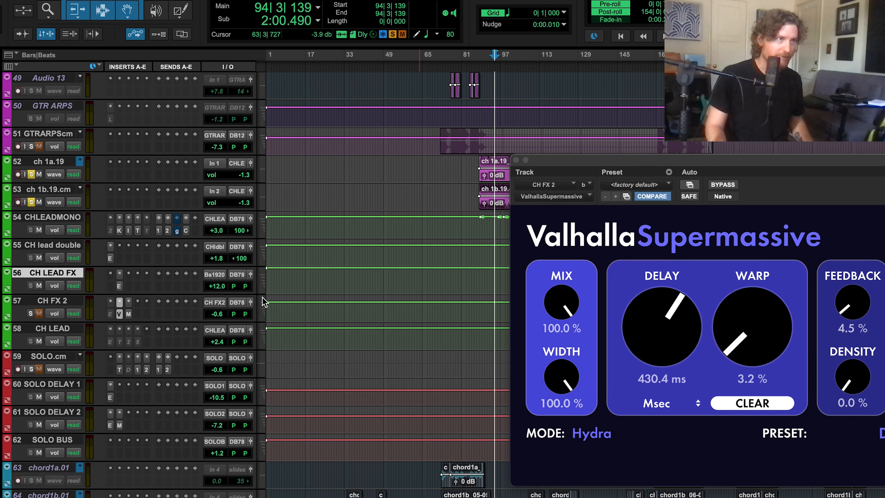
Play the soloed chorus leads from about bar 90 to hear the boosted CH LEAD FX, and stop playback.
left_click(484, 57)
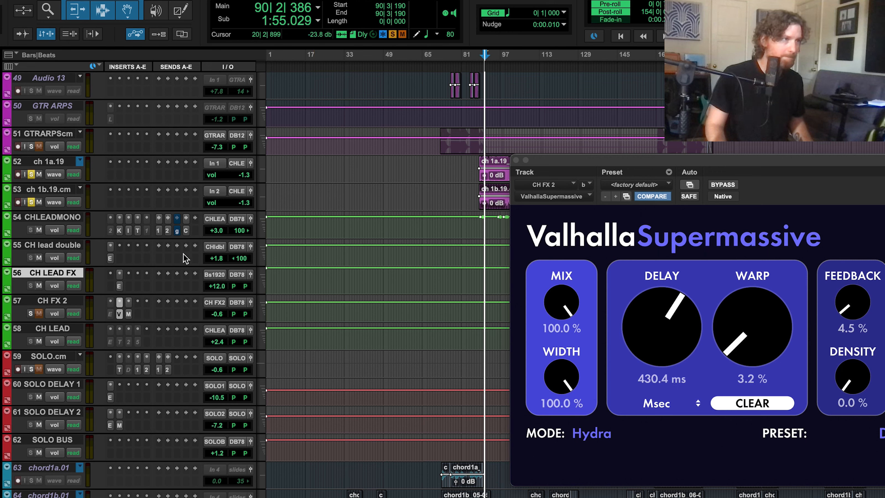
left_click(219, 285)
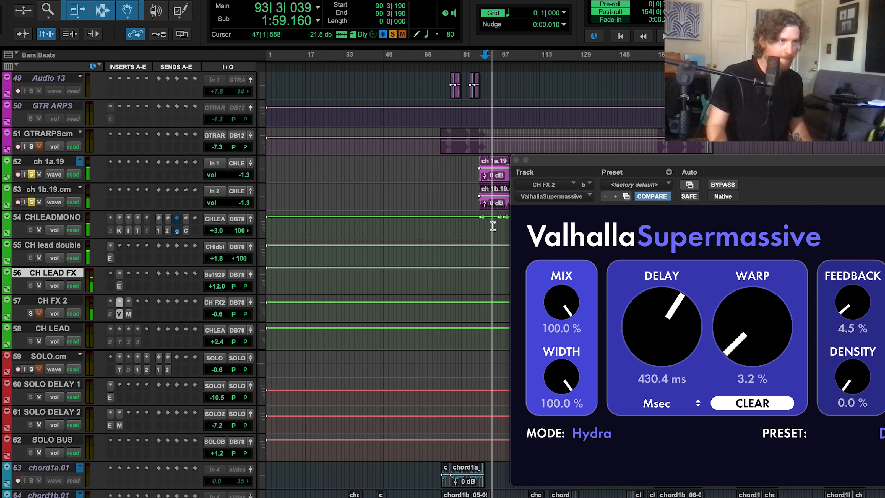
left_click_drag(593, 164, 551, 132)
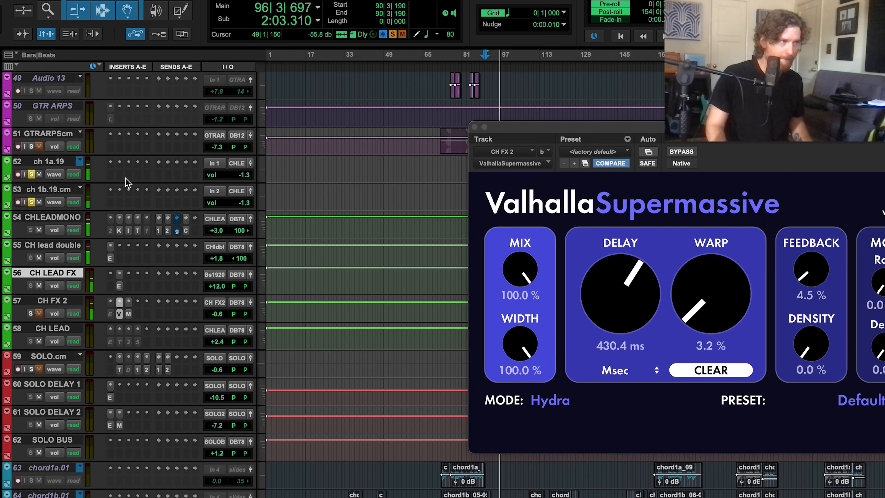
key("space")
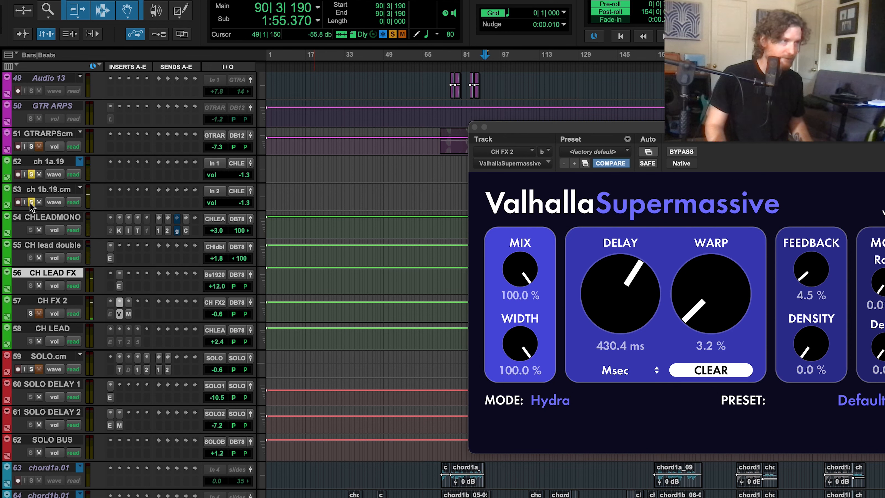
Undo the CH LEAD FX volume boost, clear both chorus lead solos, and close ValhallaSupermassive.
key("super+z")
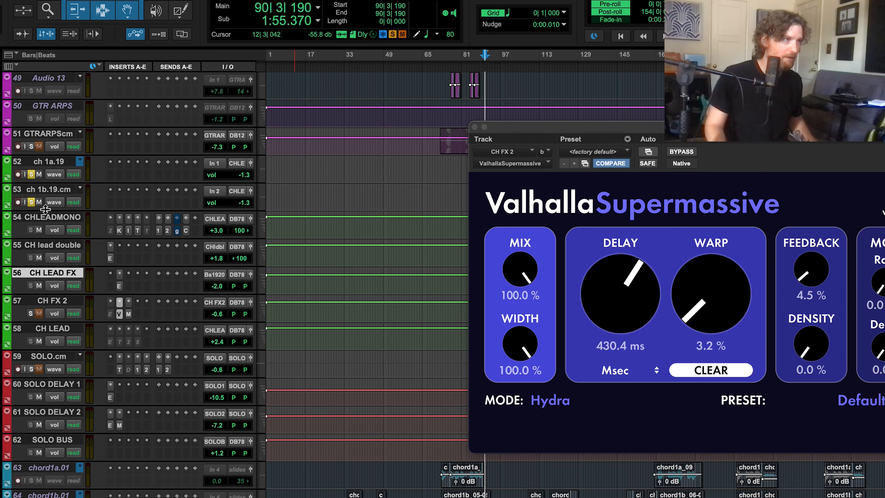
left_click(31, 202)
left_click(31, 174)
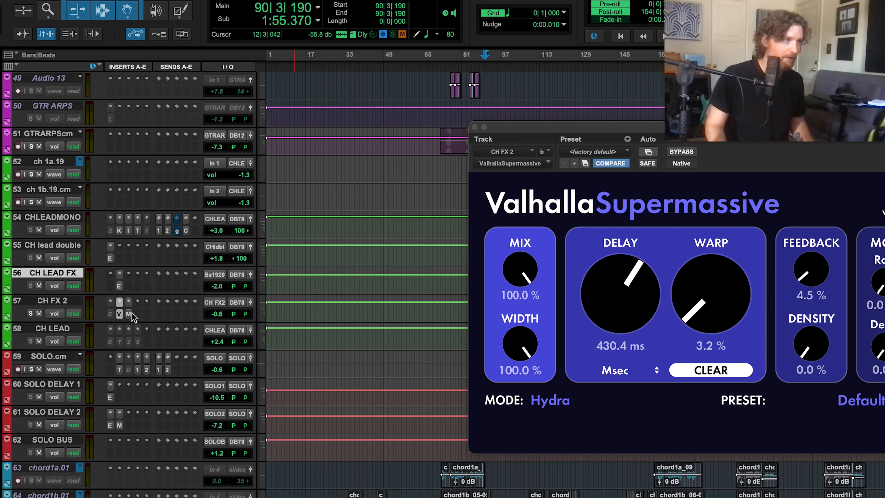
left_click(119, 314)
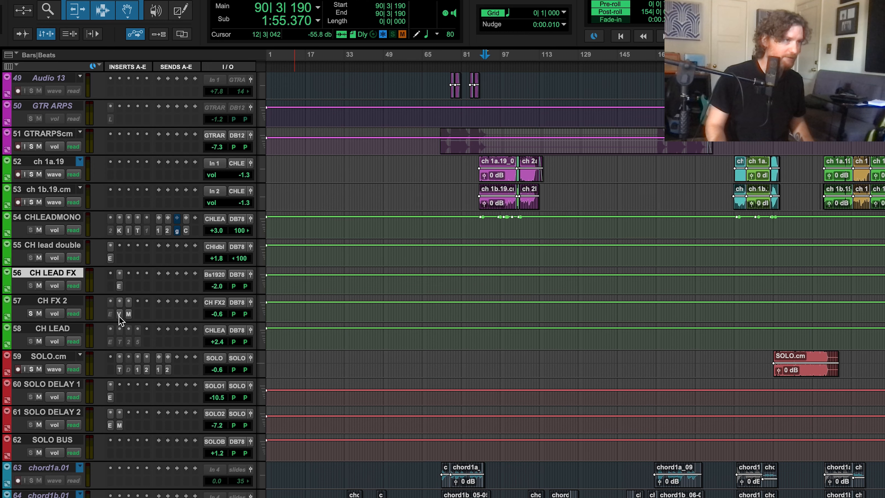
Enlarge the CH LEAD track, inspect its inserts and inactive Time Adjuster, then shrink the track and close the plug-in.
left_click(57, 328)
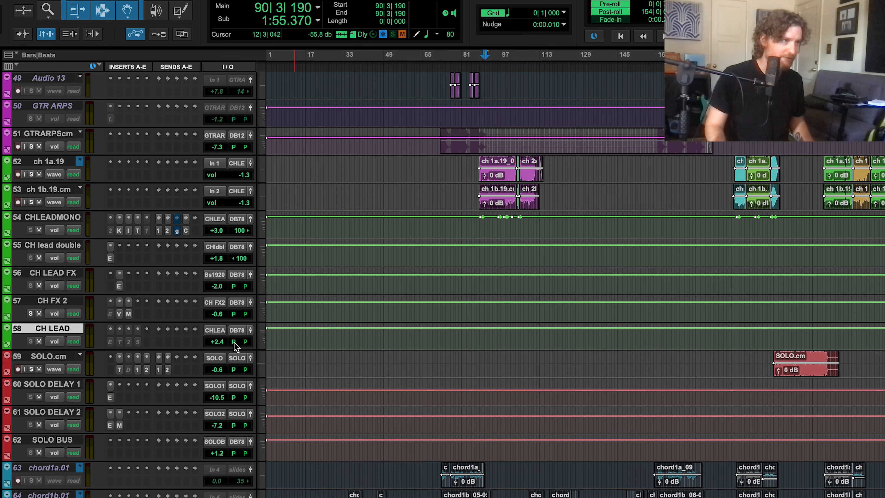
left_click_drag(78, 369, 80, 419)
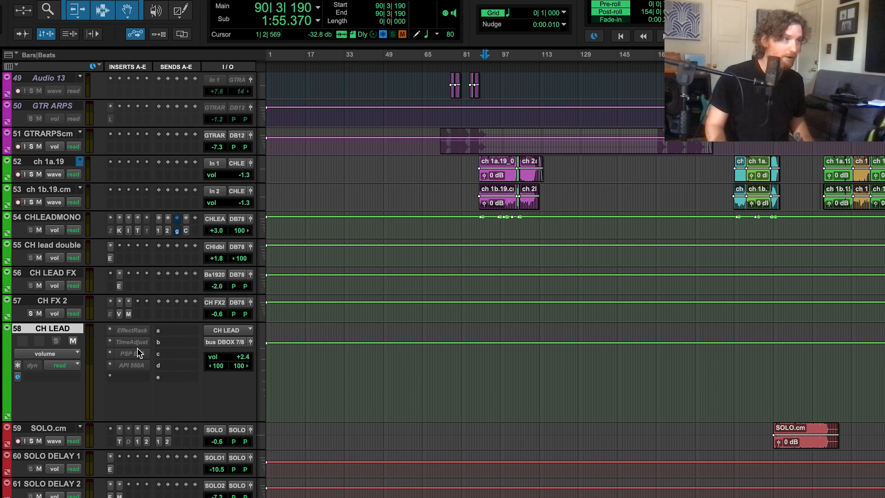
left_click(126, 343)
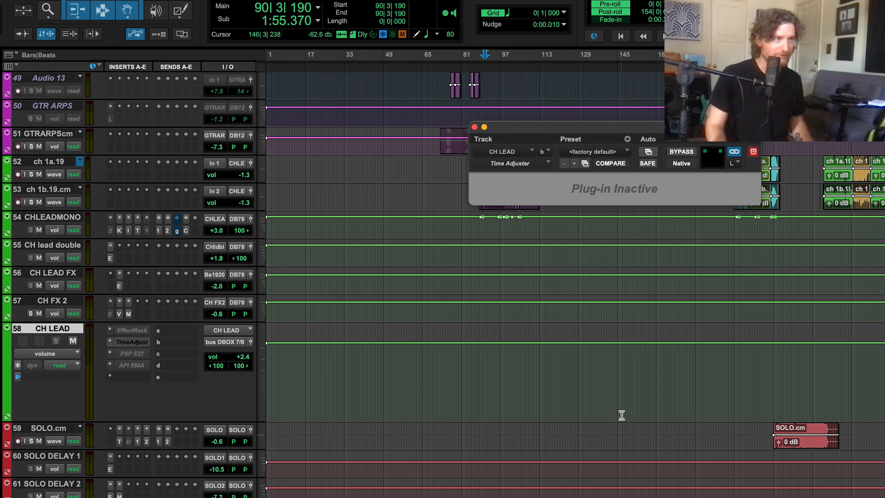
left_click_drag(522, 132, 515, 128)
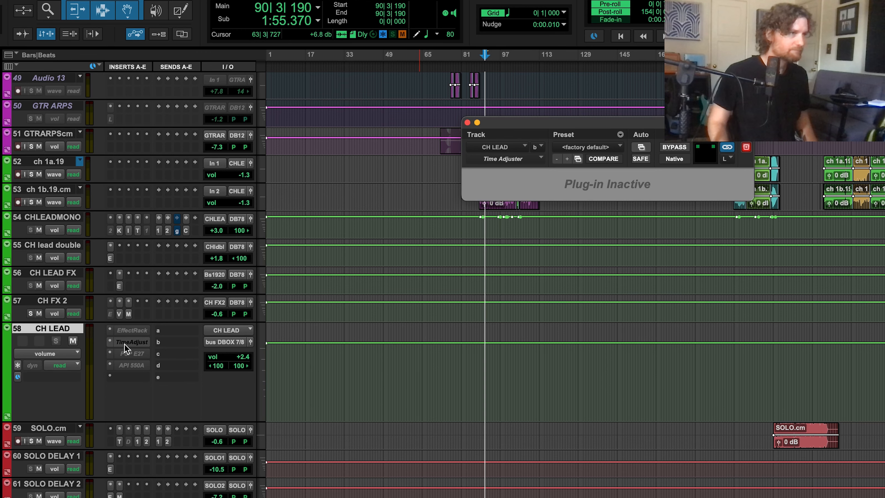
left_click_drag(52, 421, 52, 360)
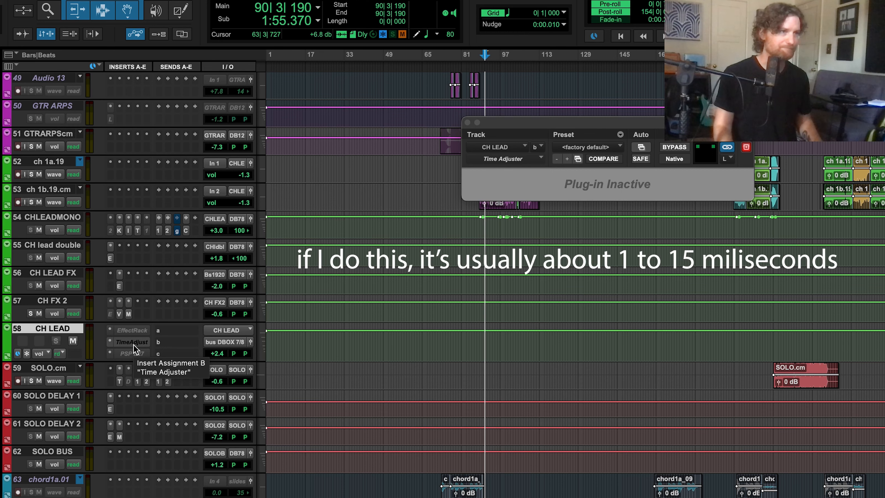
scroll(514, 343, "down", 3)
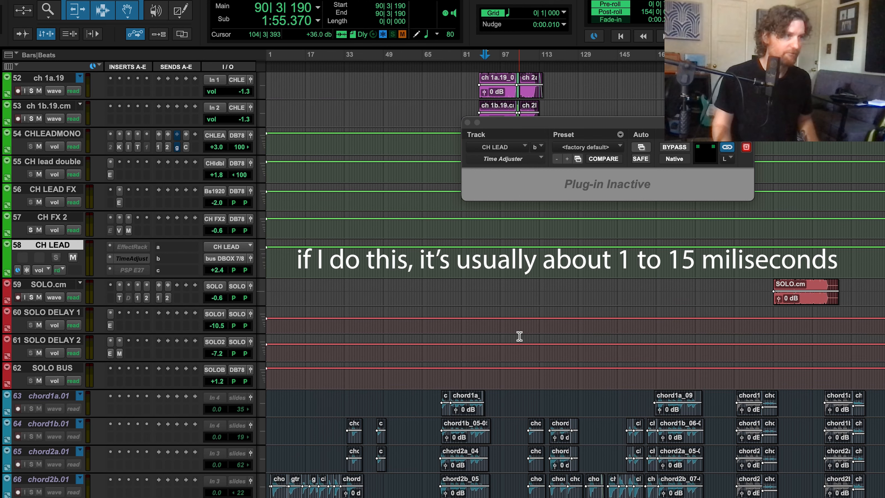
scroll(519, 335, "down", 1)
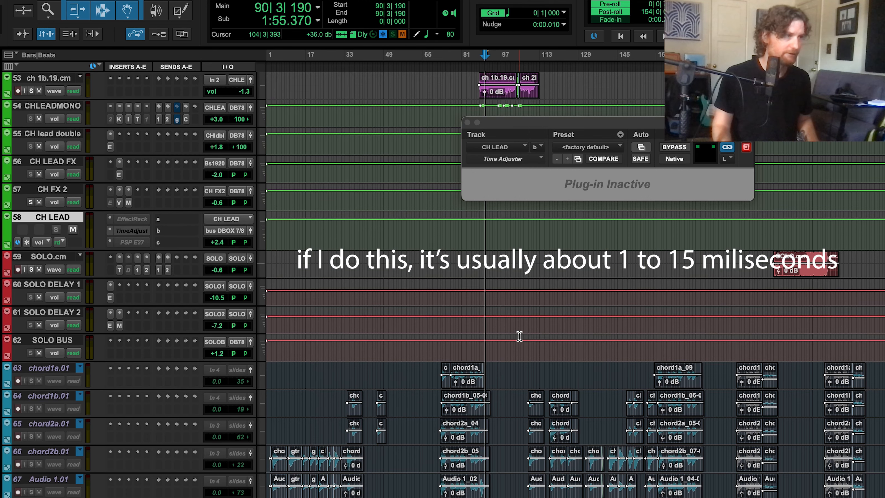
left_click(467, 122)
Enlarge the SOLO.cm track and place the playback cursor at the start of its clip, around bar 208.
scroll(540, 239, "down", 1)
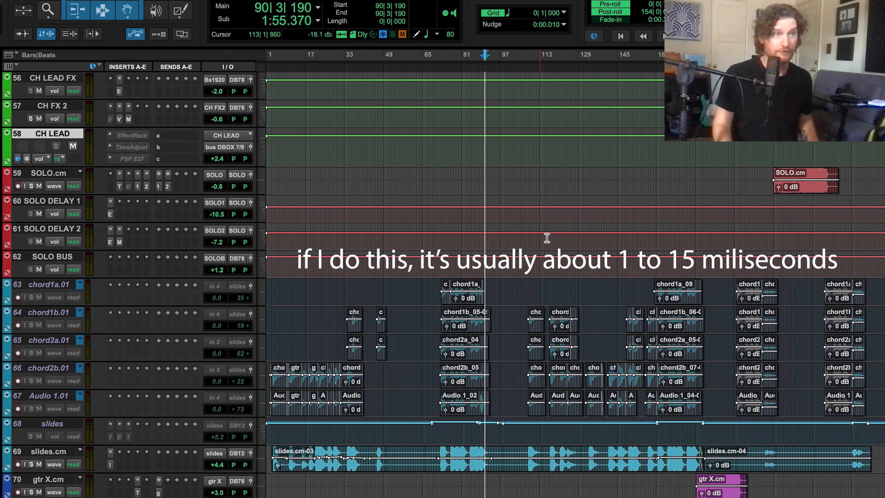
left_click(781, 177)
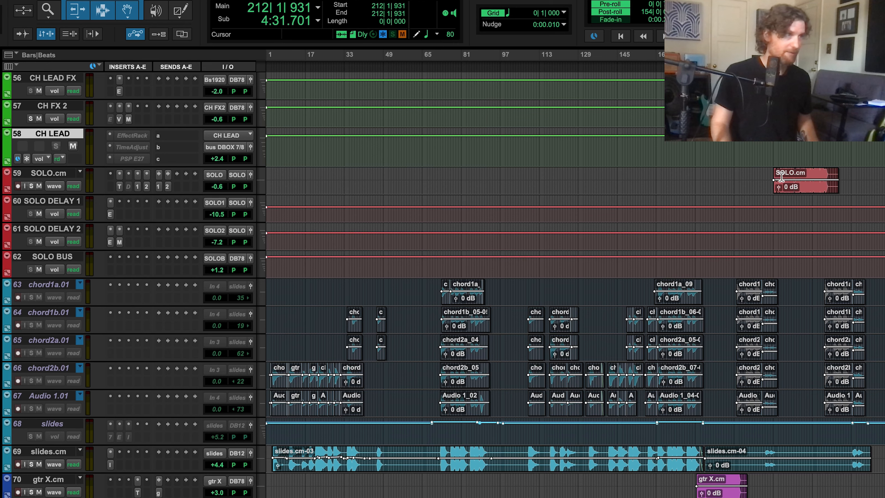
left_click_drag(75, 264, 75, 278)
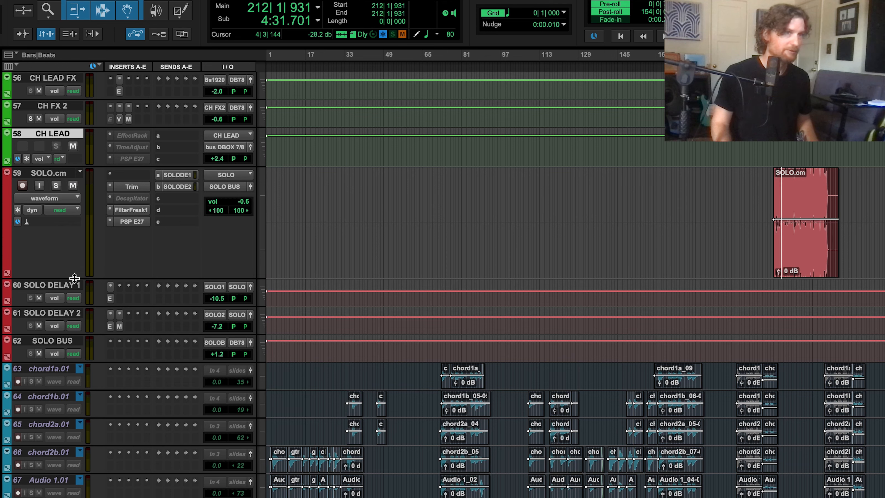
left_click(773, 188)
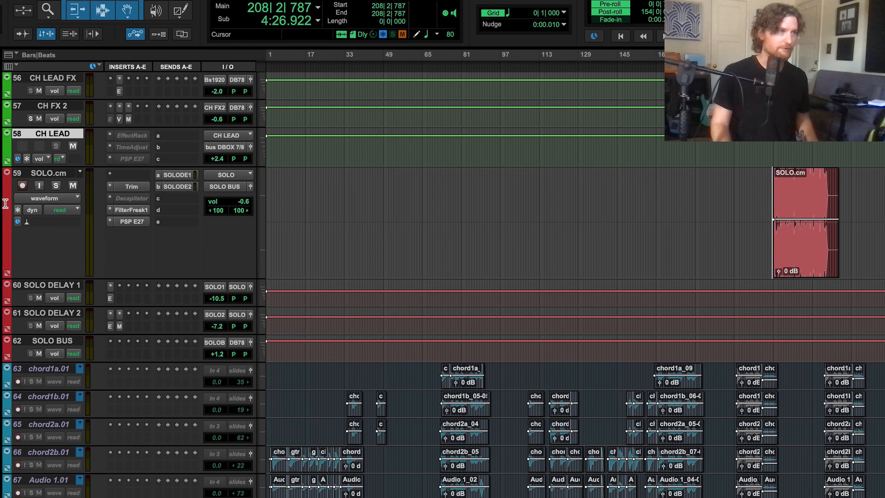
Play SOLO.cm soloed from the clip's start and magnify the timeline around the clip.
key("space")
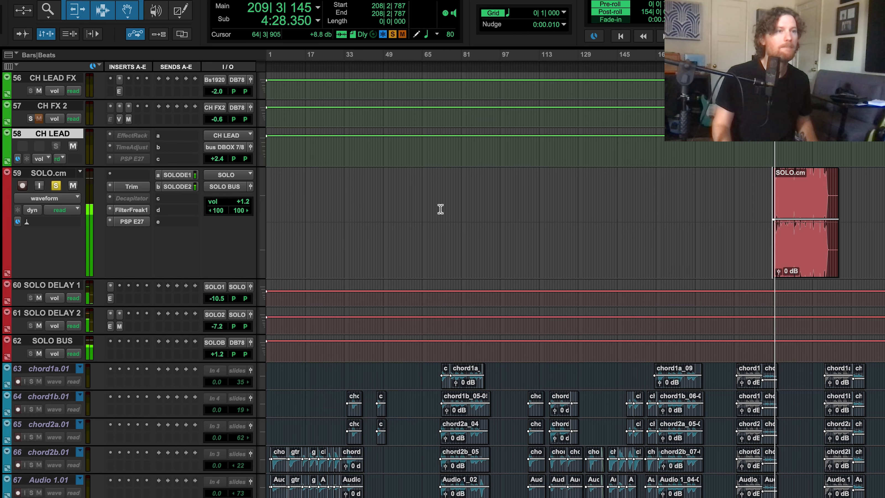
key("t")
key("t")
scroll(462, 208, "right", 3)
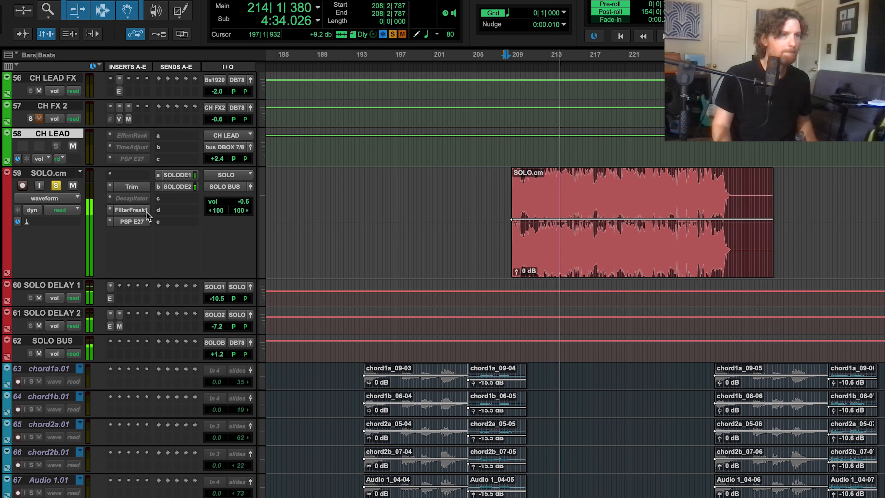
Open FilterFreak1 on SOLO.cm during playback, listen with its window moved clear of the track controls, and stop playback.
left_click(131, 210)
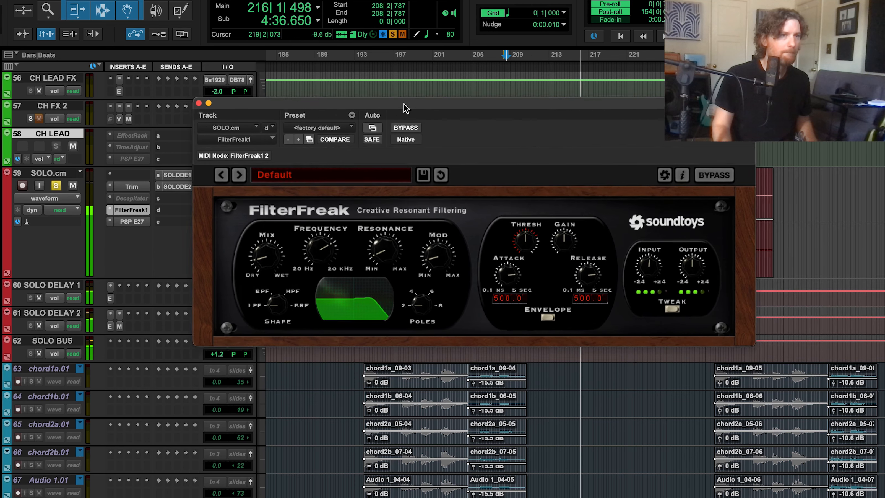
left_click_drag(403, 105, 335, 155)
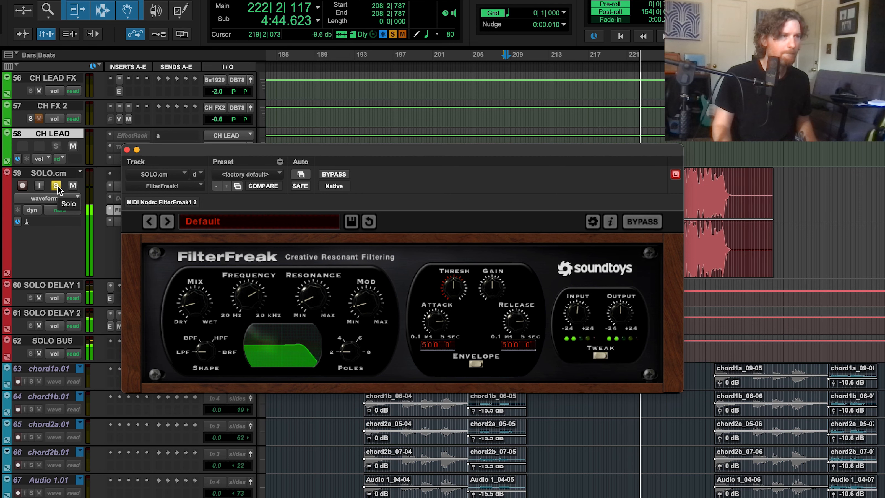
left_click_drag(227, 155, 363, 135)
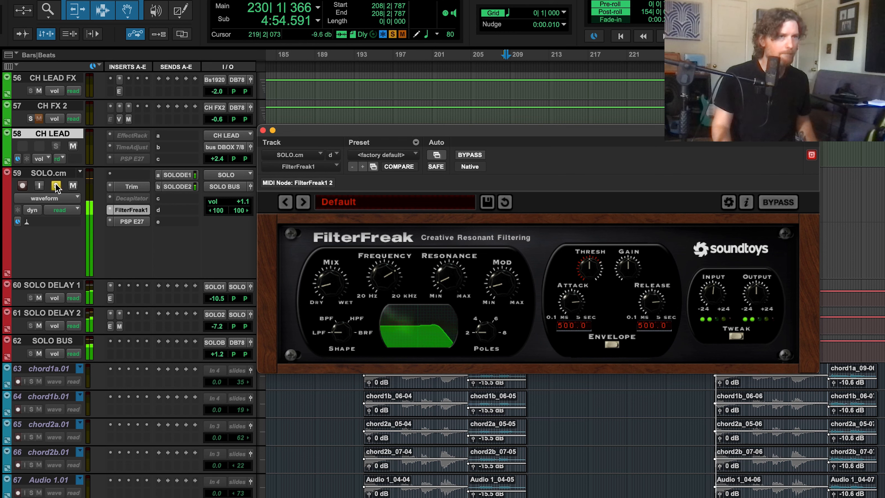
key("space")
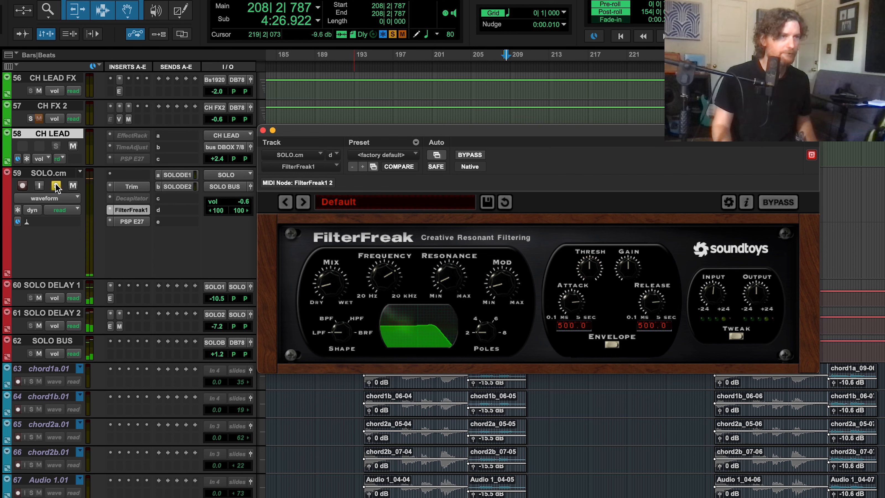
Compare soloed SOLO.cm playback with FilterFreak1 bypassed and active, keeping the plug-in window clear of the transport area, and close the plug-in.
left_click_drag(388, 134, 385, 127)
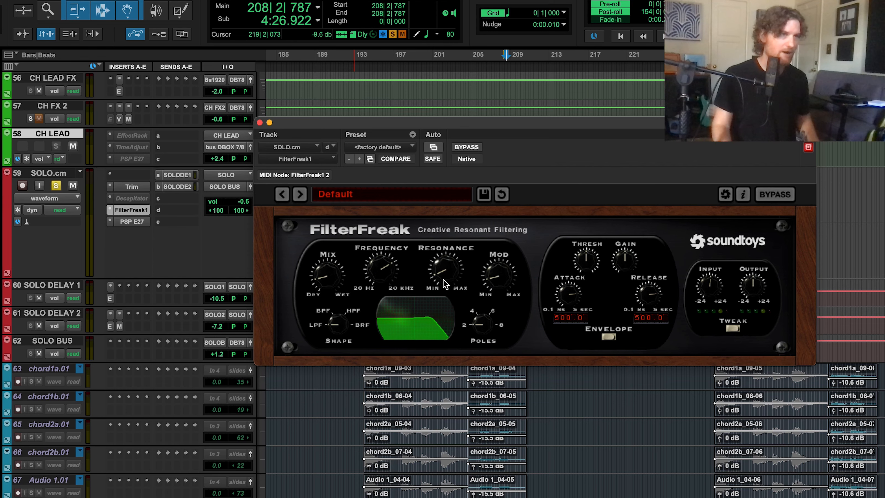
left_click_drag(437, 122, 437, 112)
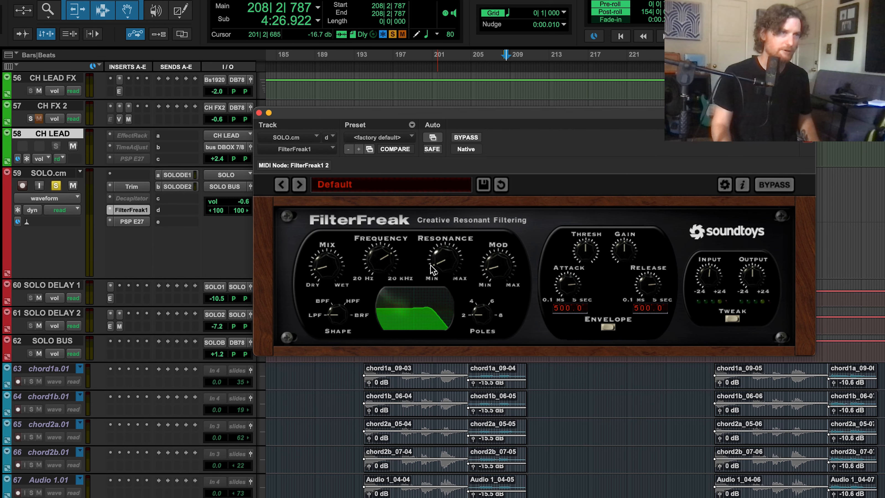
left_click_drag(451, 128, 451, 105)
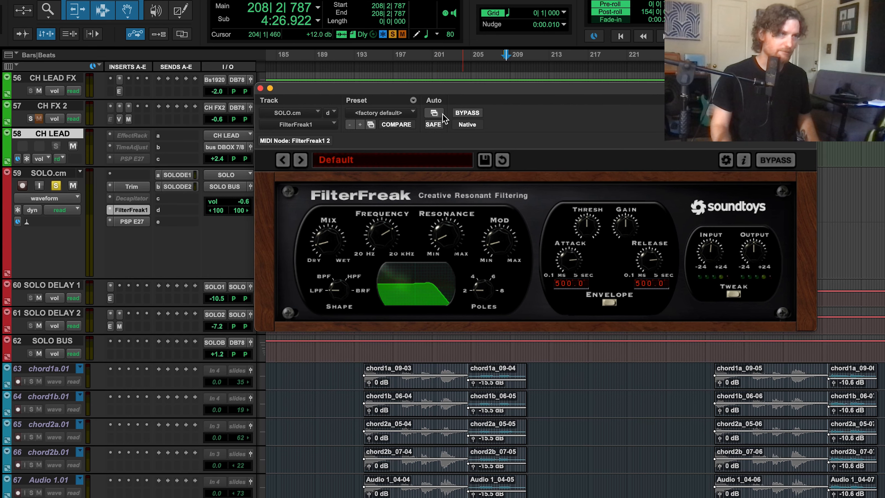
key("space")
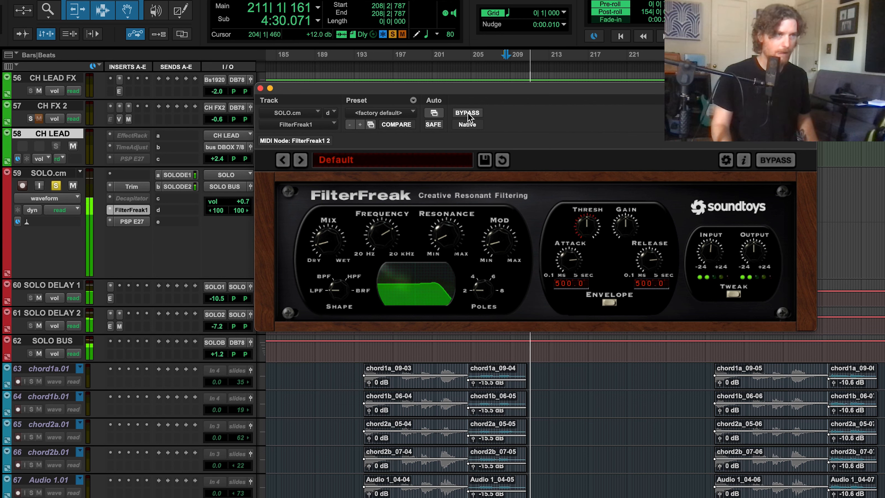
left_click(467, 113)
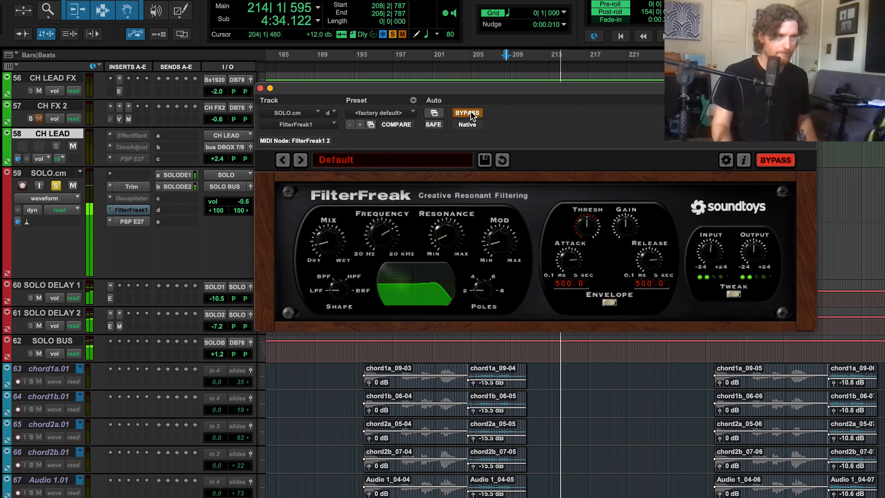
left_click(467, 113)
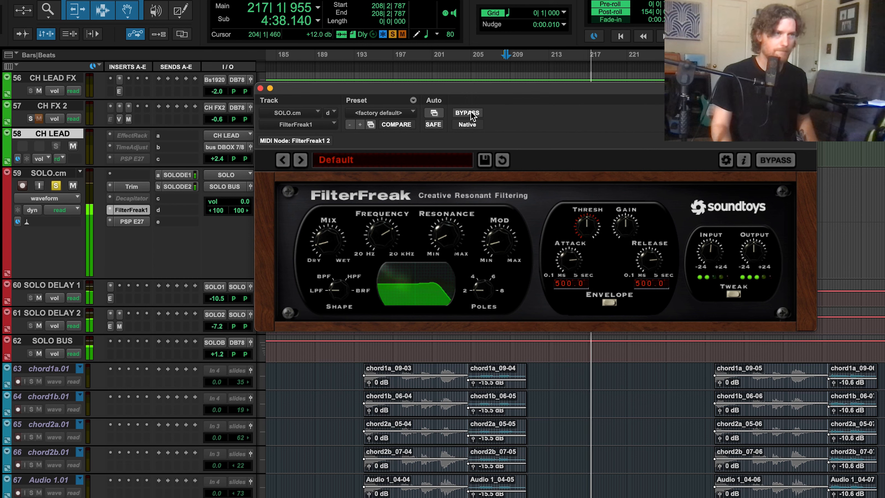
key("space")
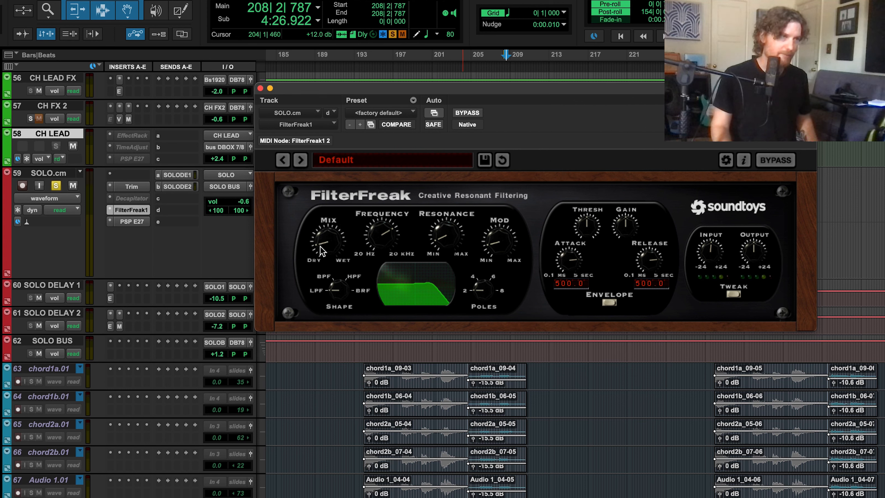
left_click(261, 88)
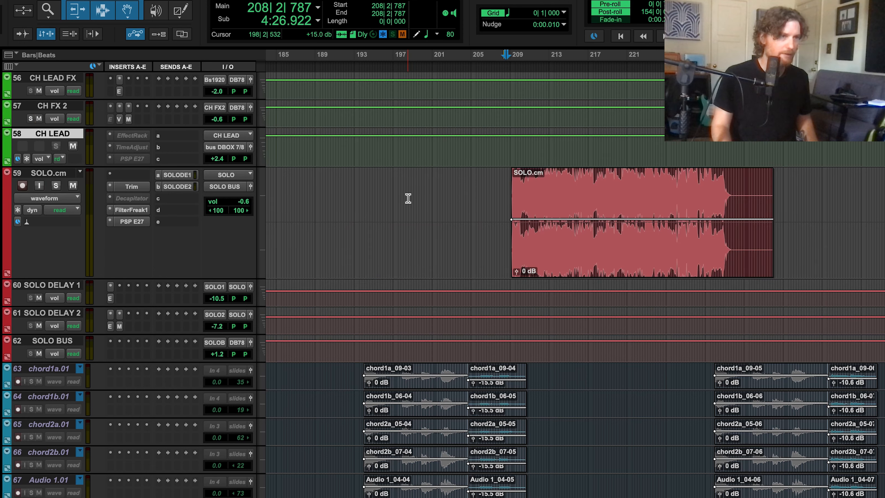
Locate the slides.cm track below the solo tracks and place the playback cursor on its clip around bar 108.
scroll(405, 198, "down", 3)
scroll(405, 198, "down", 5)
scroll(404, 197, "up", 4)
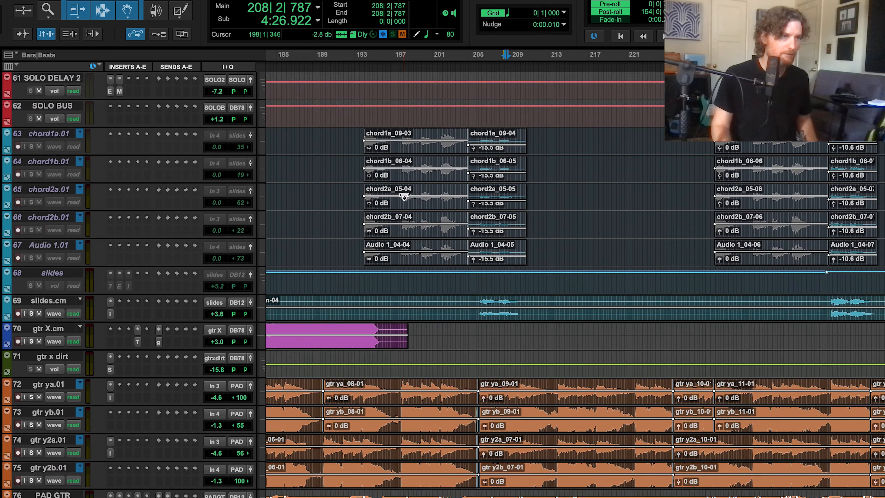
key("r")
key("r")
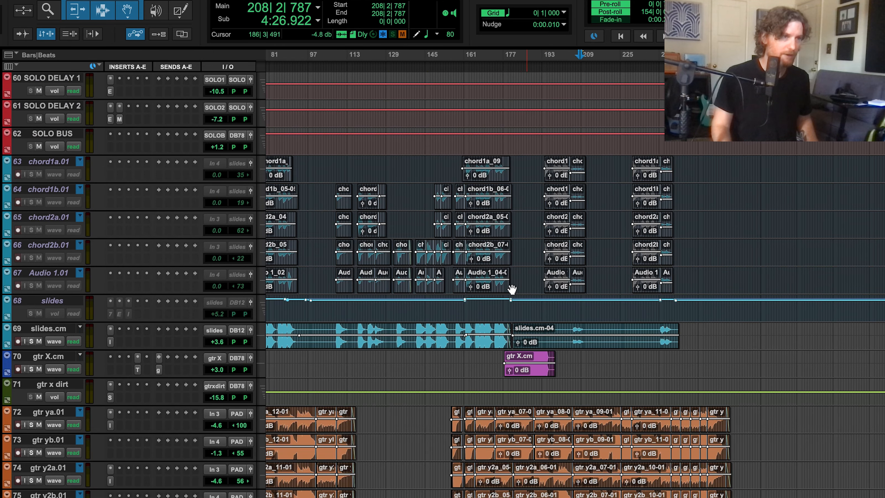
left_click(420, 330)
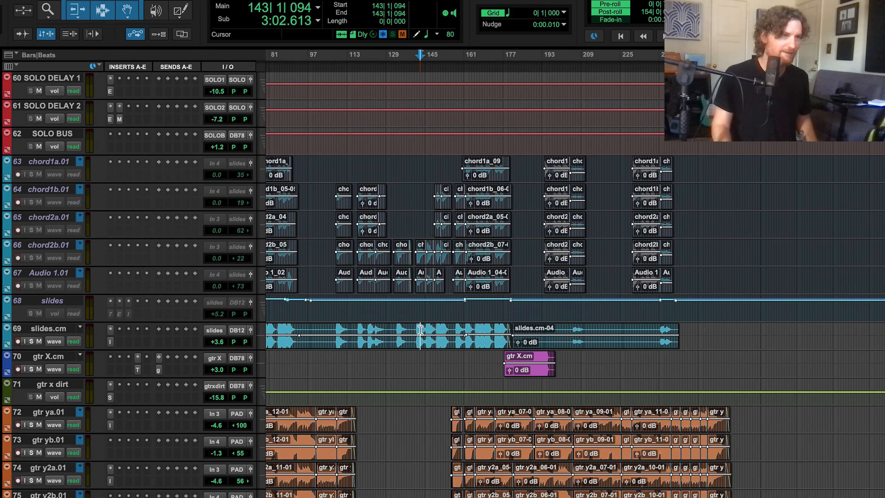
key("t")
left_click(437, 327)
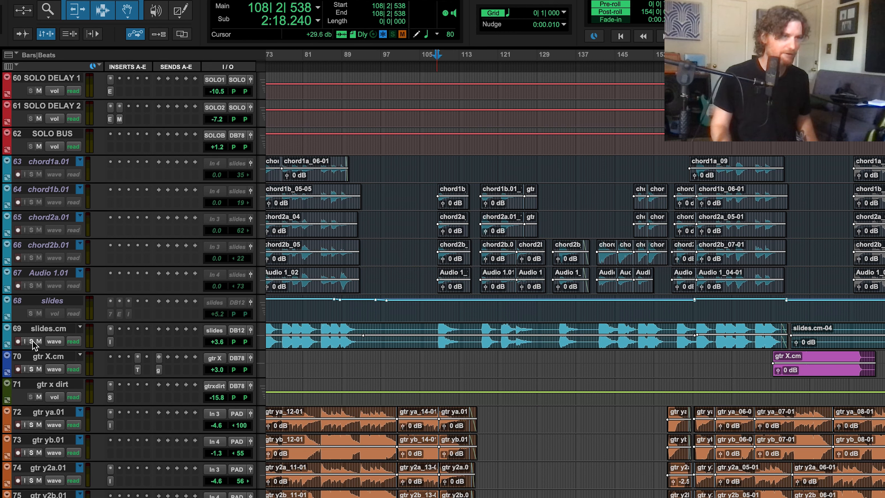
Play slides.cm soloed from bar 108 briefly while widening the timeline to show more of the song.
key("space")
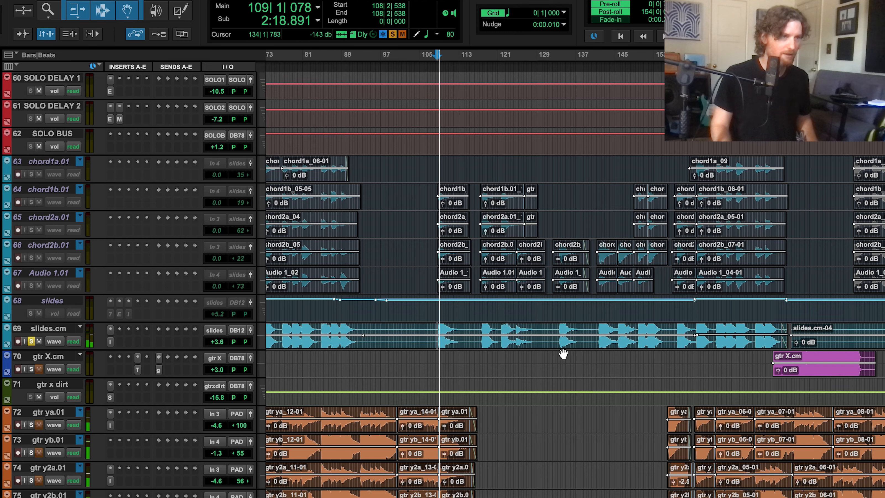
key("r")
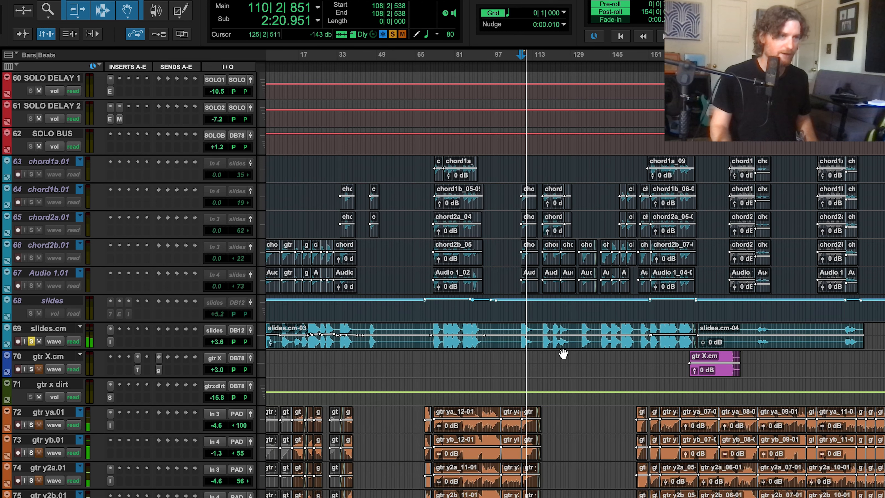
key("space")
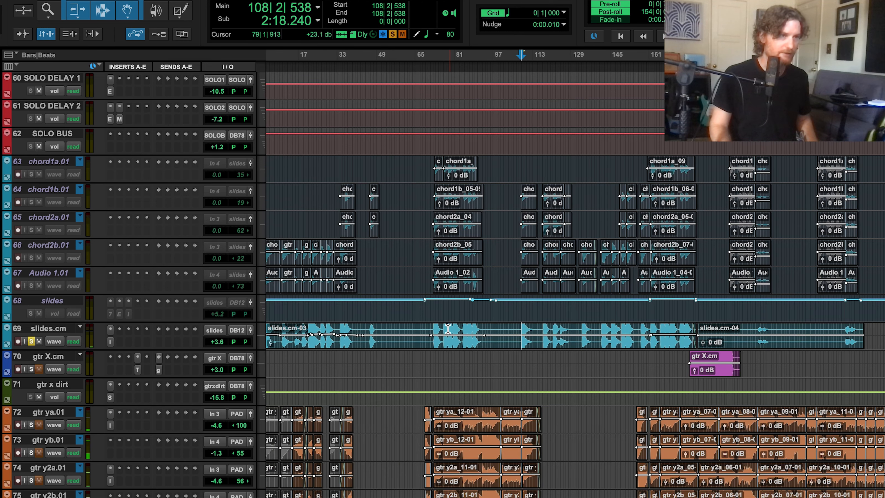
Audition slides.cm soloed from around bar 76 with the timeline magnified around that phrase.
left_click(443, 328)
key("t")
key("t")
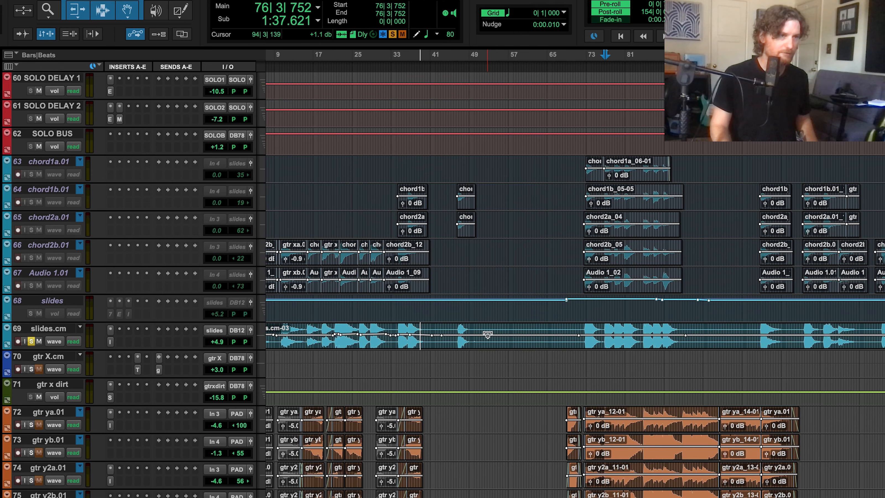
key("space")
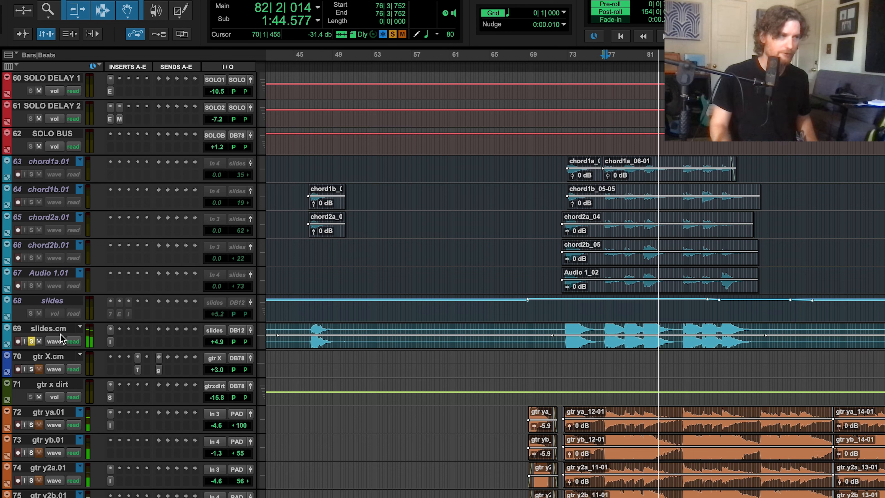
key("space")
Take slides.cm out of solo and play the same phrase from bar 76 within the full mix.
left_click(31, 341)
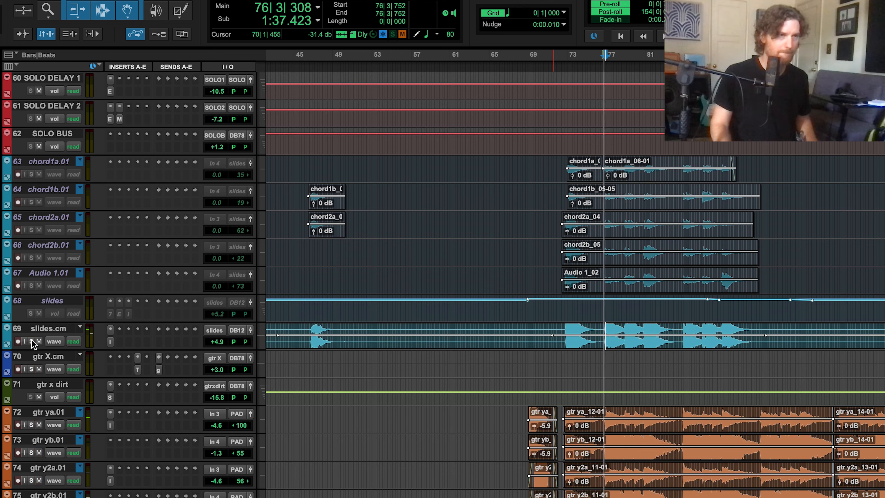
key("space")
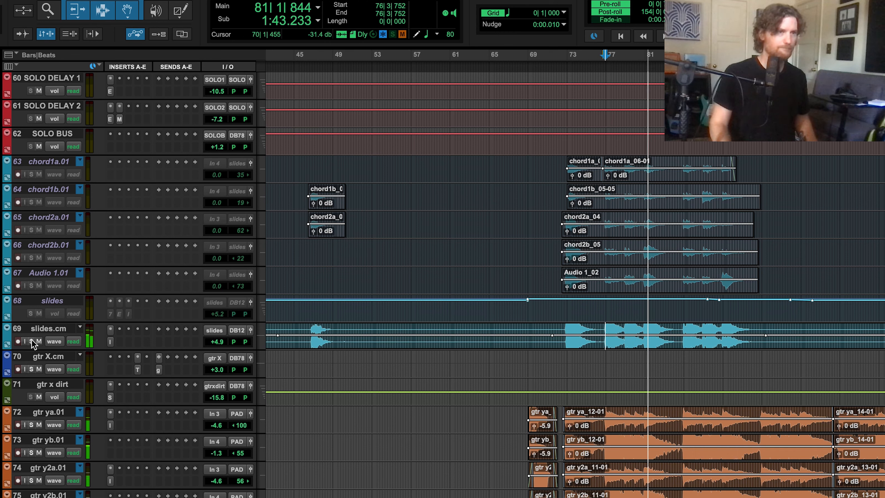
key("space")
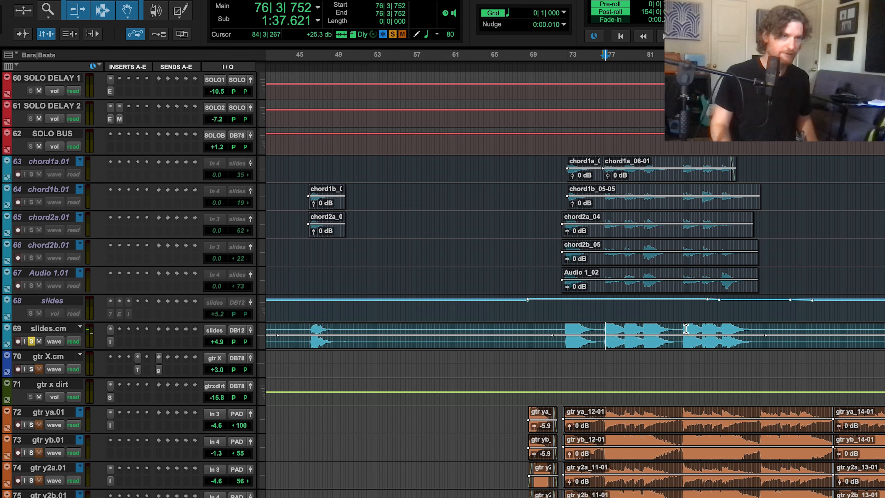
Move the playback cursor on slides.cm to around bar 85 and back to around bar 21, magnifying the timeline there.
left_click(685, 329)
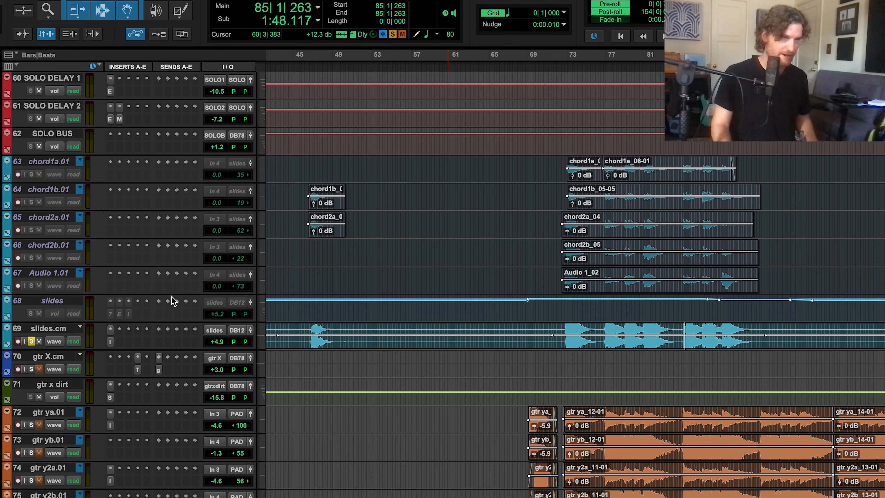
key("r")
key("r")
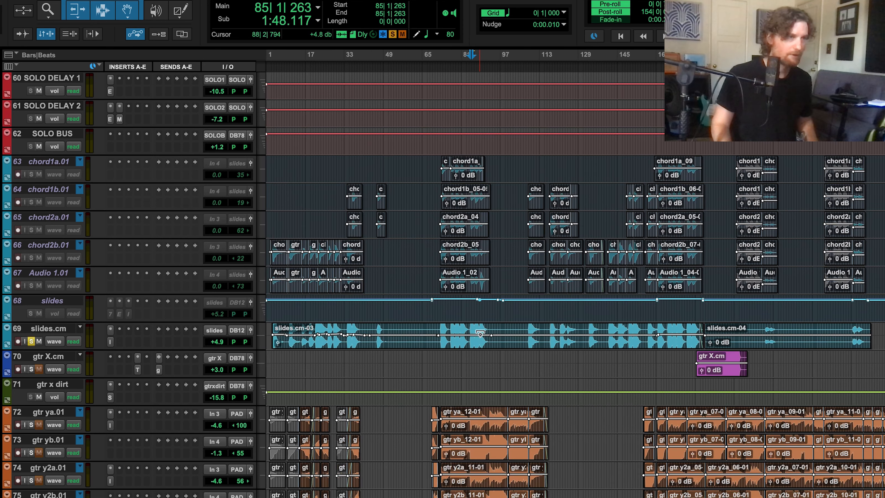
left_click(316, 329)
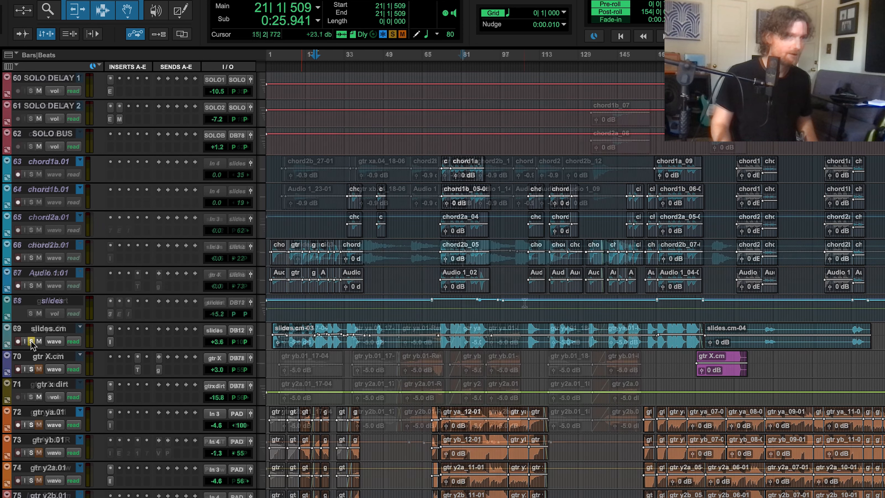
scroll(524, 303, "down", 1)
key("t")
key("t")
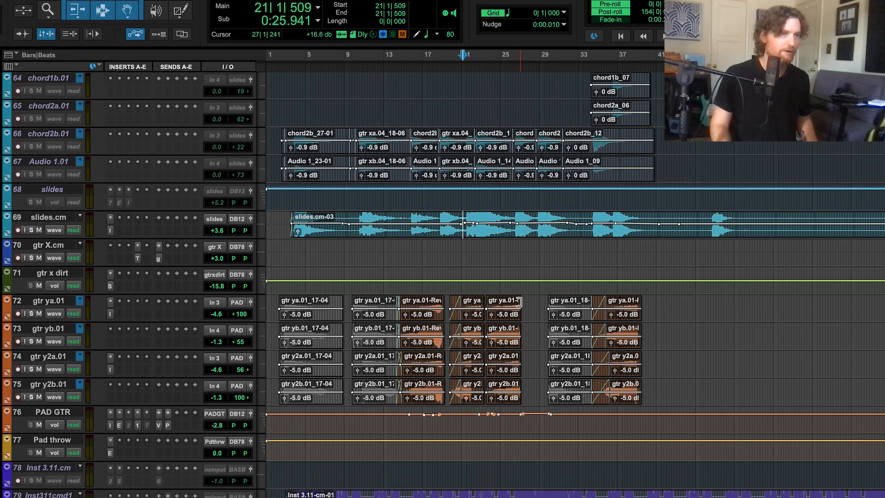
Play the four soloed gtr y tracks (gtr ya.01, yb.01, y2a.01 and y2b.01) from around bar 175.
key("r")
scroll(527, 307, "right", 3)
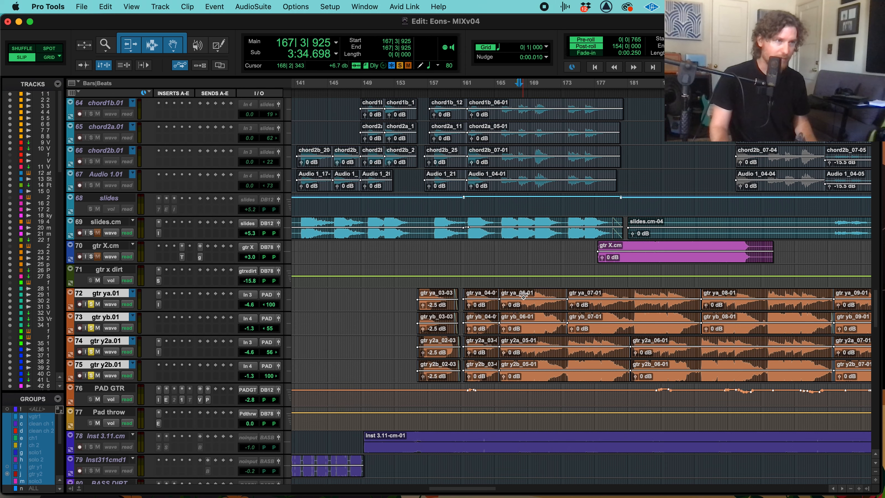
scroll(523, 297, "right", 5)
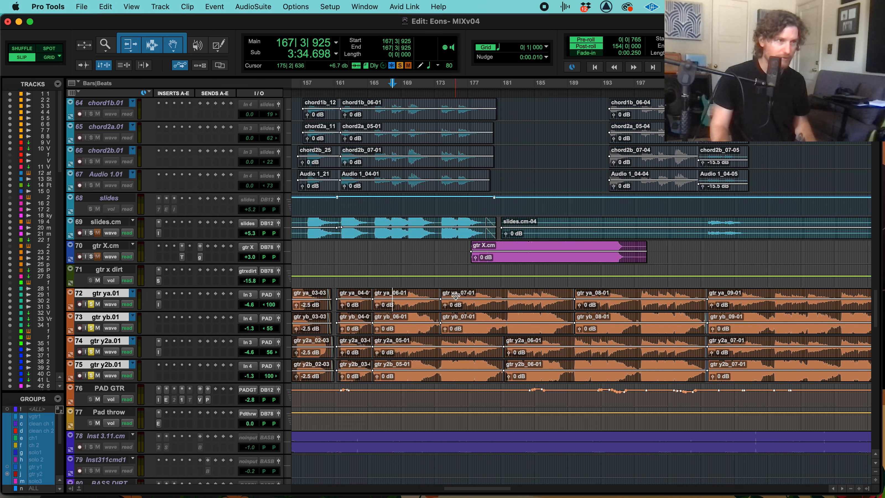
key("space")
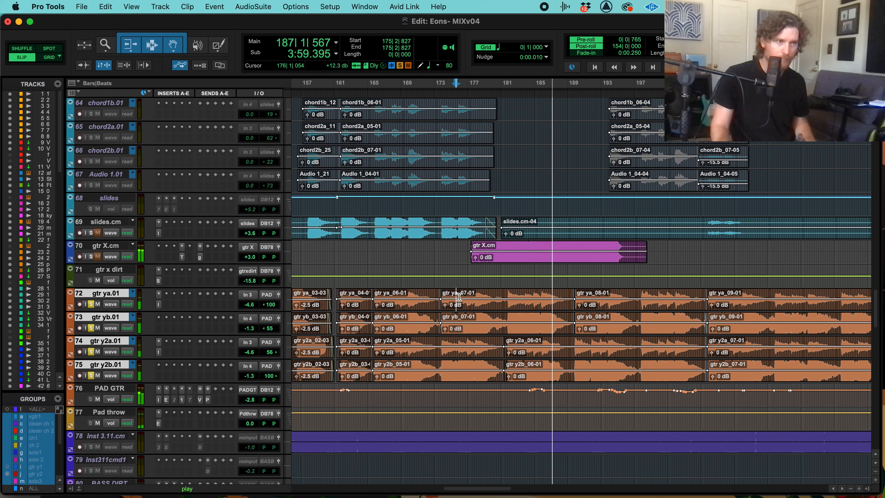
key("space")
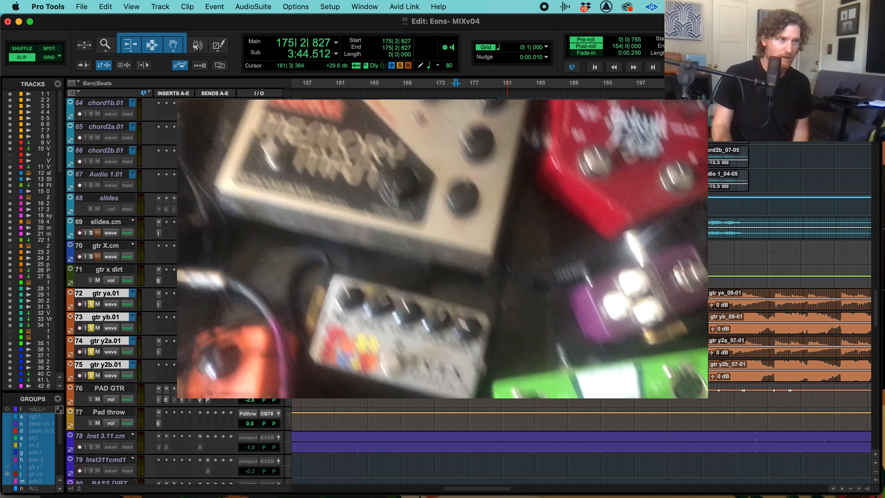
Place the playback cursor around bar 181, select only gtr ya.01 and gtr yb.01, and briefly play the soloed guitars.
left_click(508, 317)
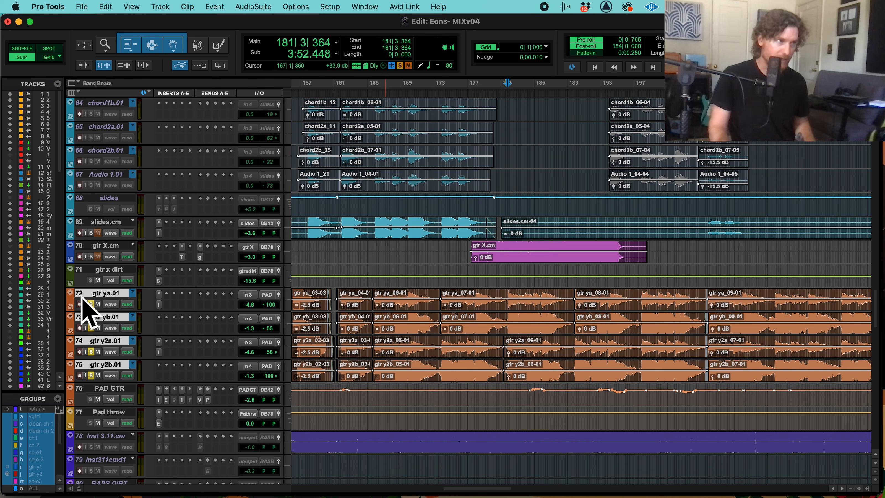
left_click(109, 296)
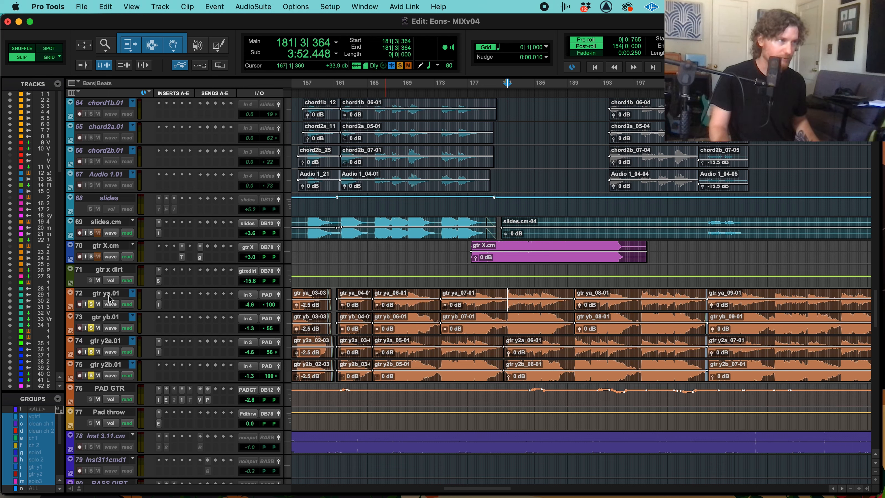
left_click(109, 295)
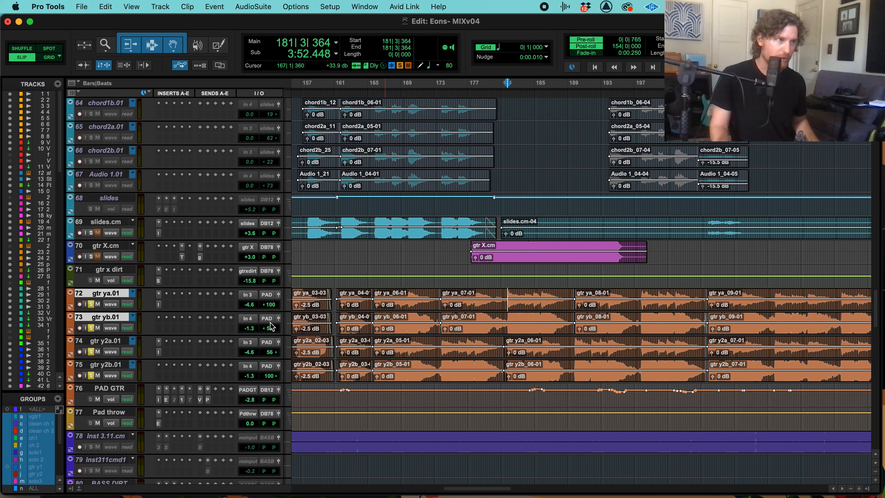
key("space")
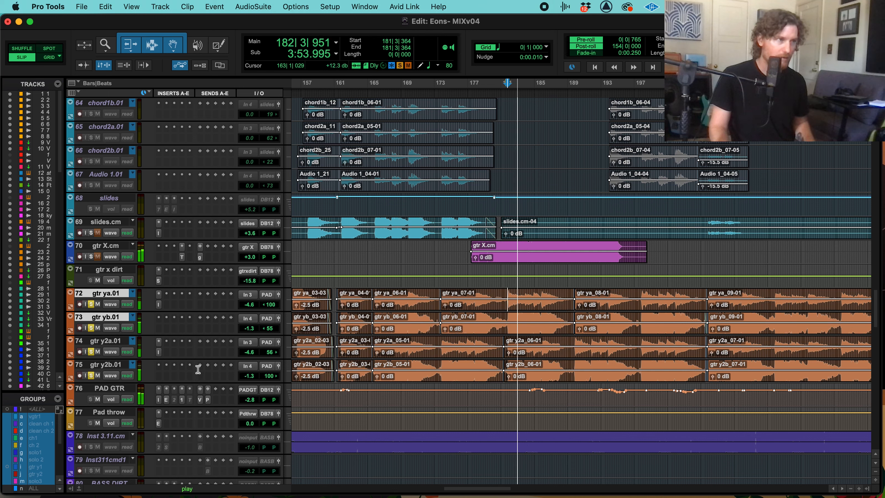
key("space")
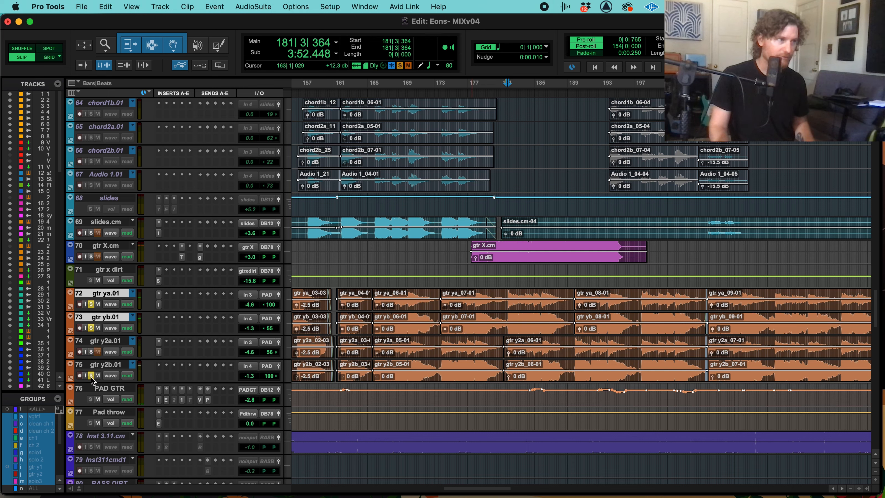
Play gtr ya.01 and gtr yb.01 from bar 181 without the y2 pair in solo, and take gtr ya.01 out of solo.
key("space")
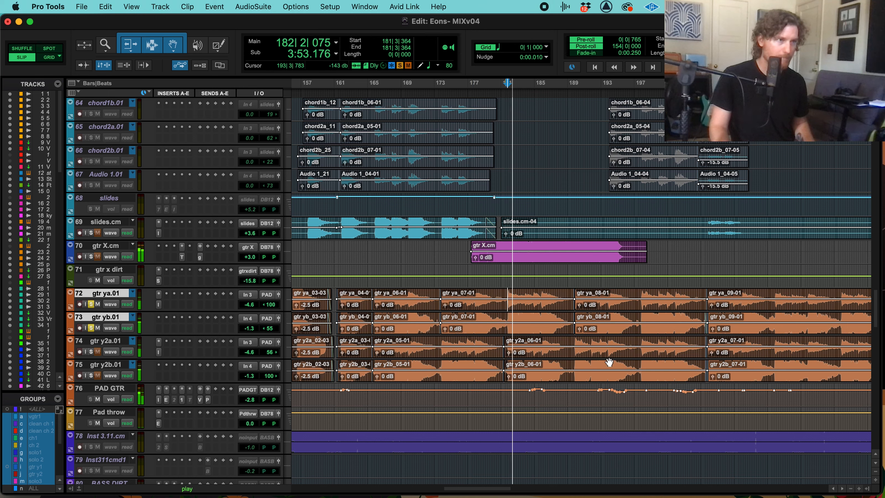
key("space")
left_click(91, 304)
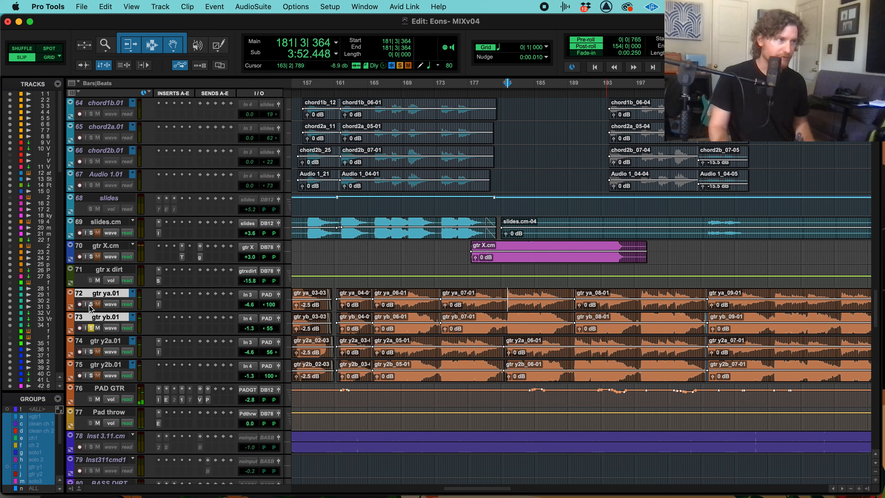
Play gtr yb.01 alone from bar 181, play gtr ya.01 alone from there, and add gtr y2a.01 to the solo.
key("space")
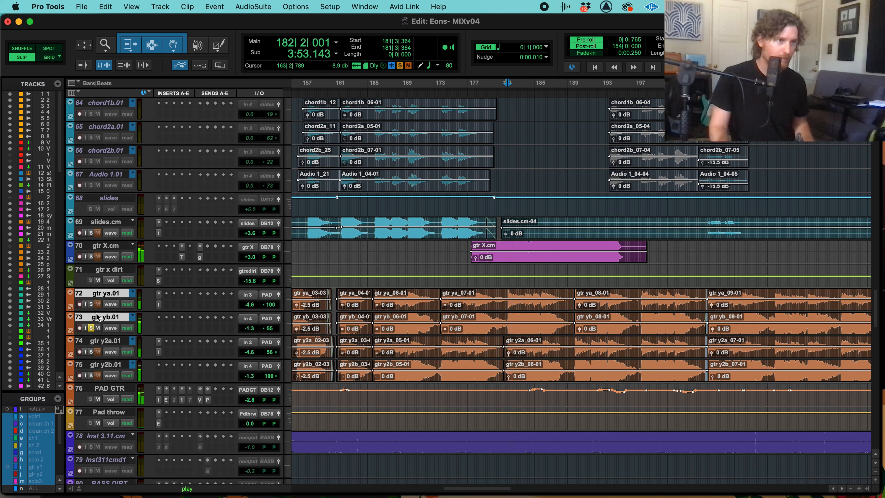
key("space")
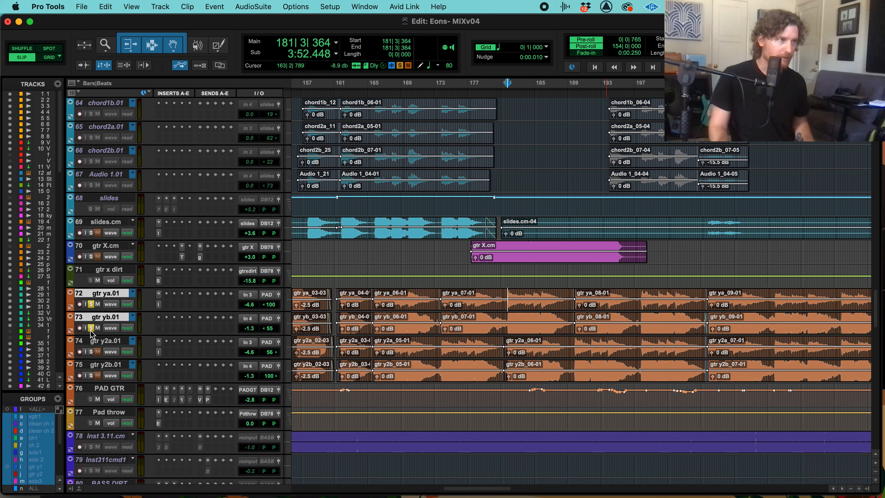
key("space")
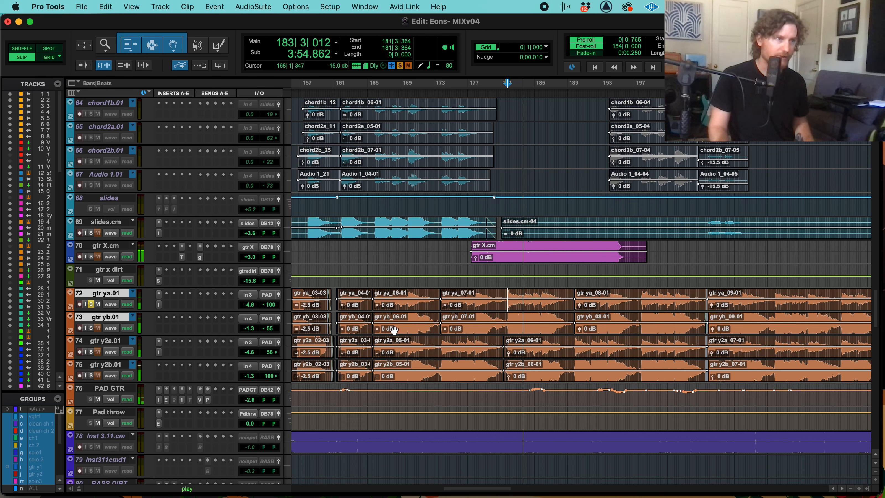
left_click(91, 376)
left_click(91, 376)
left_click(91, 352)
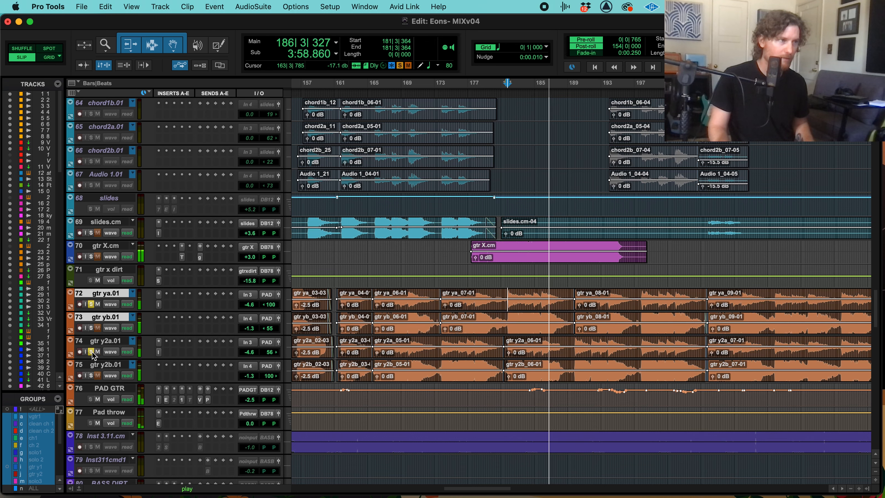
Play the soloed gtr y tracks through the song's ending from around bar 244, bringing all four parts into solo.
scroll(642, 307, "right", 10)
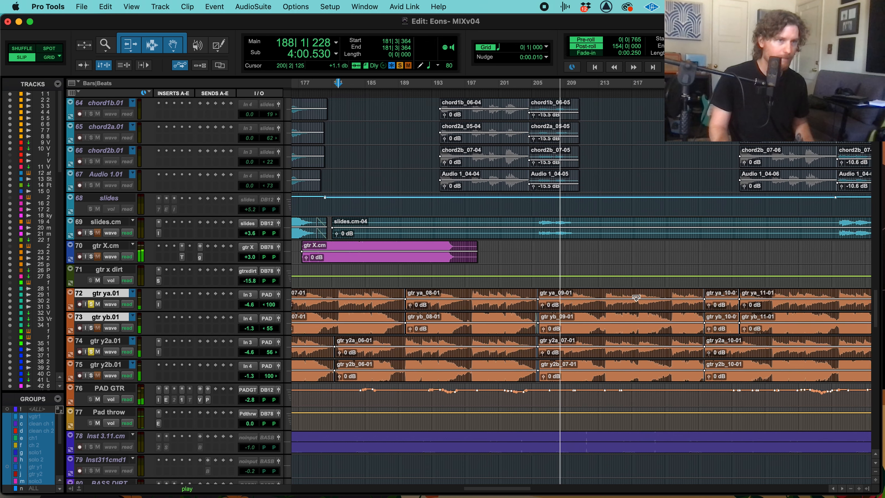
scroll(641, 310, "right", 5)
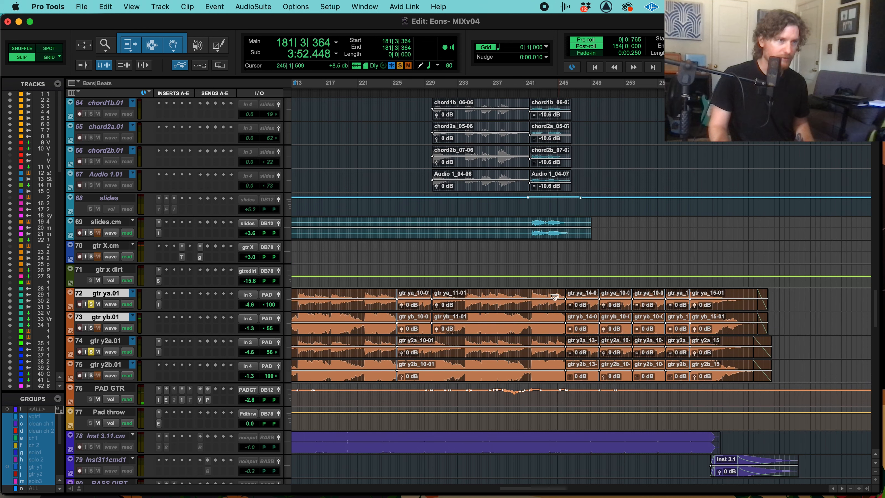
left_click(556, 315)
key("space")
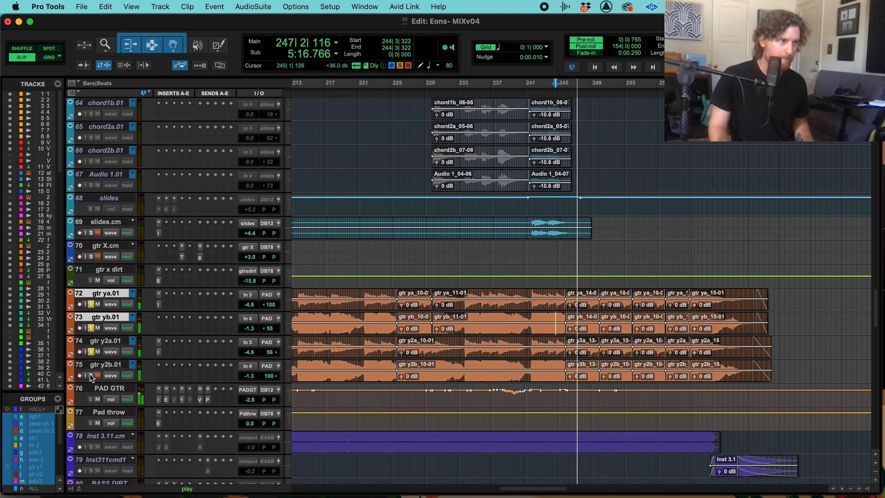
scroll(616, 381, "right", 5)
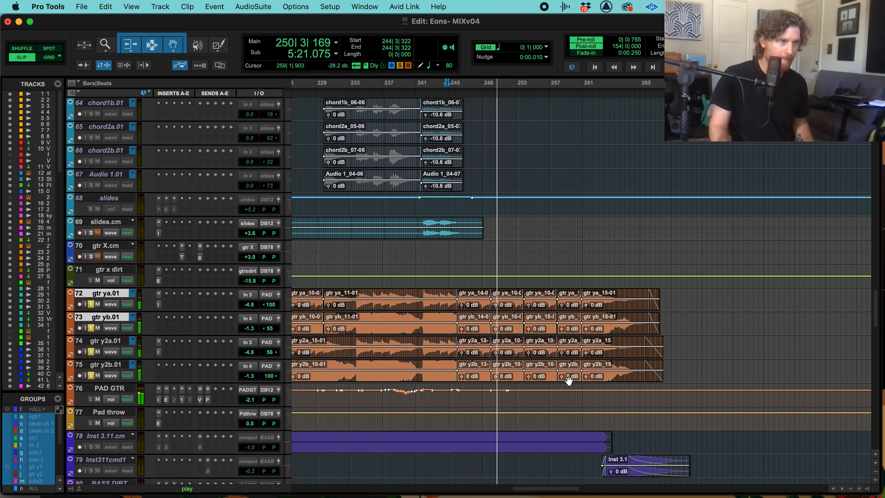
scroll(568, 380, "right", 1)
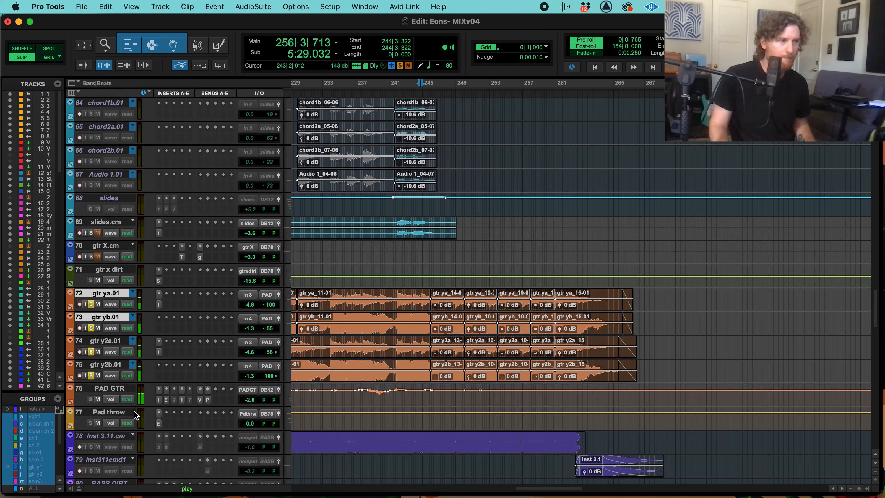
Enlarge the PAD GTR track to show its inserts, clear all solos and start the full mix from bar 244.
left_click_drag(132, 407, 132, 436)
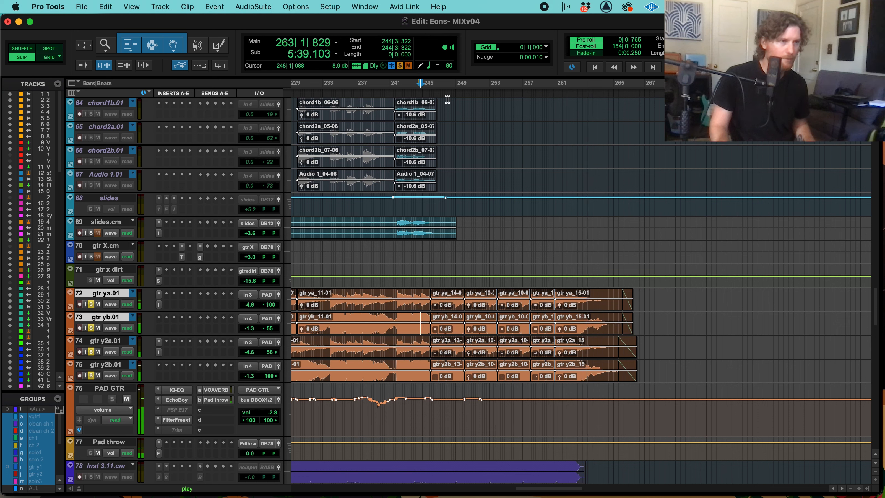
key("space")
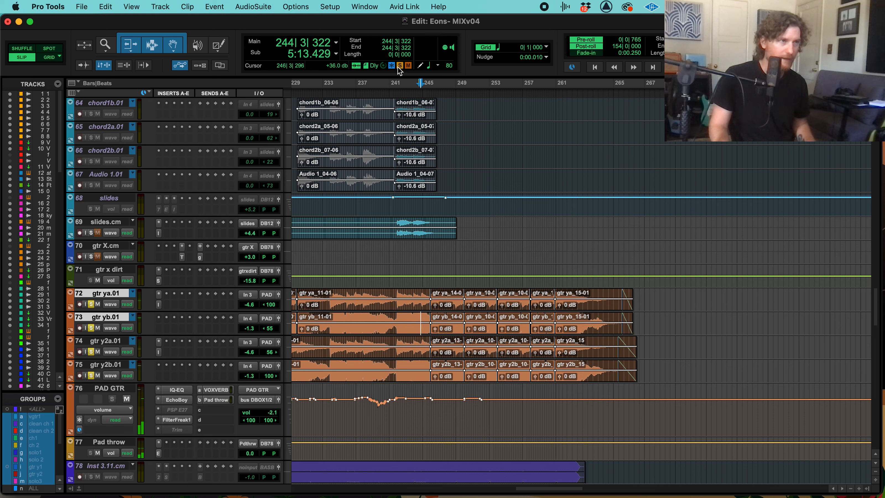
left_click(399, 66)
key("space")
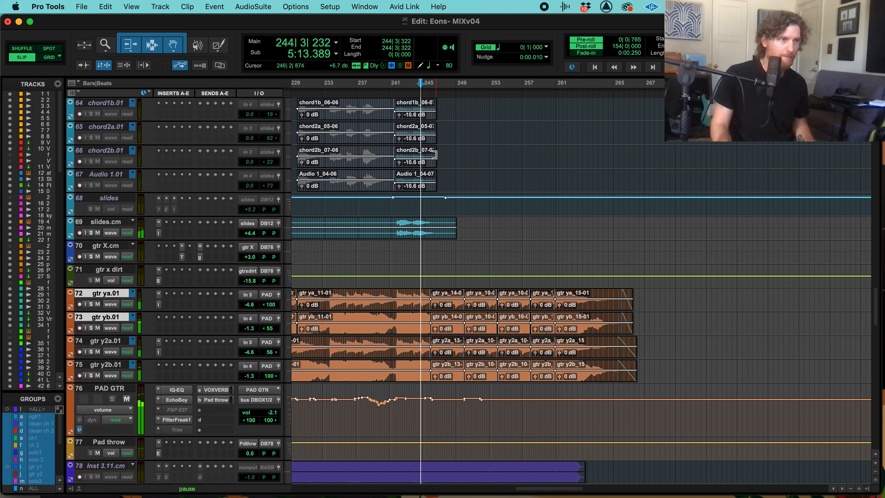
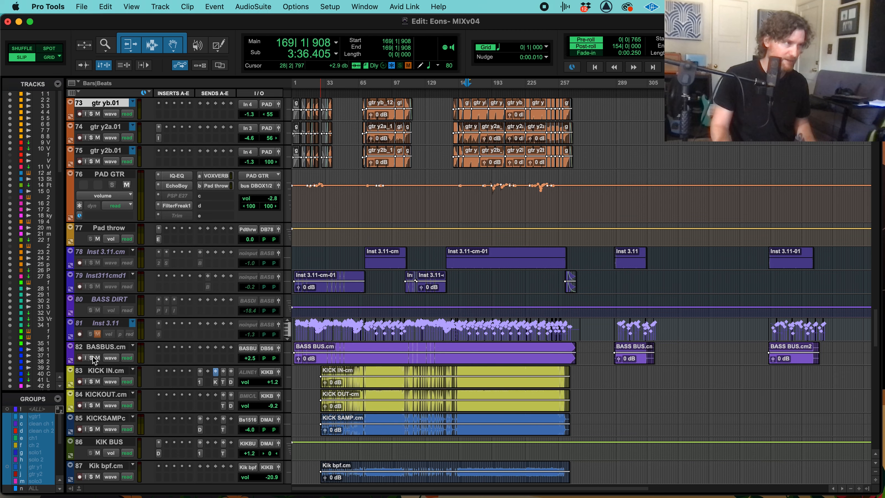
Select and enlarge the BASS DIRT track, and open its SansAmp PSA-1 insert briefly to inspect it.
scroll(385, 365, "up", 2)
scroll(388, 365, "up", 1)
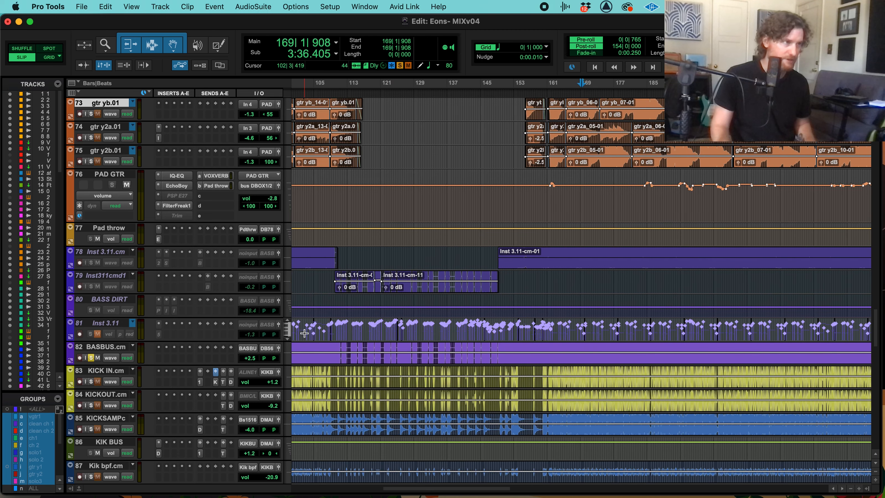
left_click(122, 300)
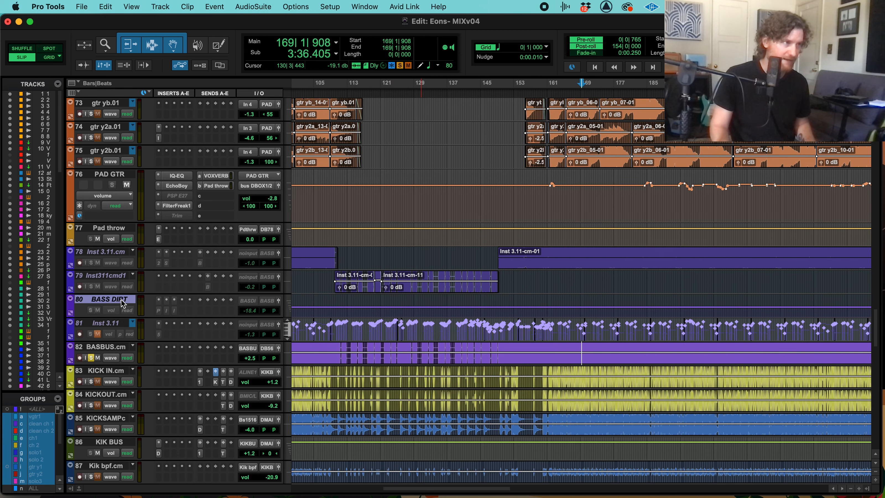
left_click_drag(122, 375, 124, 387)
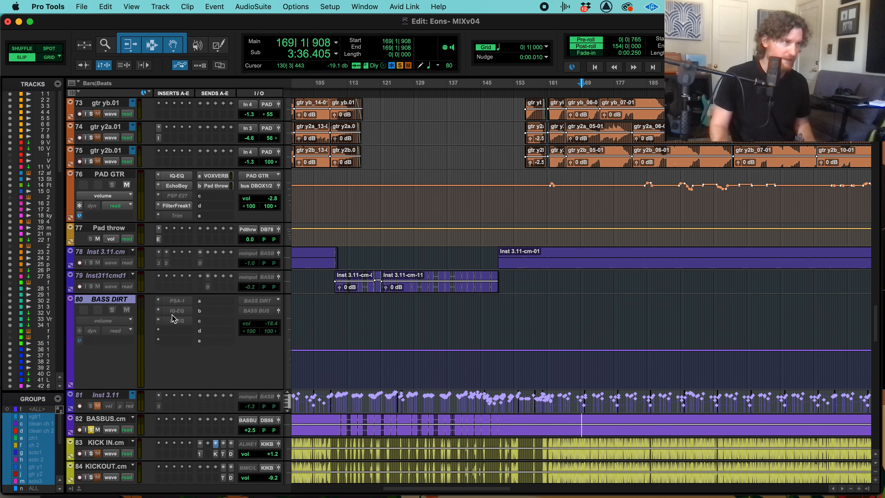
left_click(178, 301)
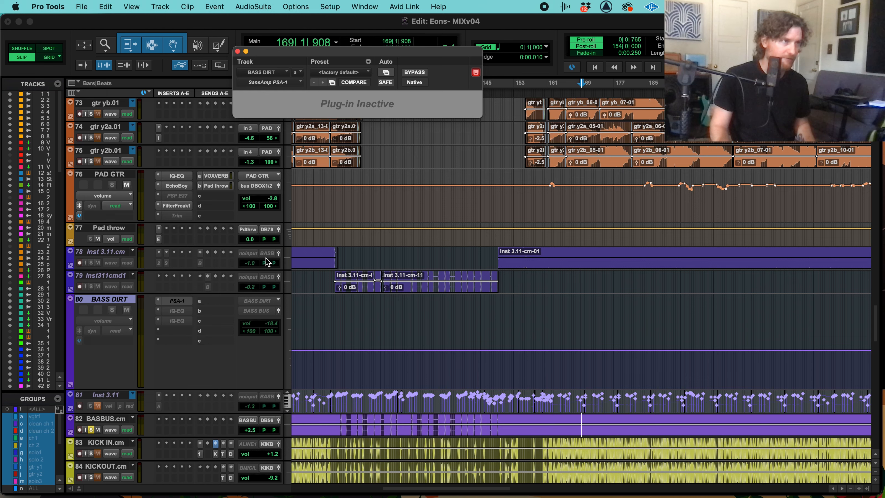
left_click(237, 52)
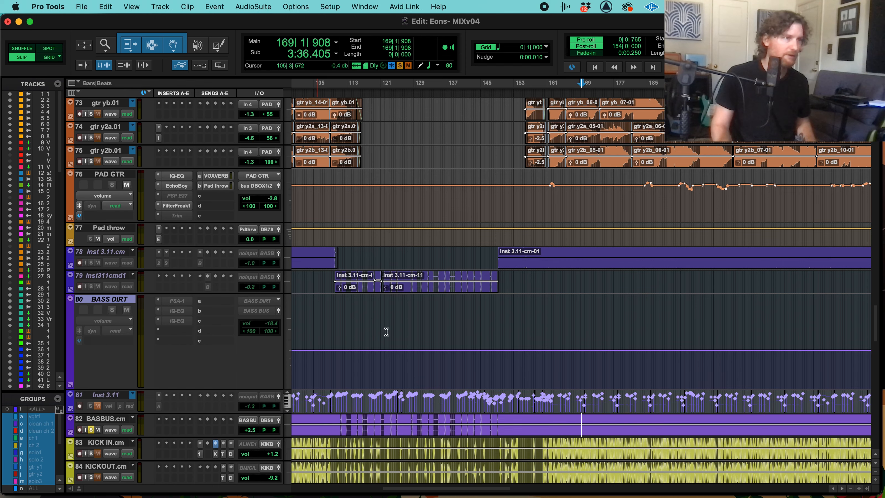
Place the playback cursor around bar 71 on BASBUS.cm, briefly play the soloed bass, and take the track out of solo.
key("r")
key("r")
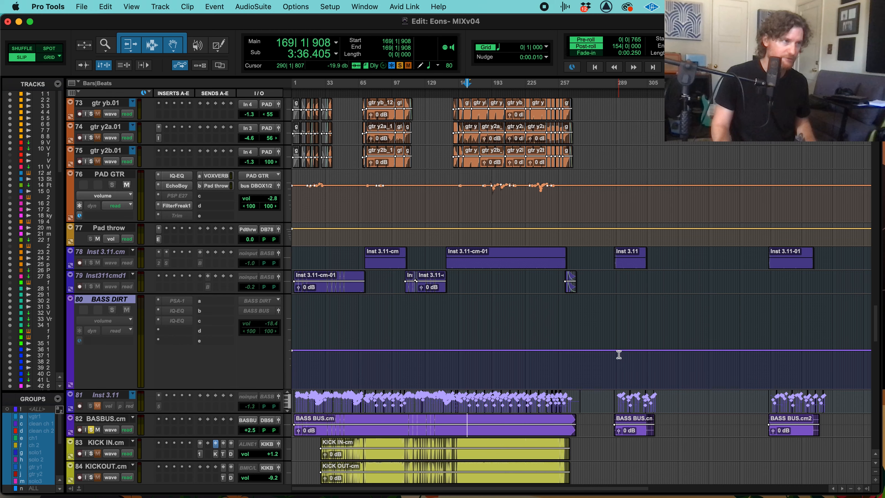
left_click(418, 424)
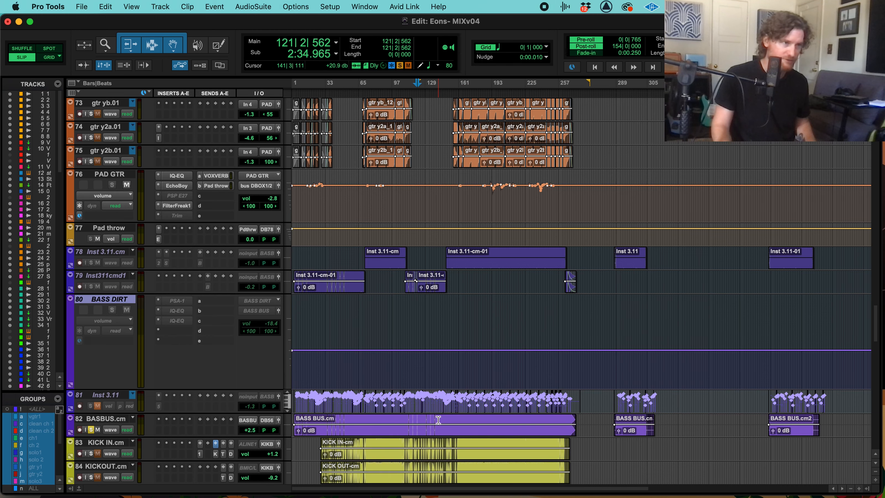
scroll(439, 419, "down", 1)
left_click(365, 398)
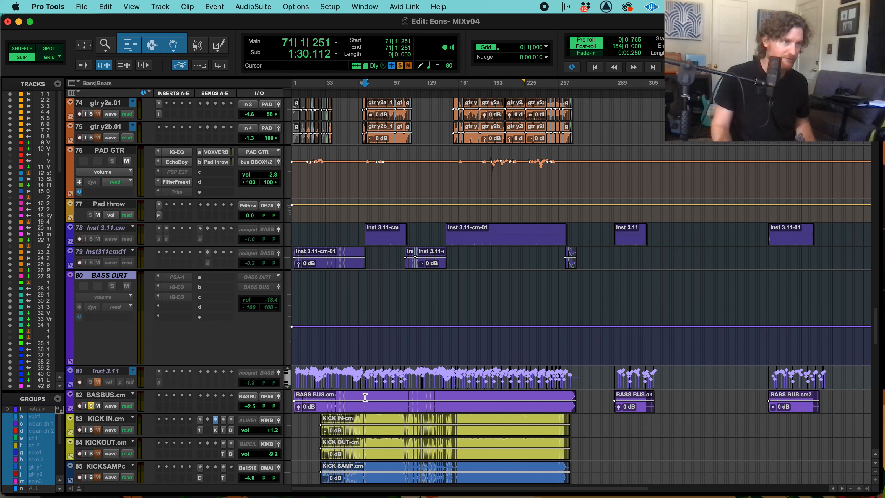
key("space")
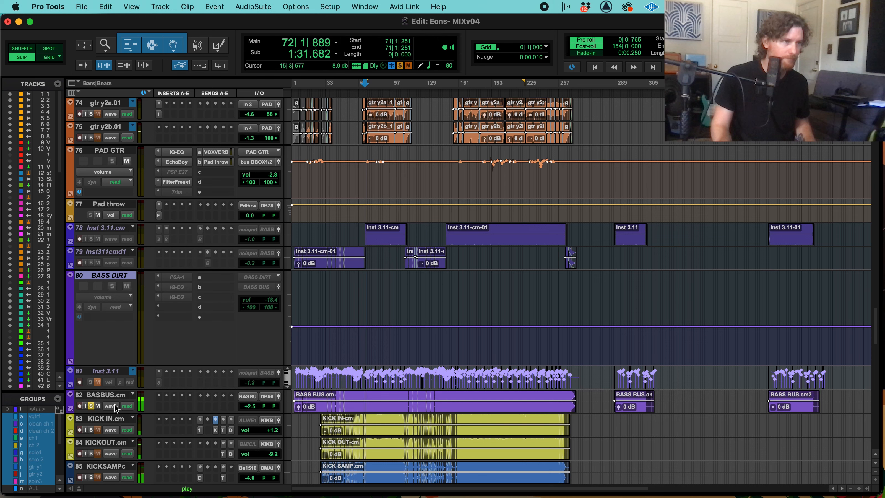
key("space")
left_click(91, 406)
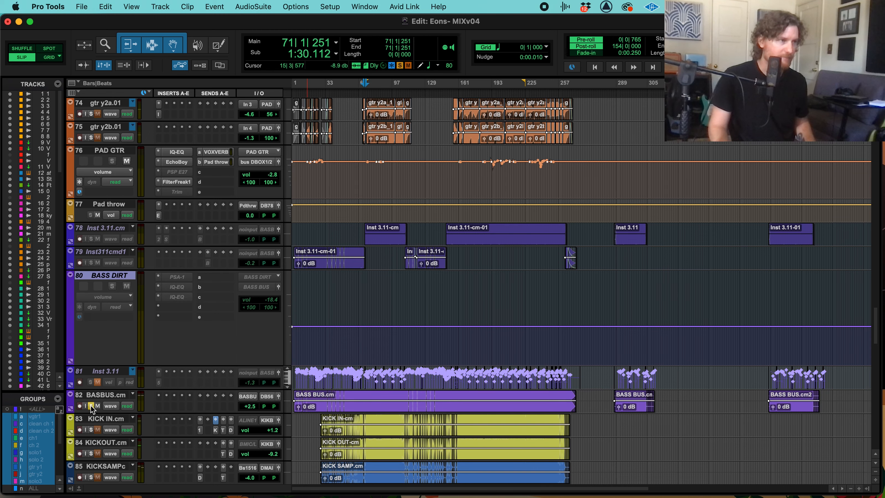
Place the playback cursor around bar 39 on BASBUS.cm.
scroll(371, 413, "down", 2)
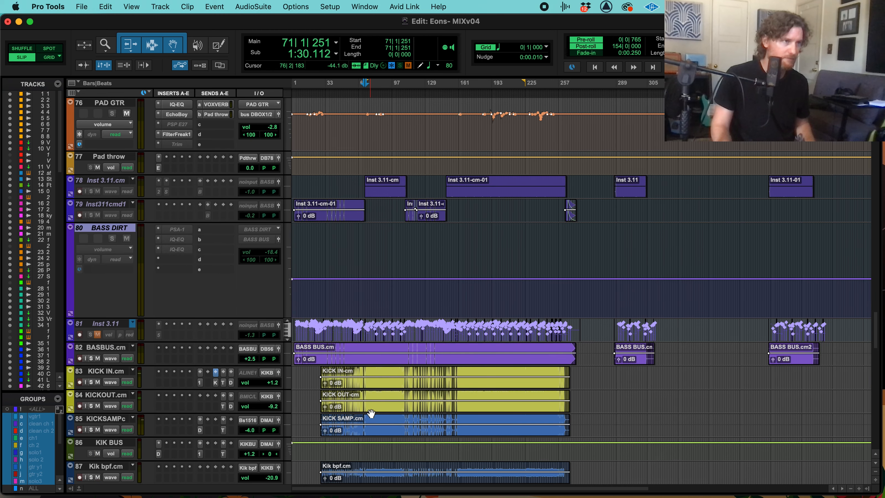
scroll(372, 413, "down", 2)
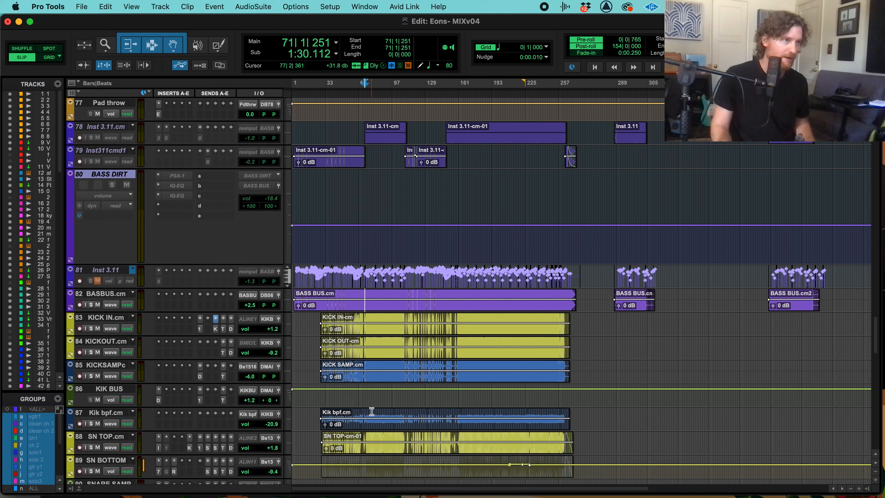
scroll(372, 411, "down", 1)
scroll(372, 412, "down", 2)
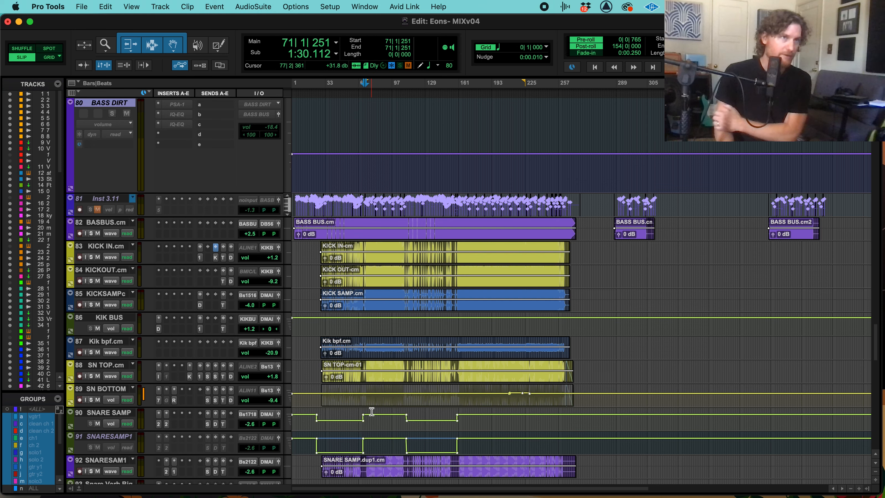
left_click(365, 223)
left_click(341, 223)
left_click(332, 224)
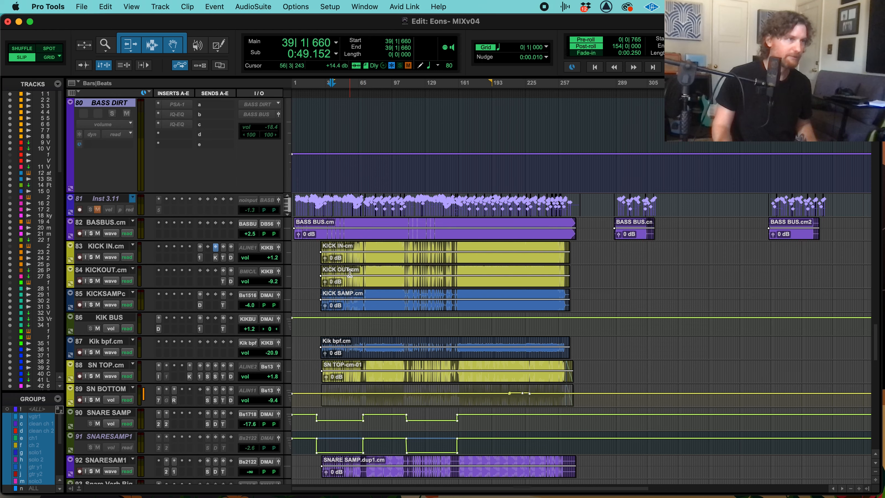
Look over the drum tracks from KICK IN.cm down to the mix print tracks, and place the playback cursor around bar 77 on KICK IN.cm.
scroll(350, 273, "down", 5)
scroll(350, 273, "down", 15)
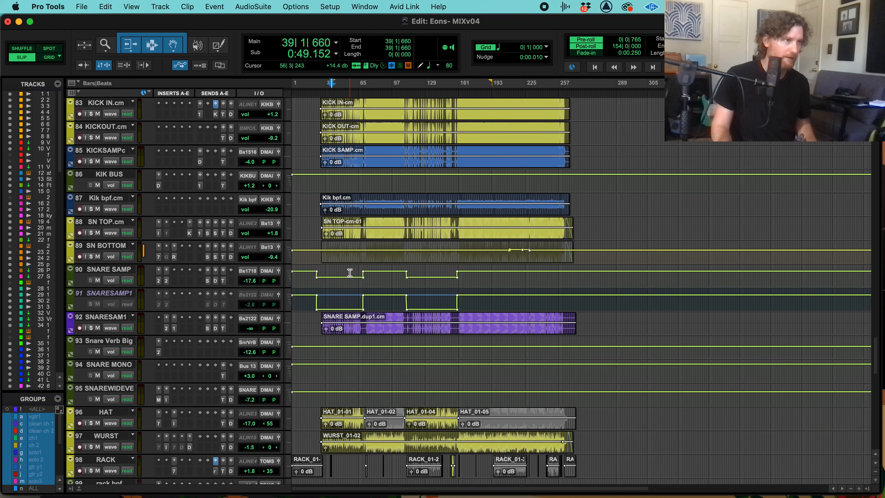
scroll(350, 273, "down", 20)
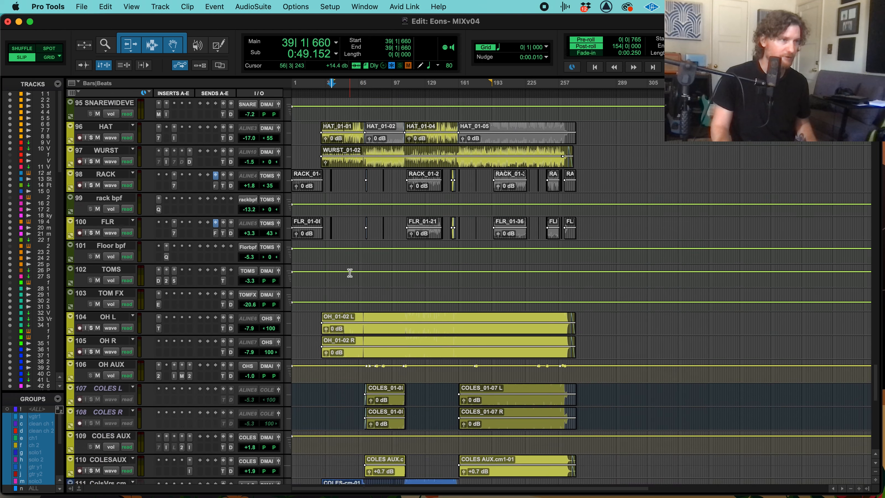
scroll(350, 273, "down", 8)
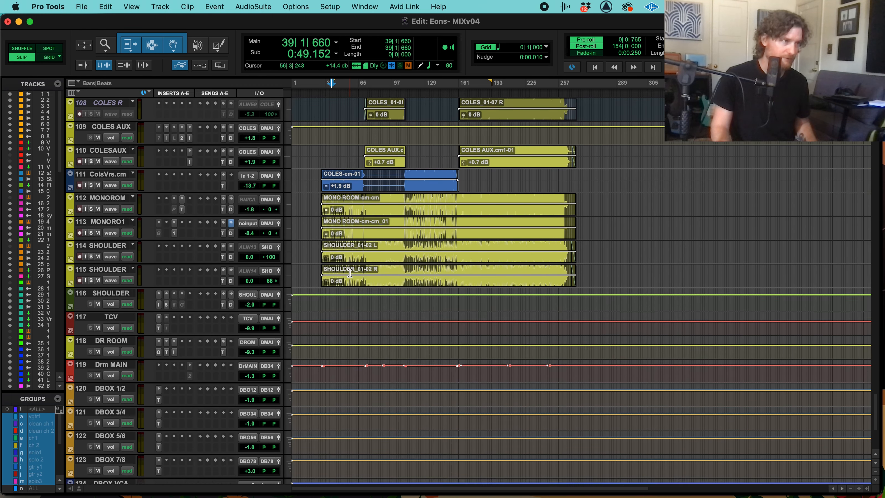
scroll(350, 273, "up", 3)
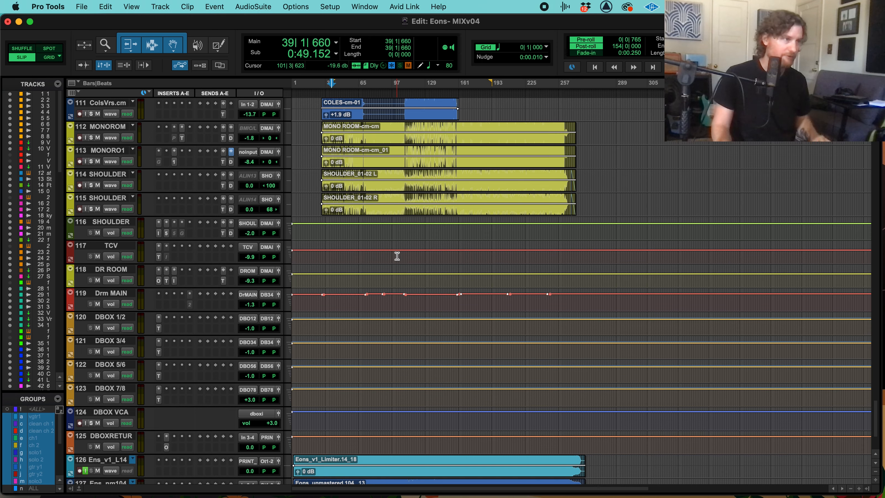
scroll(397, 255, "down", 5)
scroll(397, 256, "up", 8)
scroll(397, 256, "up", 20)
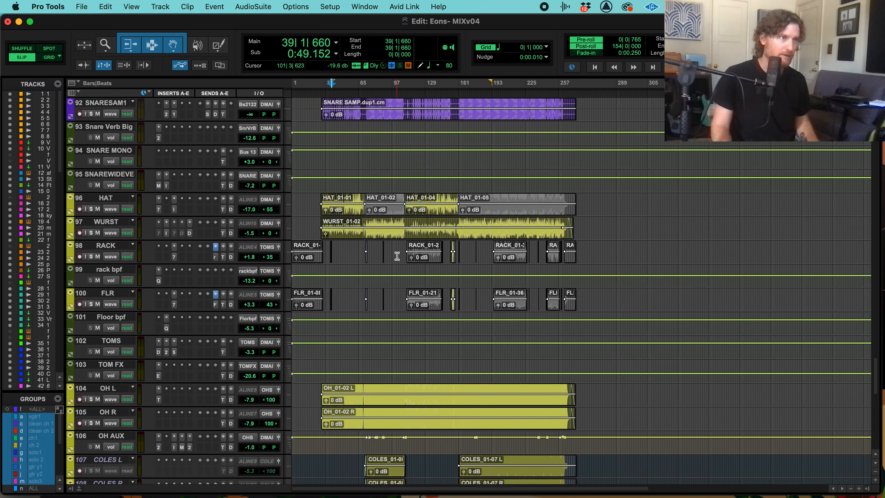
scroll(397, 256, "up", 5)
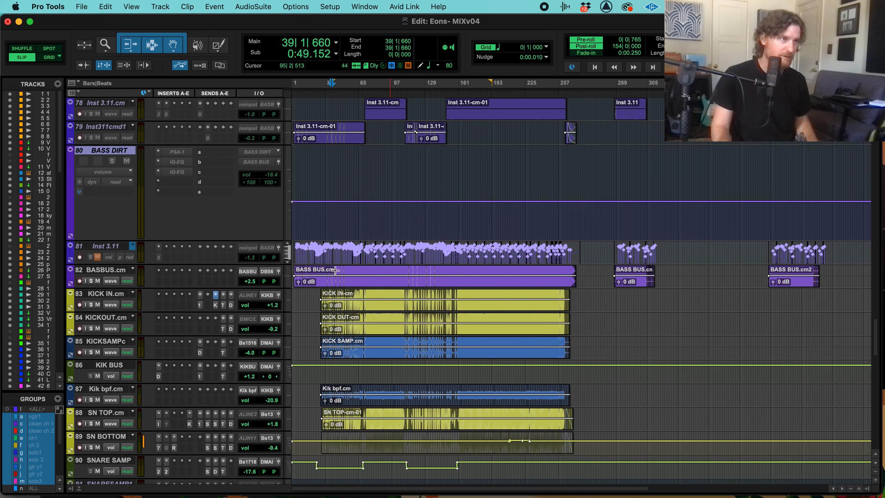
left_click(372, 297)
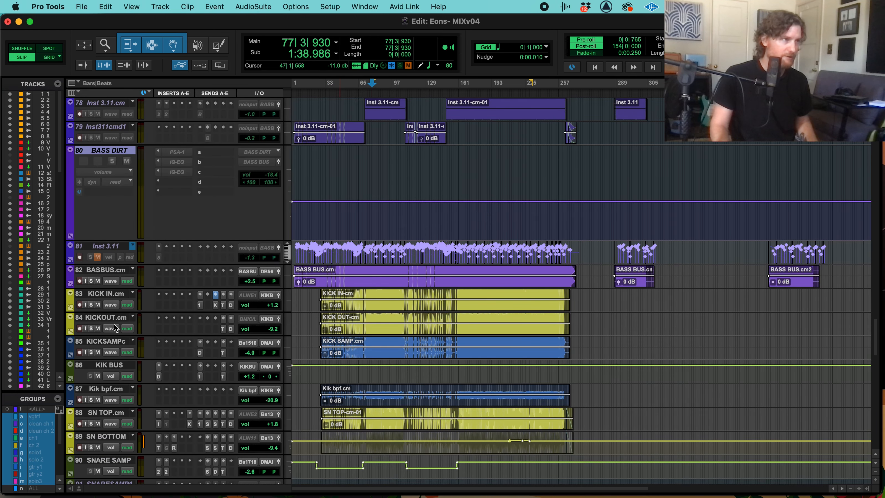
scroll(117, 313, "down", 1)
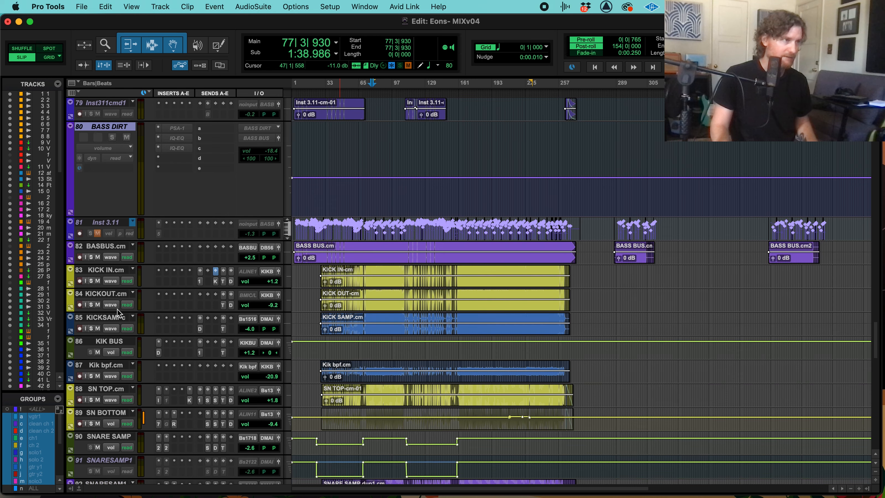
Solo the KICKSAMP track, play from around bar 75, and add KICKOUT.cm and KICK IN.cm to the solo.
scroll(118, 313, "down", 5)
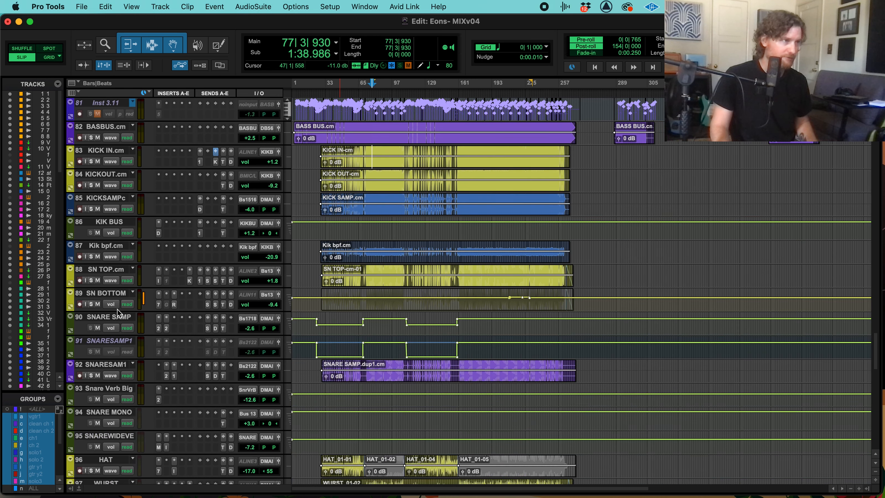
left_click(91, 209)
left_click(369, 200)
key("space")
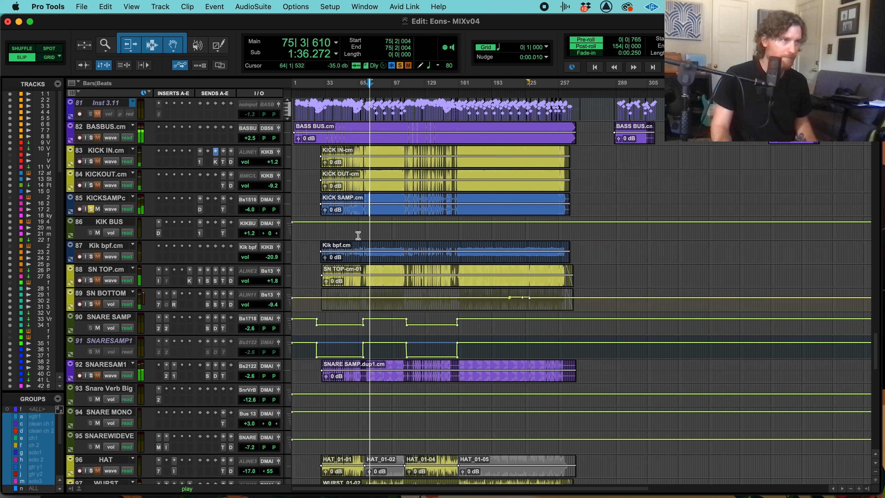
left_click(91, 185)
left_click(91, 162)
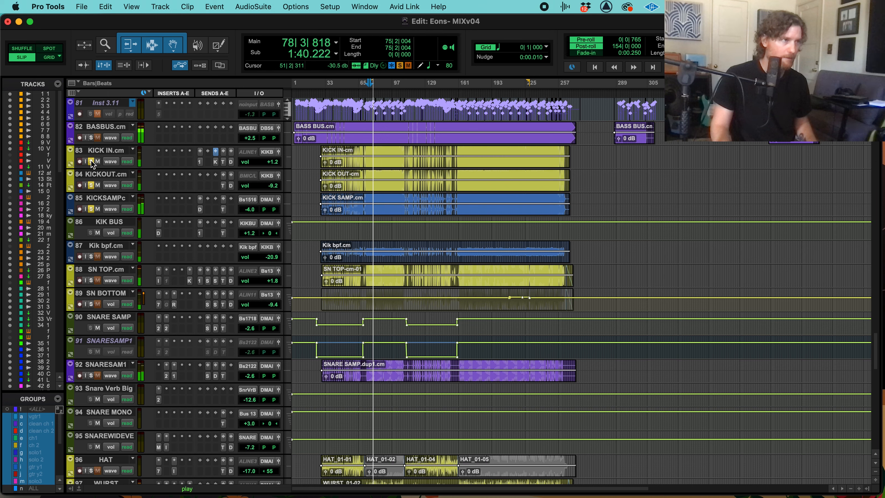
Compare the kick without and with the KICKSAMP track, stop playback, and take all three kick tracks out of solo.
left_click(91, 209)
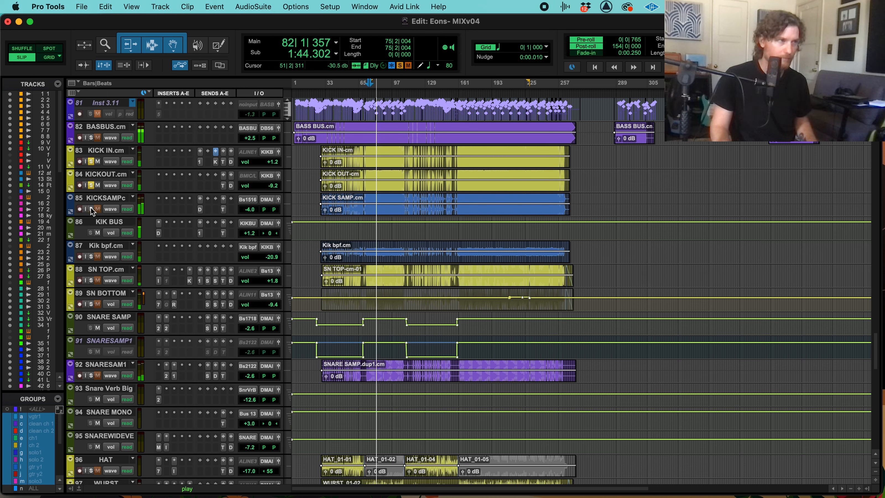
left_click(91, 208)
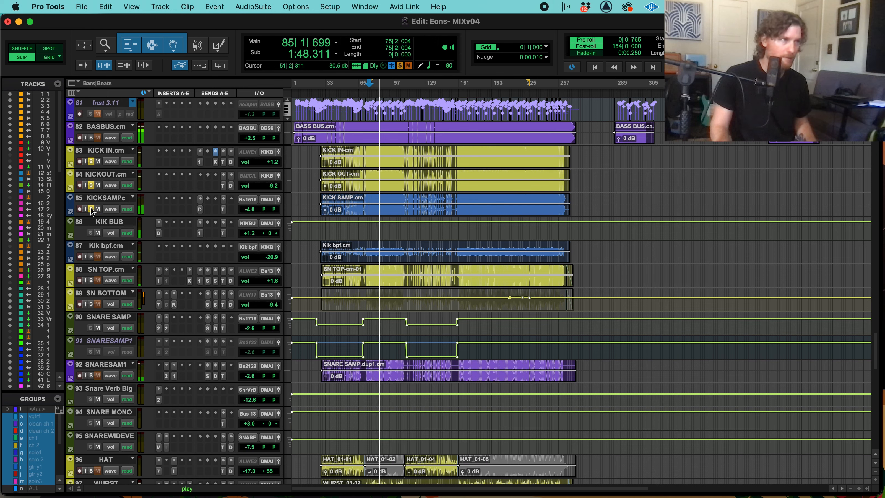
key("space")
left_click(91, 209)
left_click(91, 185)
left_click(90, 161)
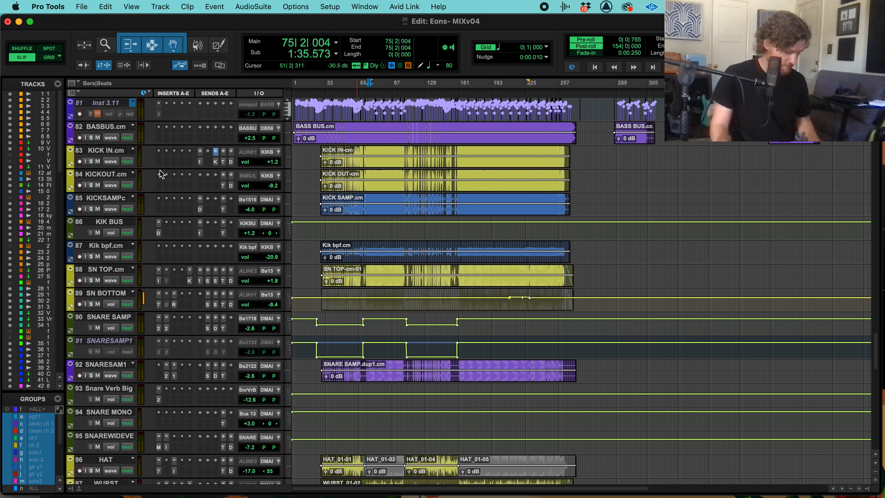
Place the playback cursor around bar 81 on the KICKSAMP track and enlarge the track to show its sends.
left_click(376, 153)
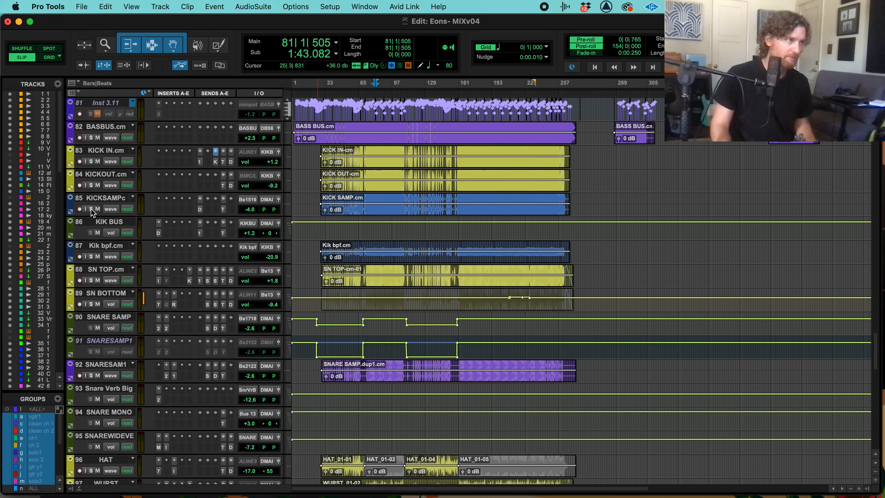
left_click(373, 197)
key("ctrl+Down")
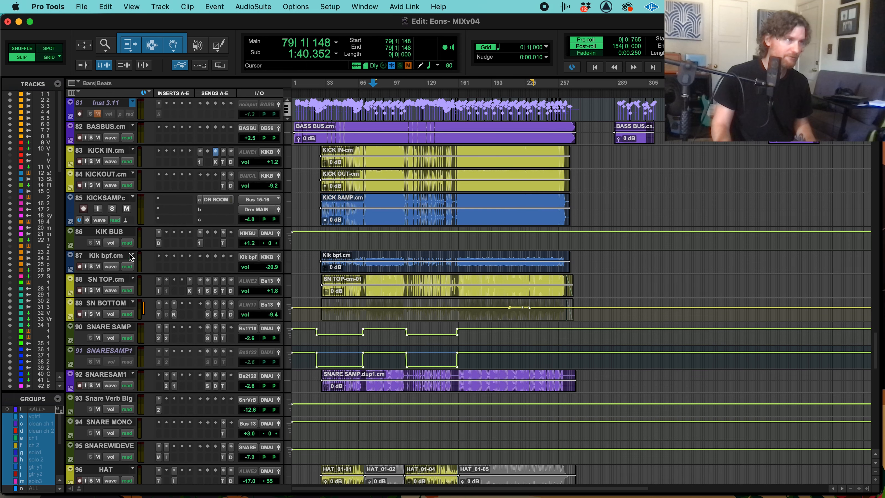
key("ctrl+Down")
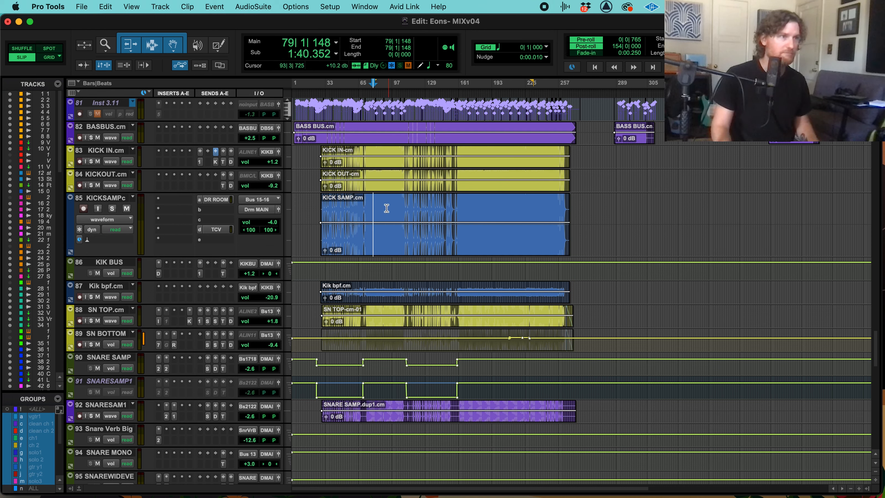
left_click(376, 205)
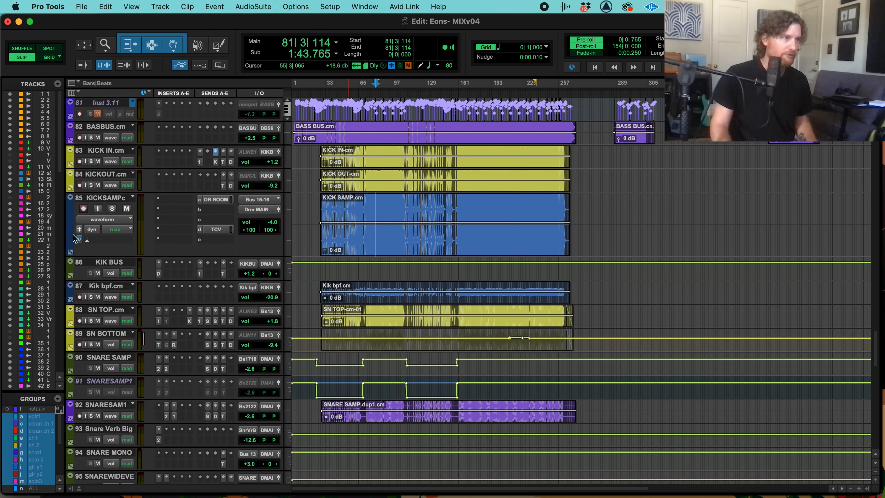
left_click_drag(113, 221, 114, 221)
Solo SN TOP.cm and SN BOTTOM, play them from around bar 79 with the timeline zoomed in, and stop.
scroll(338, 300, "down", 3)
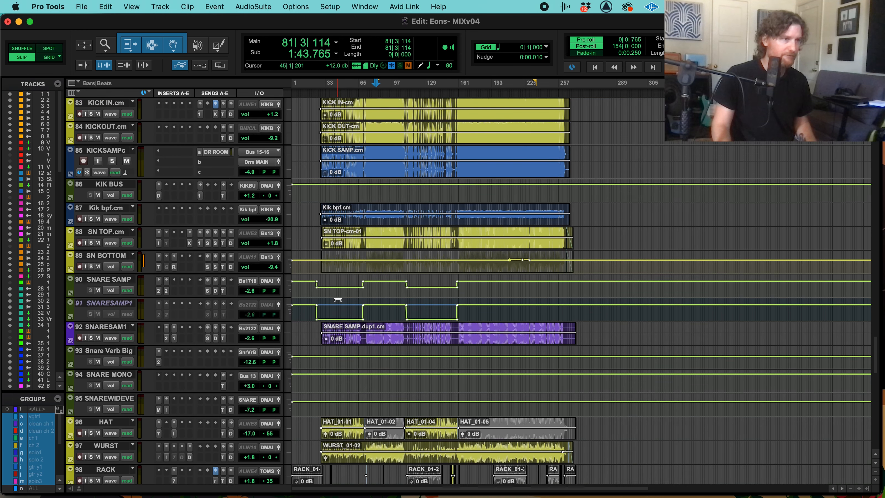
left_click(374, 328)
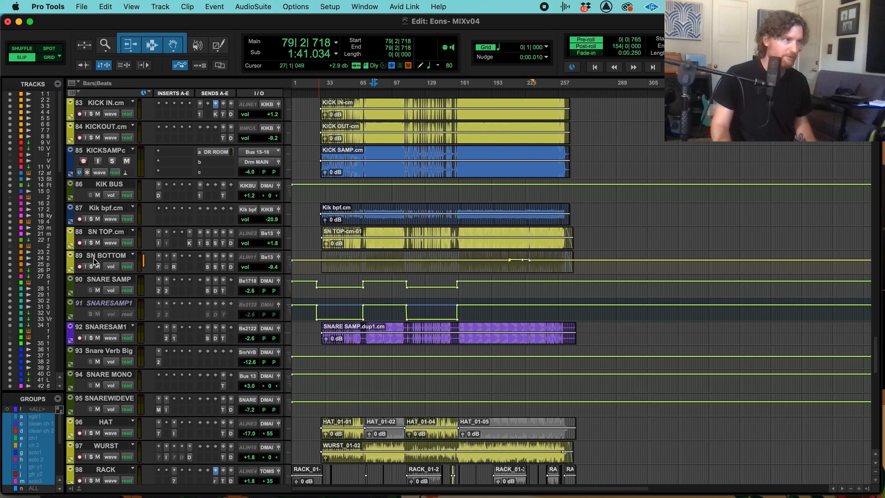
left_click(91, 242)
key("space")
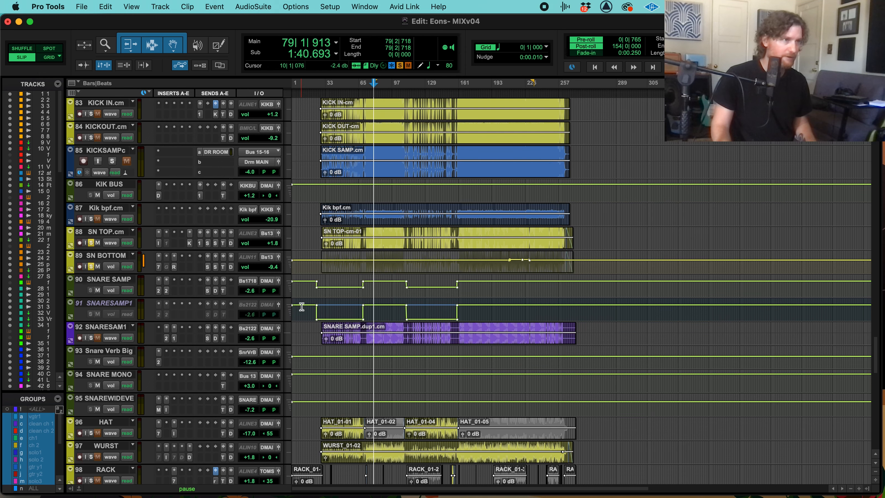
key("super+bracketright")
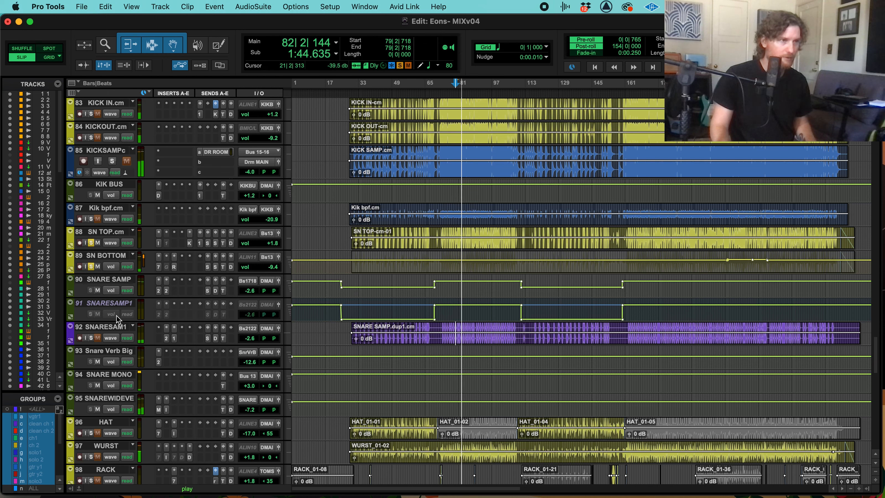
key("space")
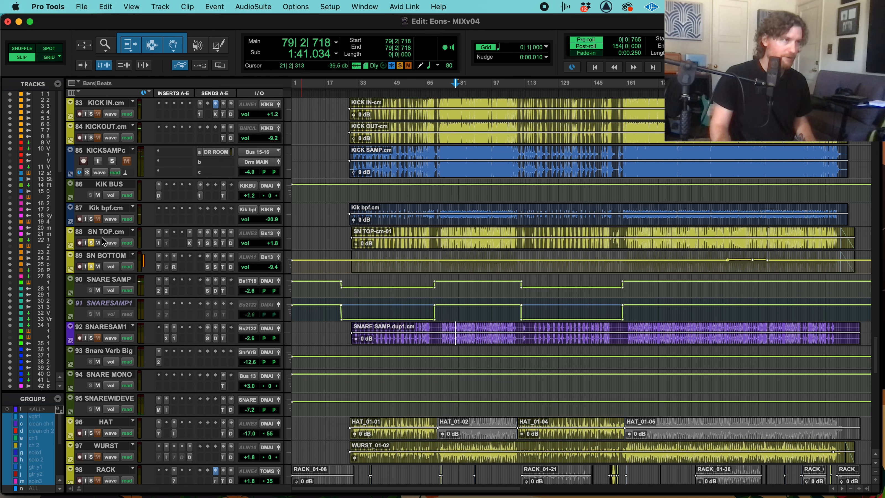
Clear the snare mic solos, play the SNARESAM1 track in solo briefly, and take it out of solo.
left_click(91, 267)
key("space")
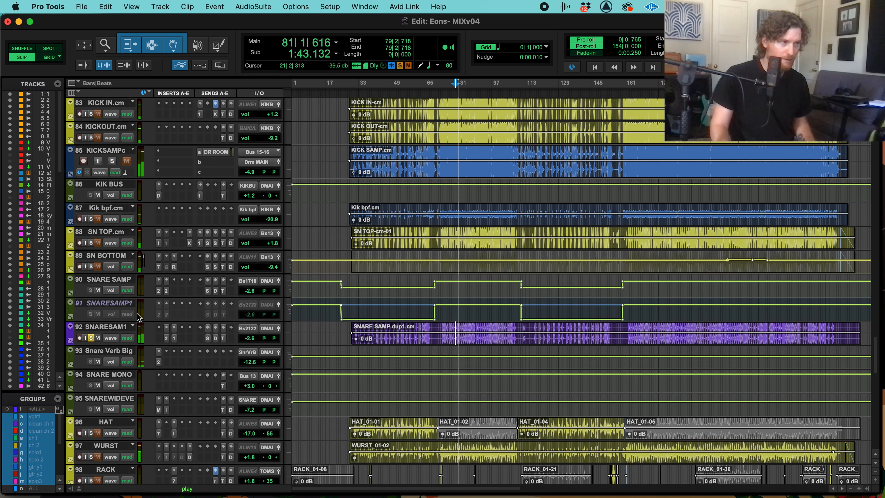
key("space")
left_click(91, 338)
Enlarge the SNARESAM1 track to show its inserts and sends, and briefly play the mix without solos.
left_click_drag(101, 359, 101, 379)
key("space")
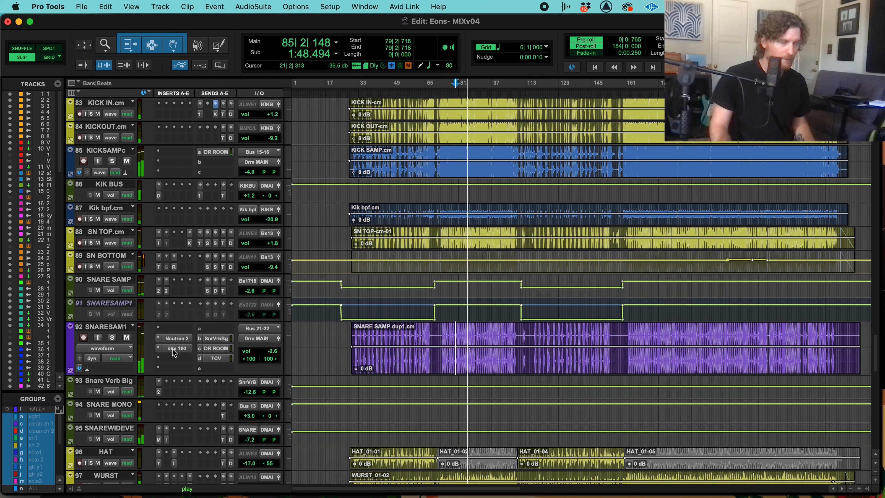
key("space")
Solo the SNARESAM1 track and open its dbx 160 insert, moving the plug-in window clear of the track.
left_click(113, 337)
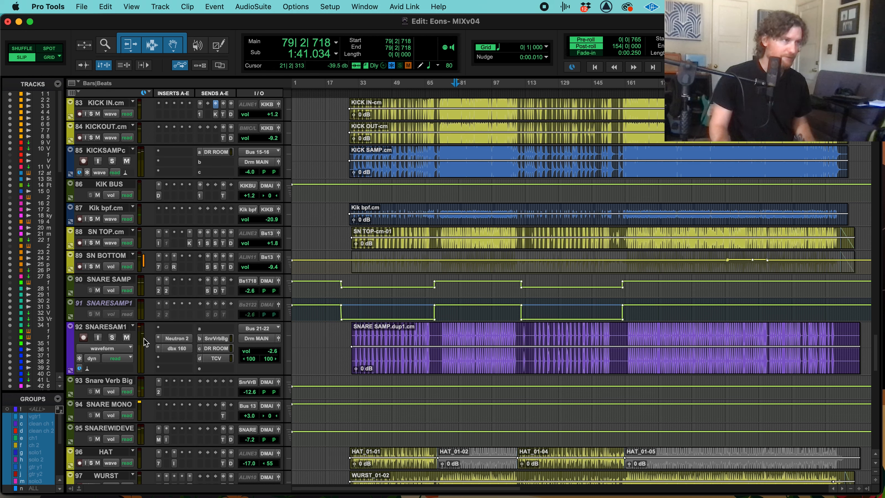
left_click(173, 350)
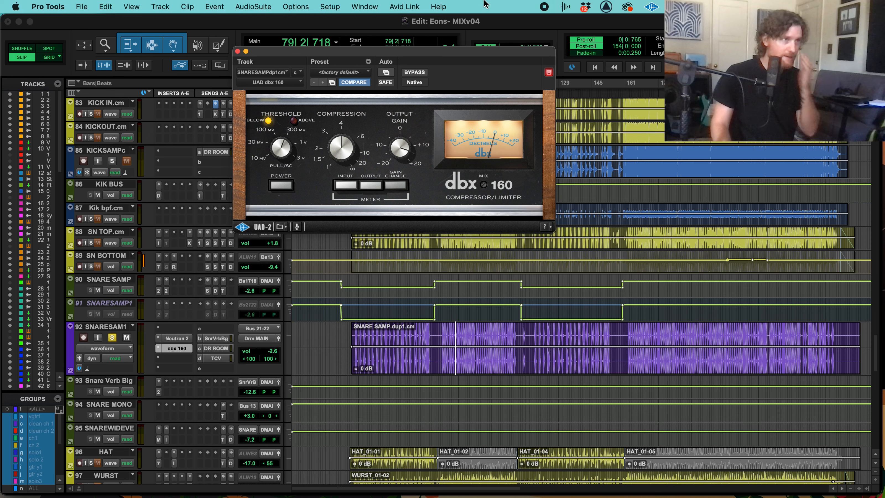
left_click_drag(467, 54, 510, 81)
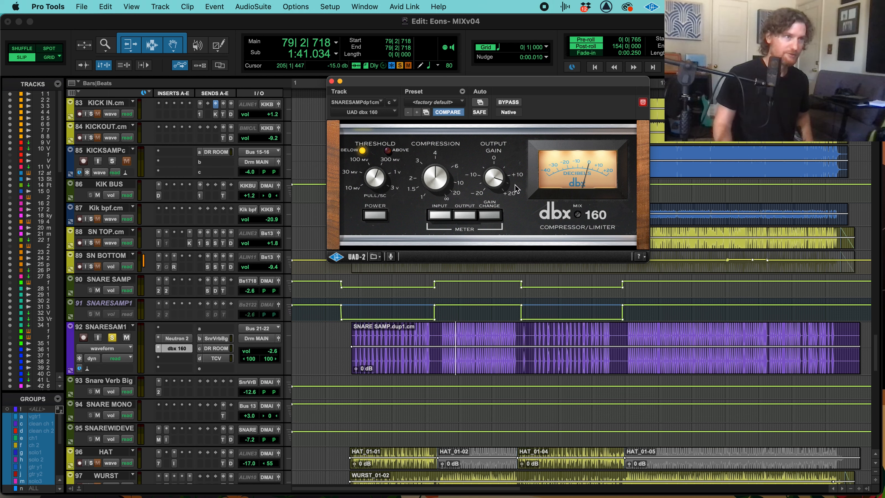
left_click_drag(534, 82, 525, 71)
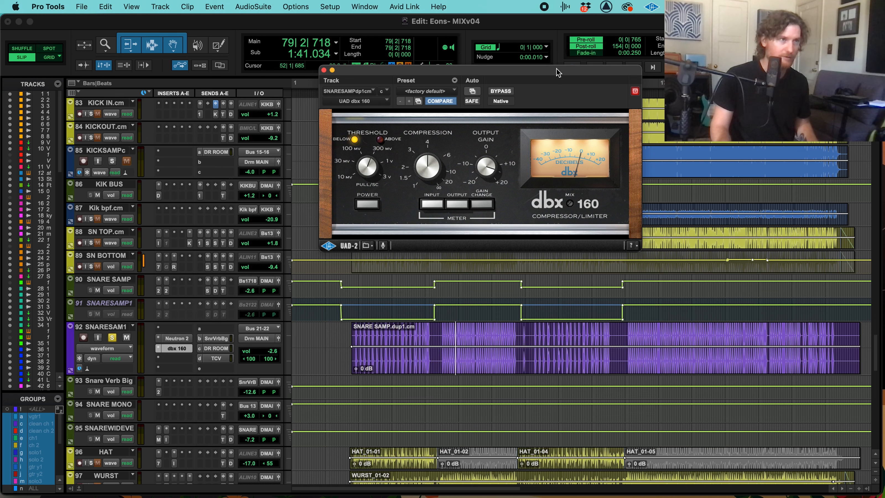
left_click_drag(556, 72, 562, 75)
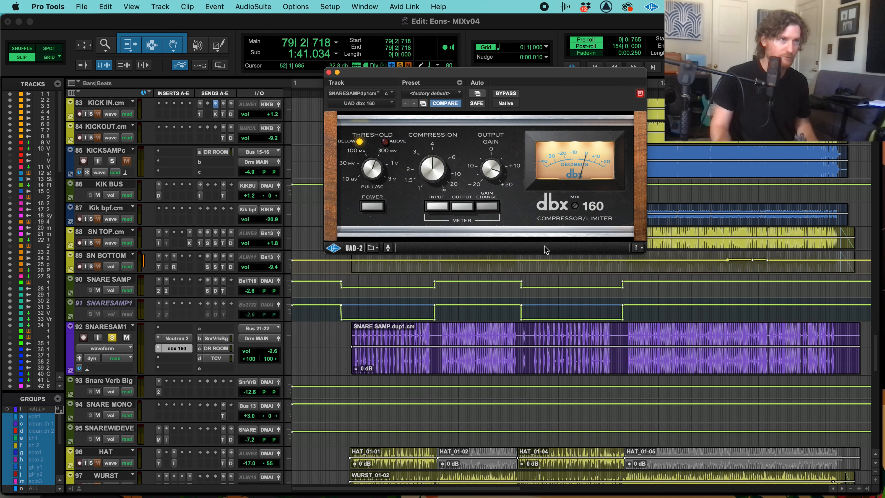
Play the soloed SNARESAM1 track with the dbx 160 bypassed and active to compare, and stop playback.
left_click(115, 339)
left_click(114, 338)
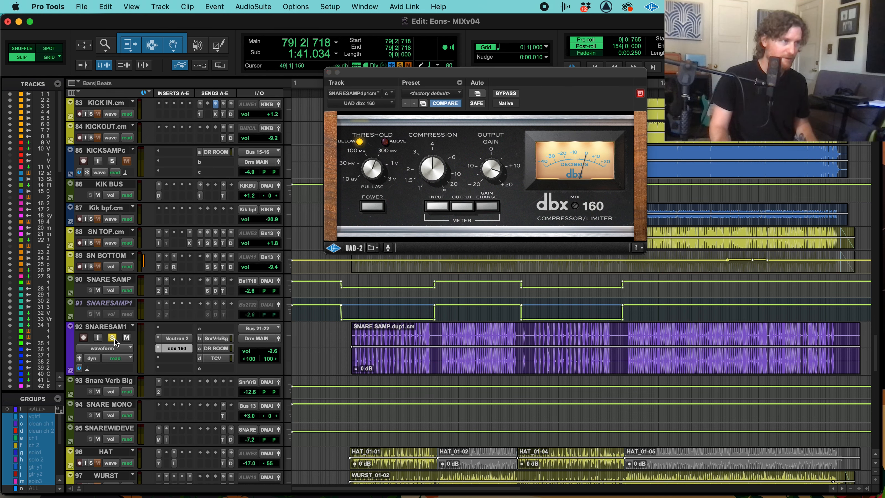
key("space")
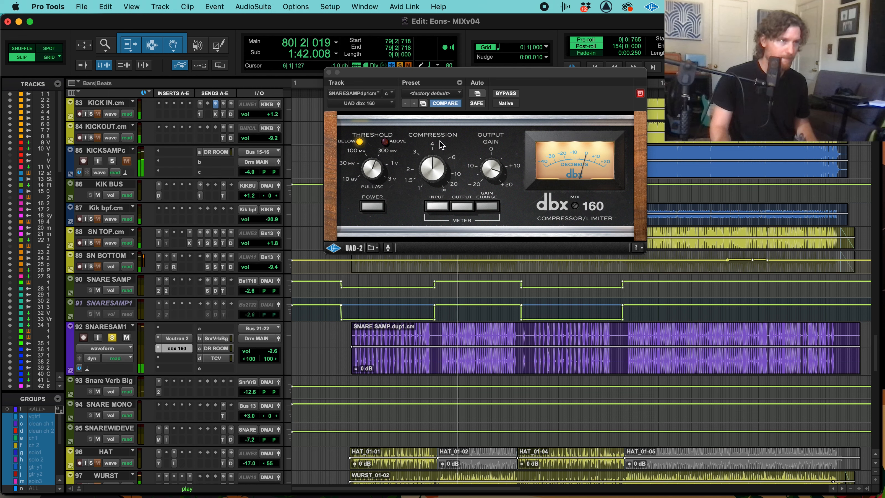
left_click(506, 94)
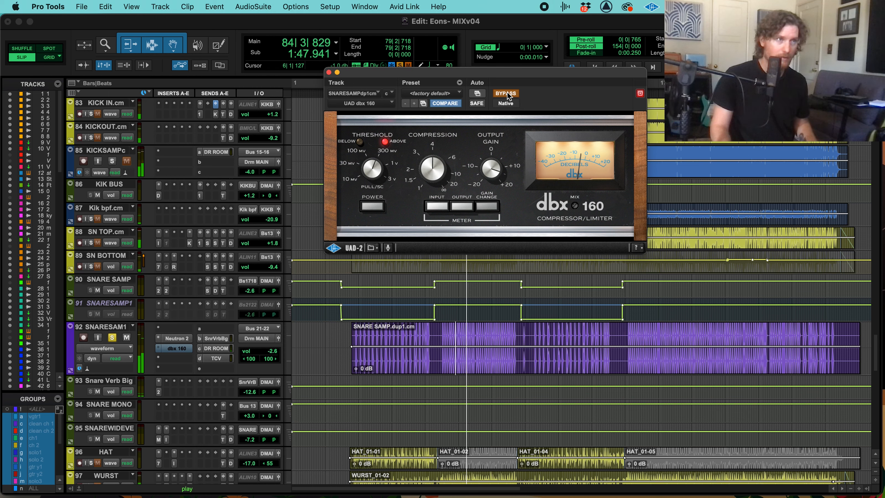
left_click(506, 94)
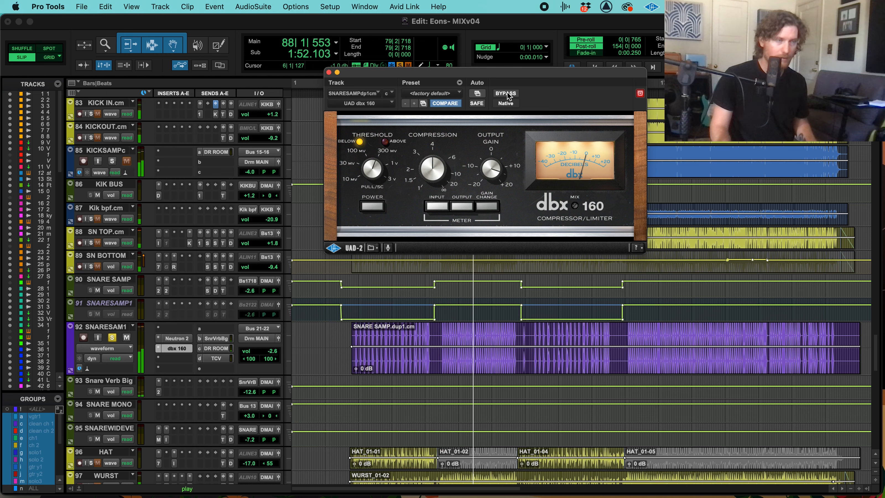
key("space")
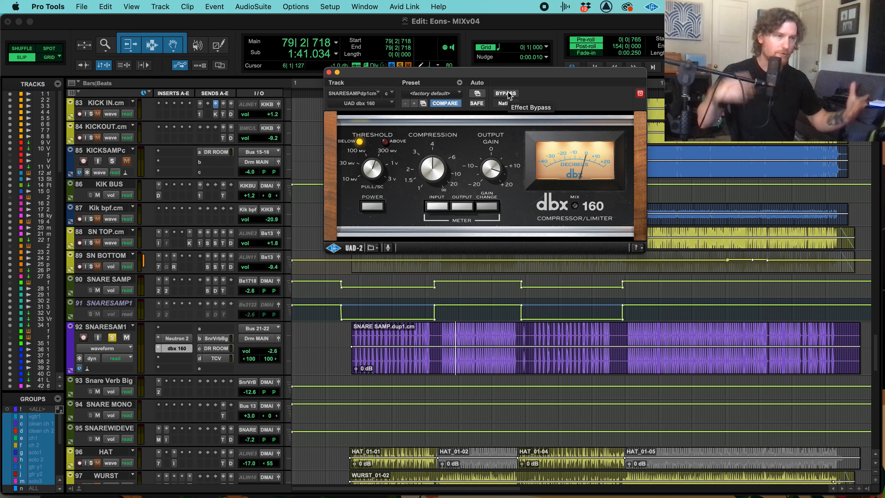
Take SNARESAM1 out of solo, open its Neutron 2 insert, and show the Transient Shaper settings.
left_click(112, 337)
left_click(111, 339)
scroll(209, 314, "down", 2)
left_click(177, 291)
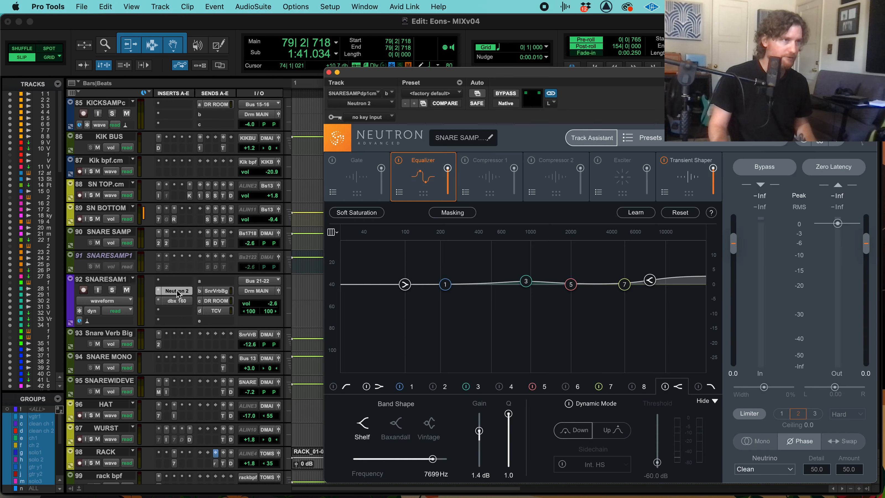
left_click(676, 180)
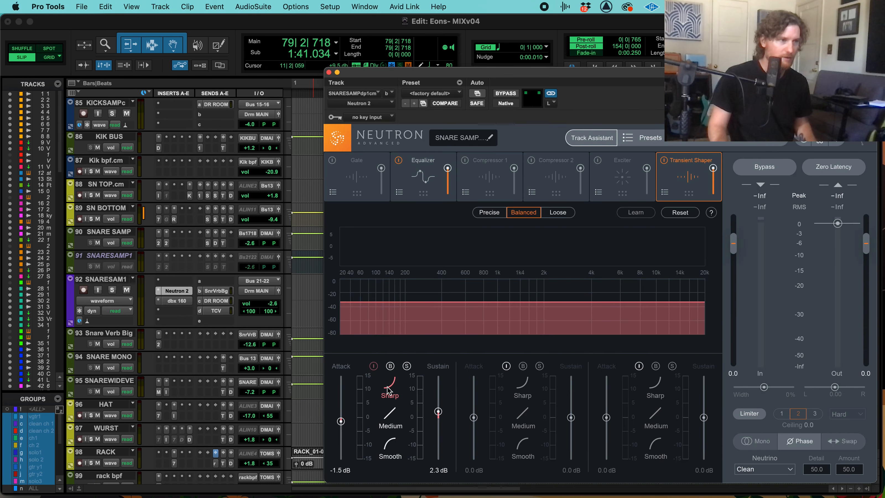
left_click_drag(439, 77, 407, 44)
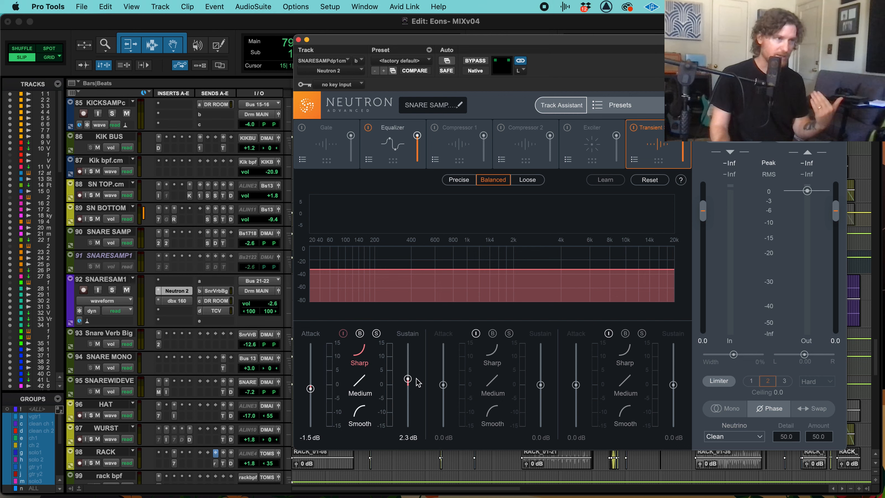
Solo SNARESAM1 and play it with Neutron 2's Transient Shaper disabled and enabled to compare, and stop playback.
left_click(112, 290)
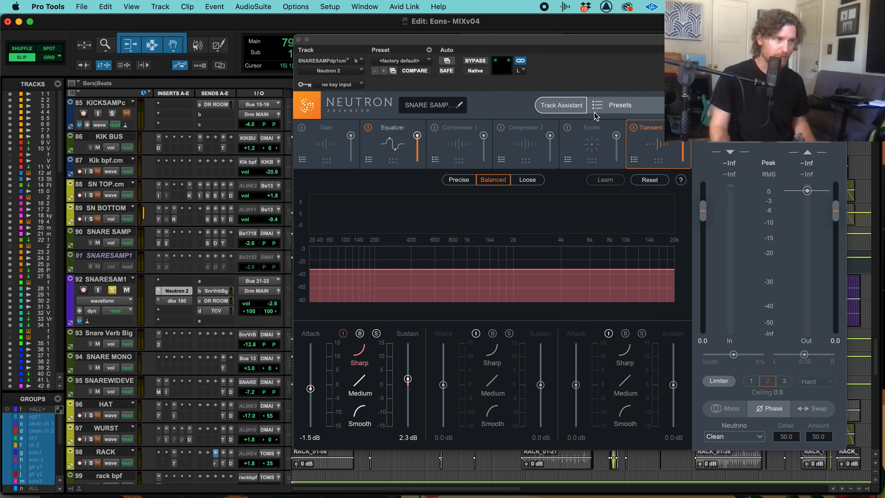
key("space")
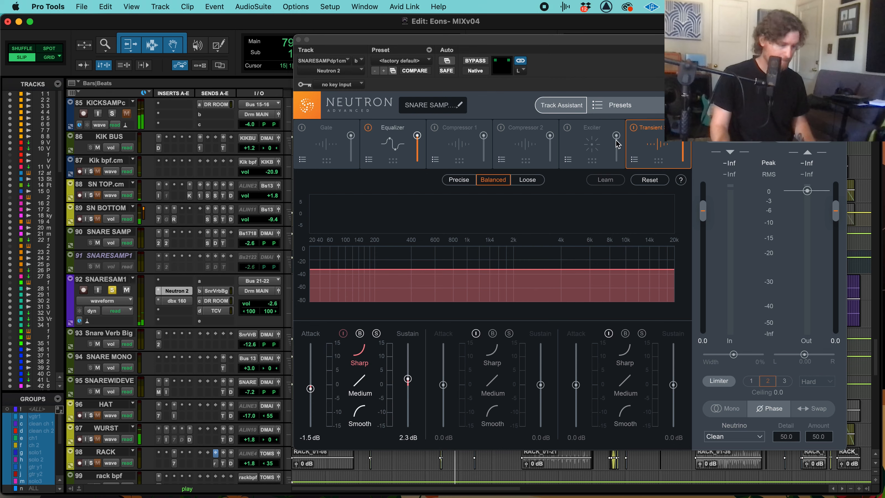
left_click(633, 129)
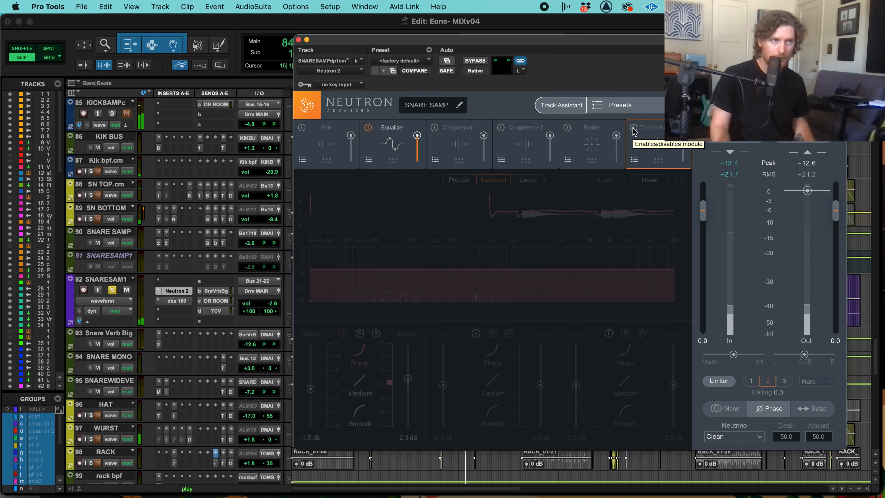
left_click(633, 129)
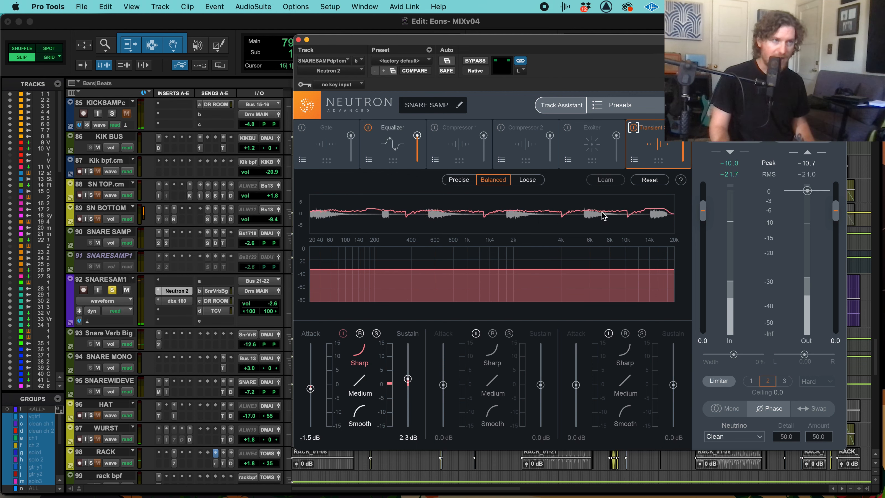
key("space")
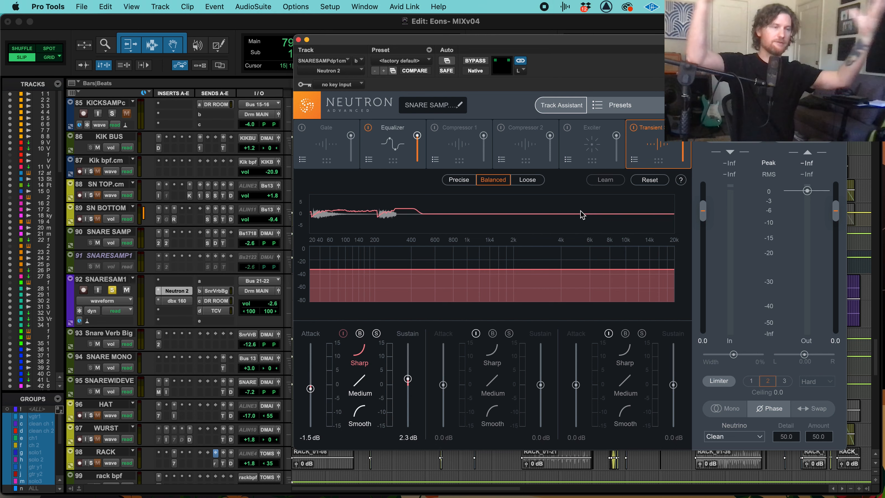
Close Neutron 2, take SNARESAM1 out of solo, and reopen its Neutron 2 insert with the window shifted aside.
left_click(298, 40)
left_click(112, 290)
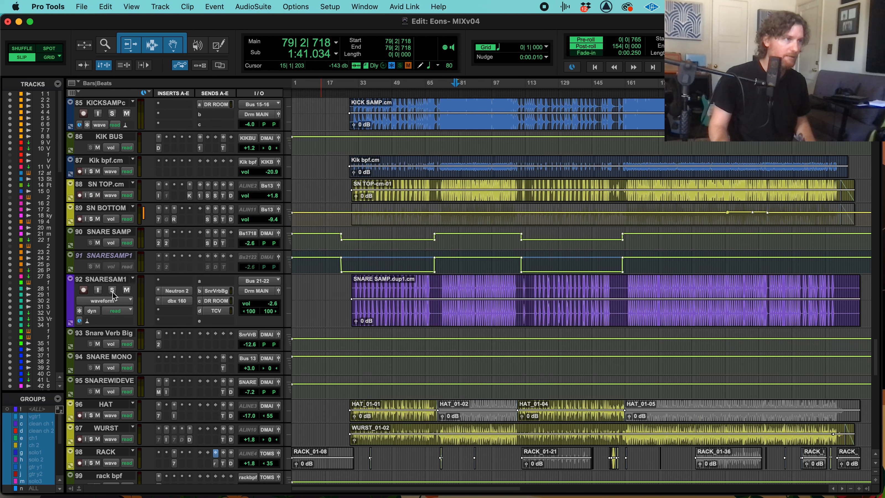
left_click(183, 294)
left_click_drag(539, 57, 510, 53)
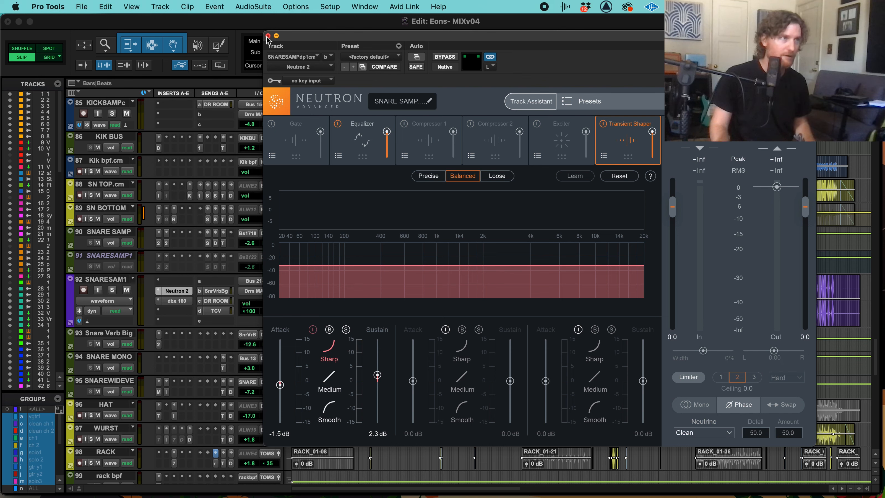
Show Neutron 2's Equalizer, Compressor 1, Compressor 2 and Exciter modules one after another, and close the plug-in window.
left_click(364, 141)
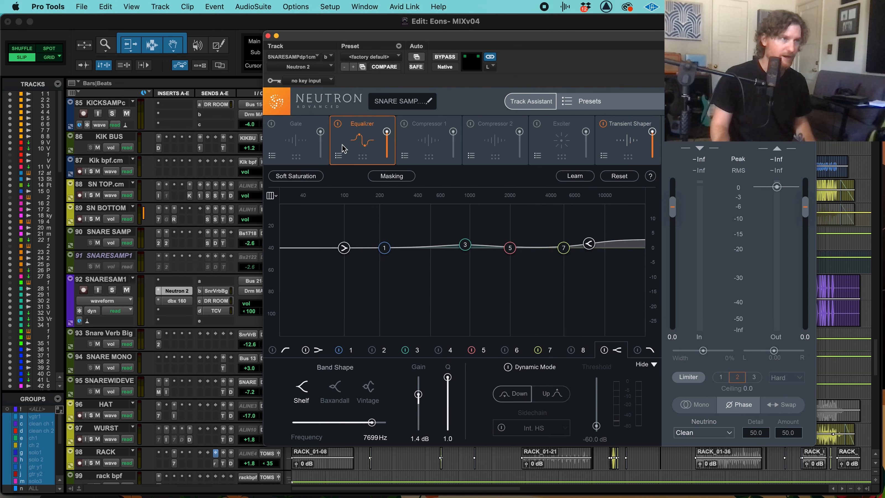
left_click(440, 145)
left_click(494, 145)
left_click(563, 146)
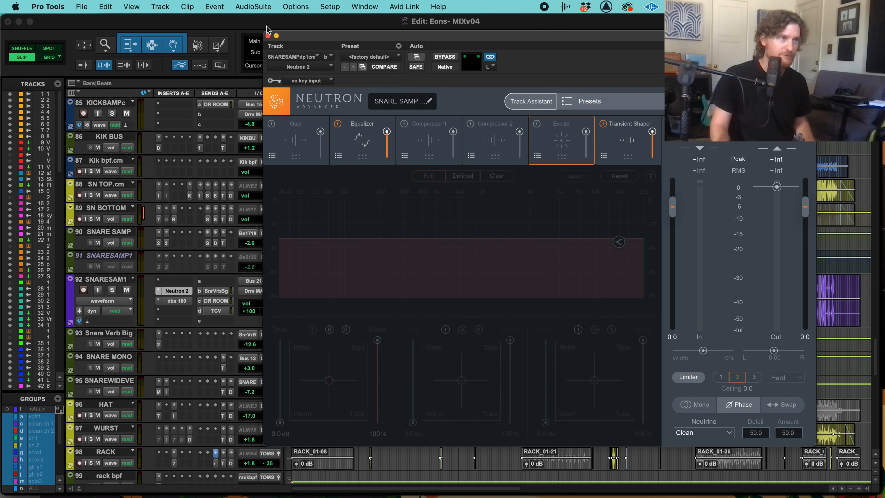
left_click(268, 35)
Solo the WURST track with the playback cursor at about bar 80 in its clip, and enlarge the track's height.
scroll(429, 301, "down", 4)
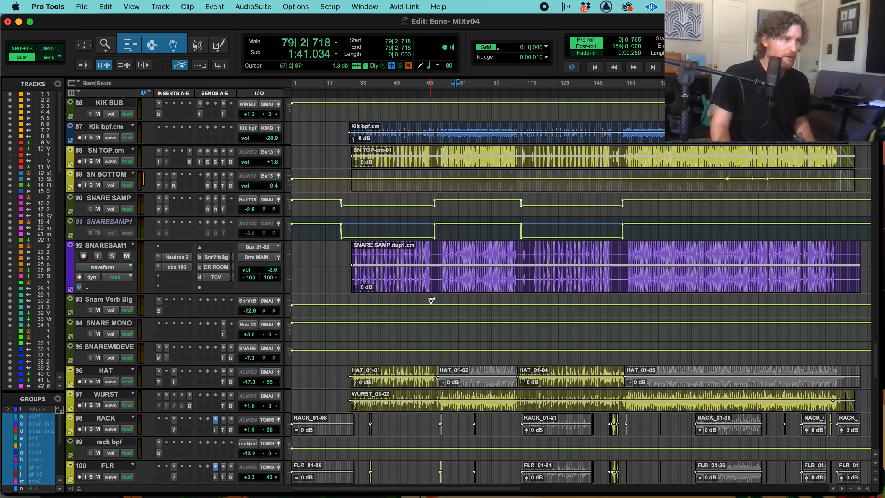
scroll(429, 301, "down", 3)
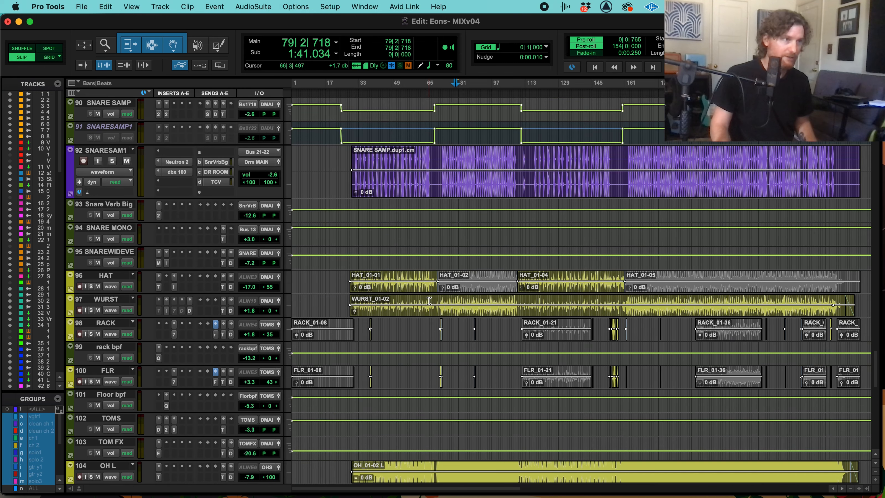
left_click(92, 287)
left_click(457, 279)
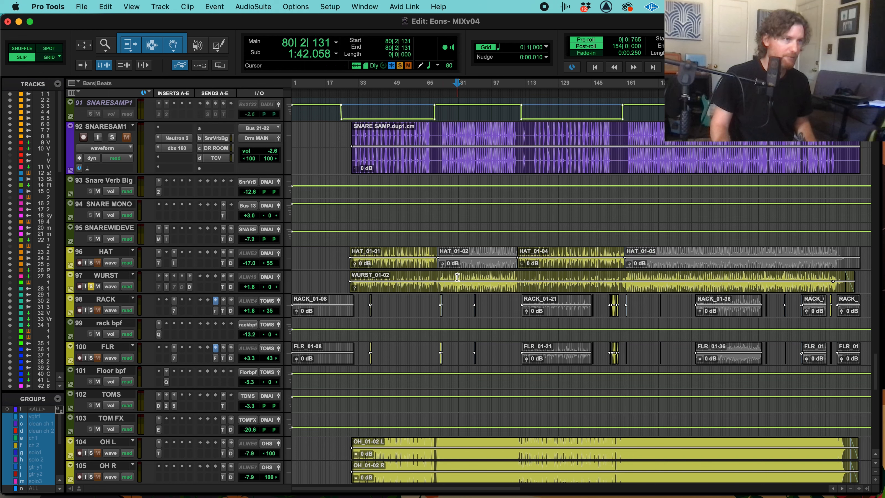
left_click(101, 276)
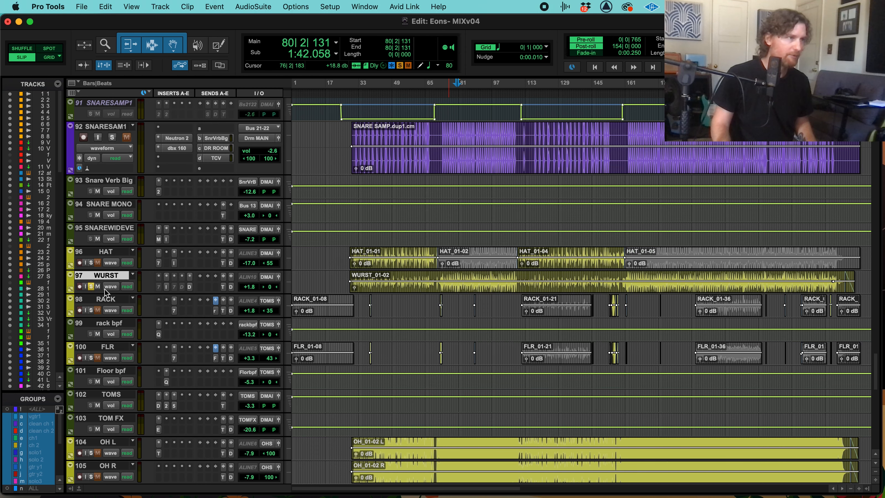
key("ctrl+Up")
key("ctrl+Up")
key("ctrl+Up")
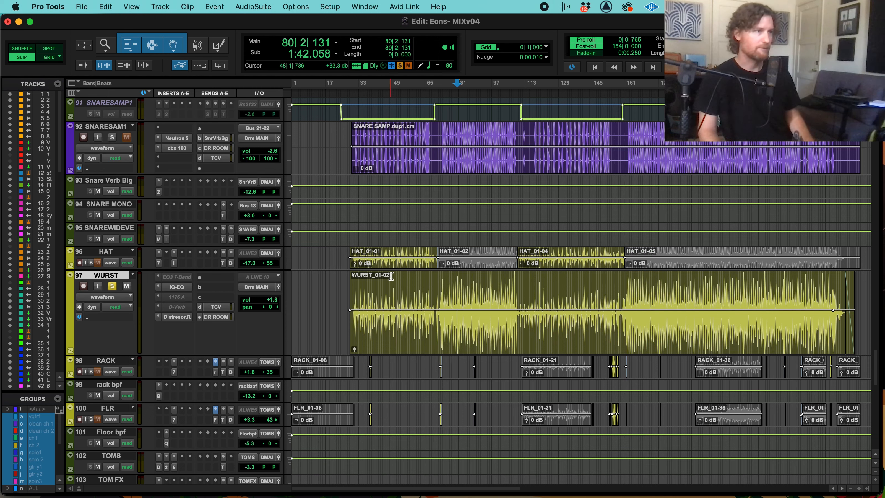
Play the soloed WURST track twice from about bar 80, stopping each time, and take it out of solo.
key("space")
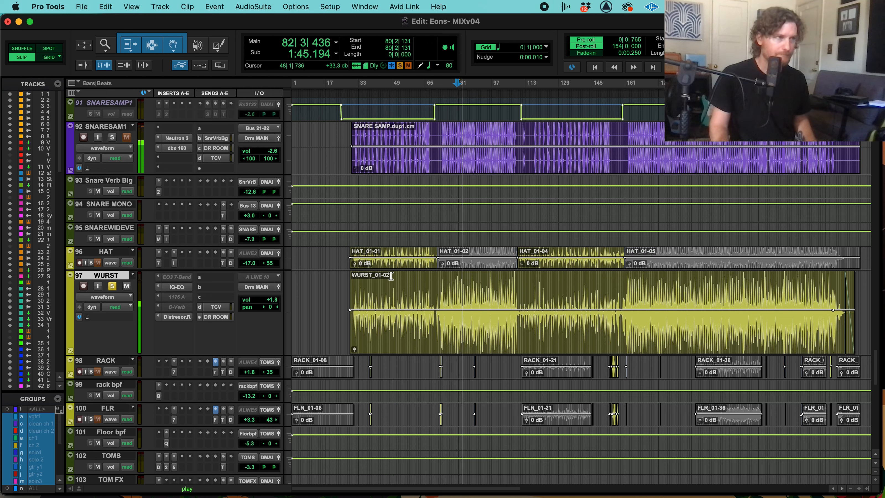
key("space")
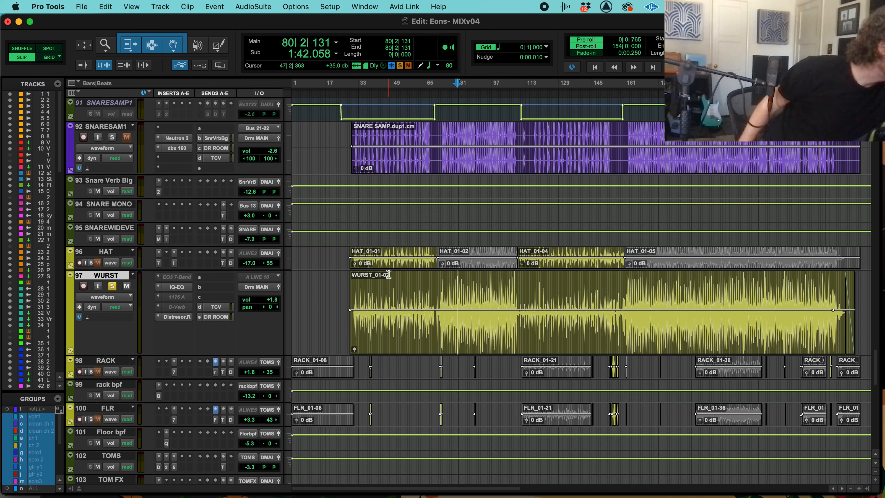
key("space")
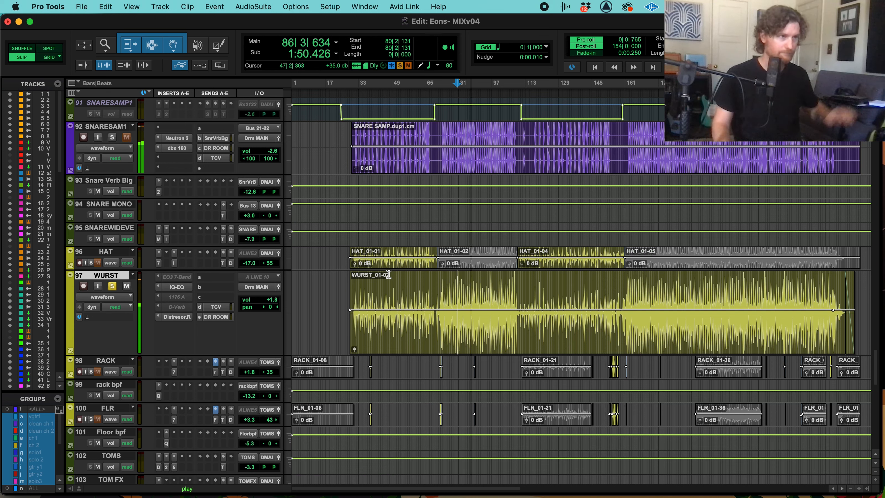
key("space")
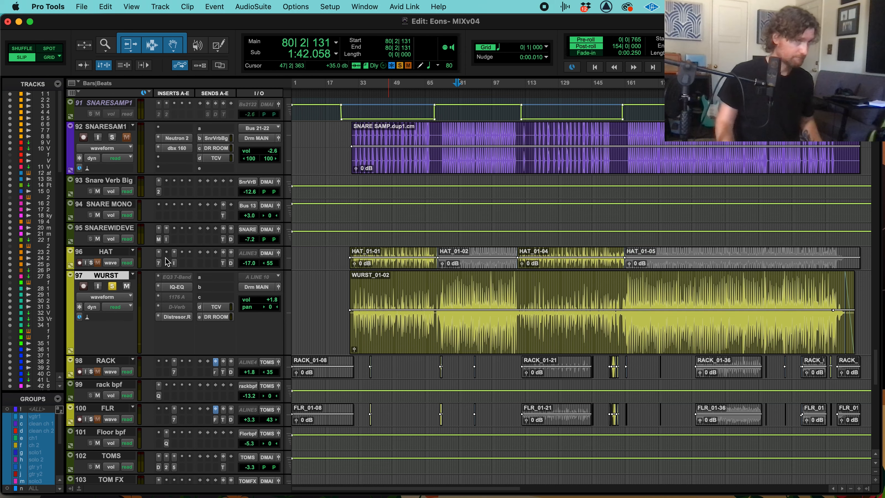
left_click(113, 288)
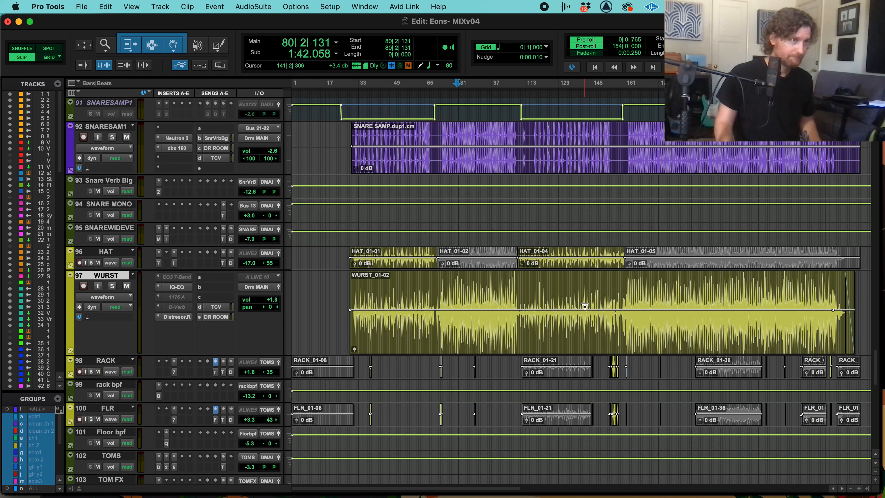
Place the playback cursor at about bar 79 in the COLES AUX.cm-01 clip and solo the COLESAUX track.
scroll(584, 306, "down", 3)
scroll(493, 272, "down", 3)
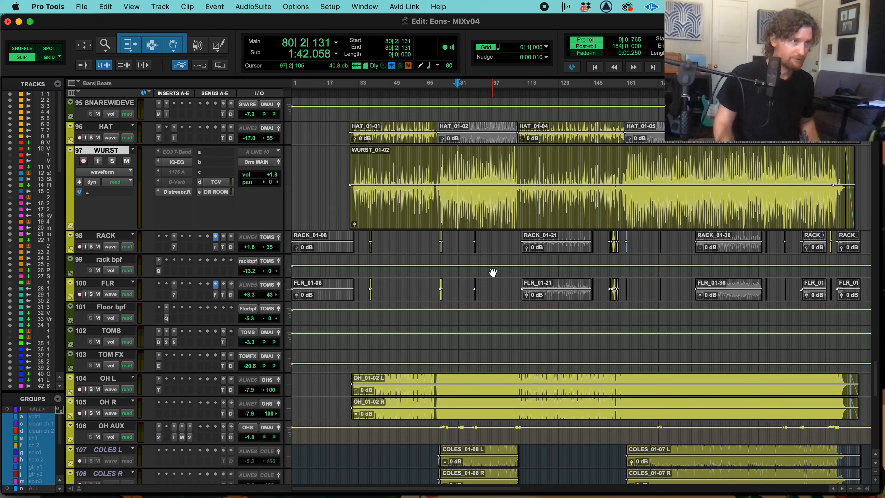
scroll(492, 272, "down", 3)
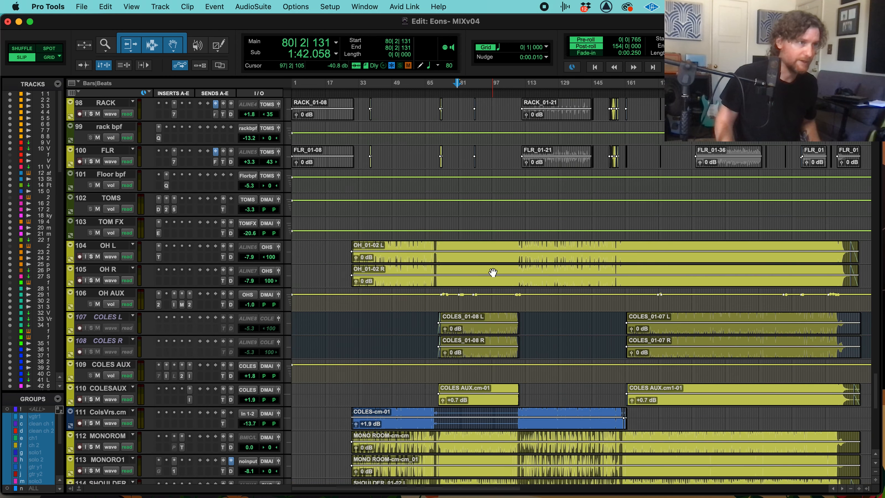
scroll(493, 272, "down", 2)
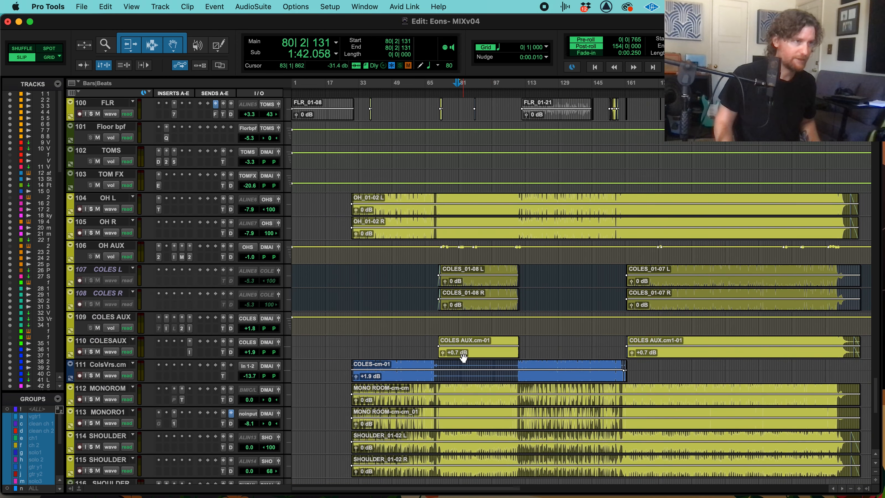
left_click(464, 355)
left_click(457, 341)
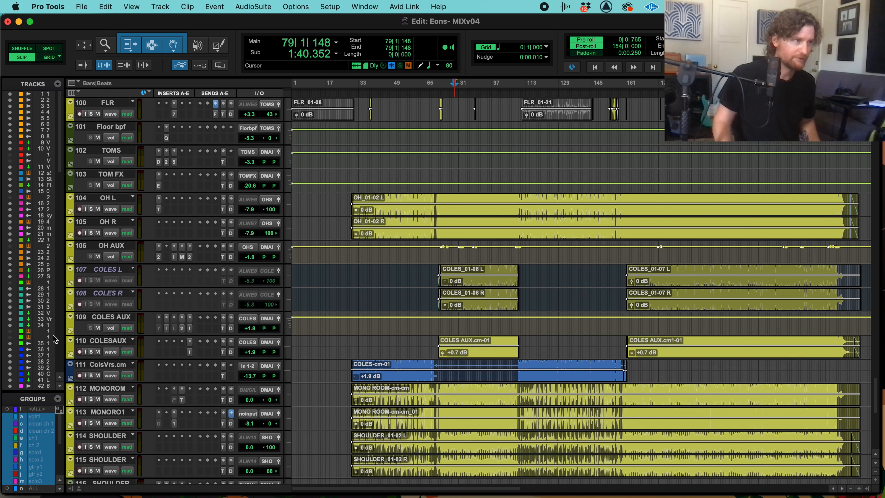
left_click(91, 352)
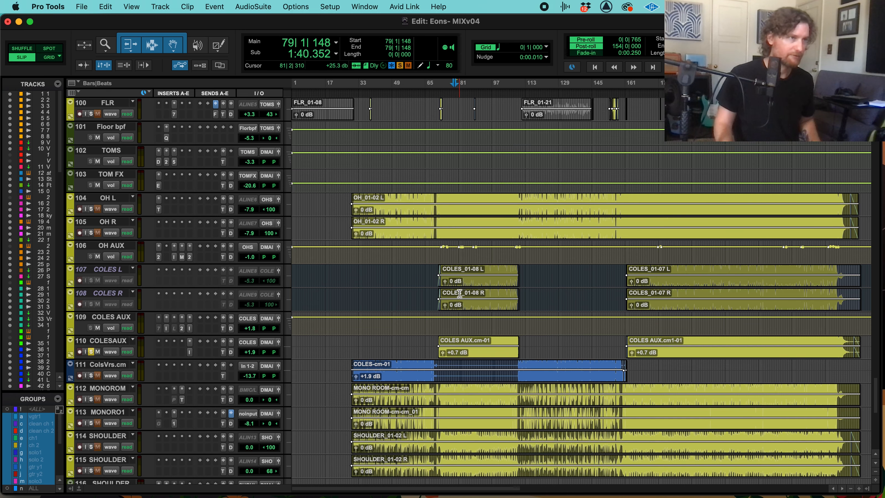
Enlarge the height of the COLESAUX track and briefly play it in solo.
scroll(436, 293, "up", 4)
scroll(460, 294, "down", 5)
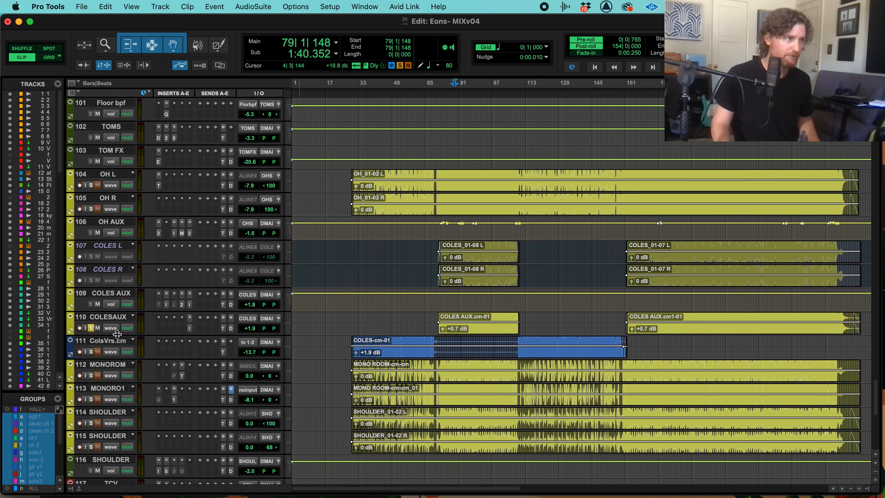
left_click_drag(118, 354, 120, 372)
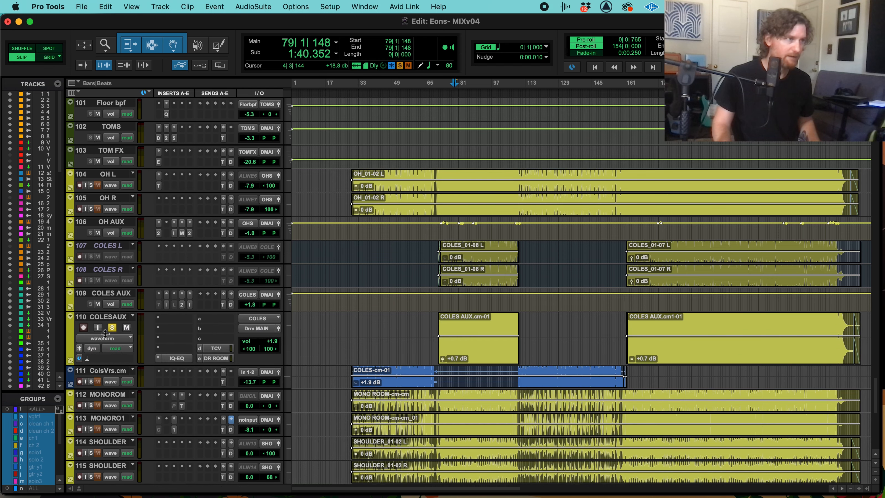
key("space")
key("space")
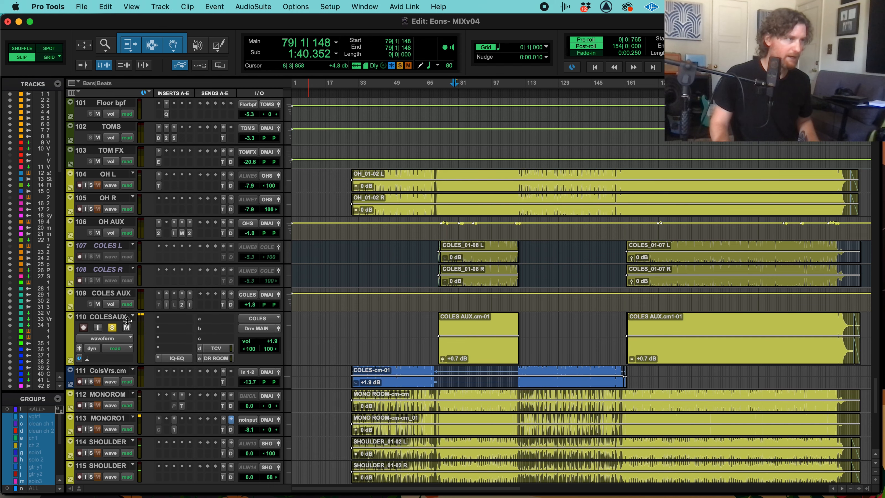
Enlarge the COLES AUX track and open its LocnessV2 insert, moving the plug-in window aside.
left_click_drag(128, 343, 128, 349)
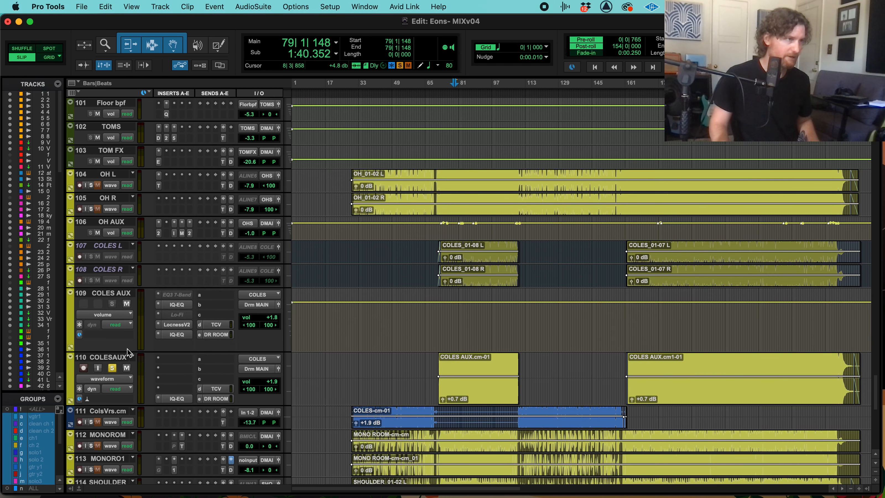
left_click(176, 325)
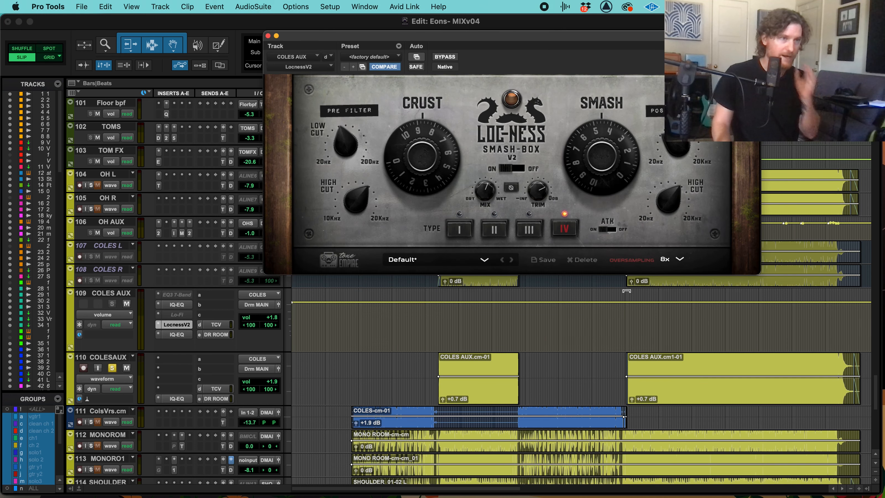
left_click_drag(564, 41, 533, 44)
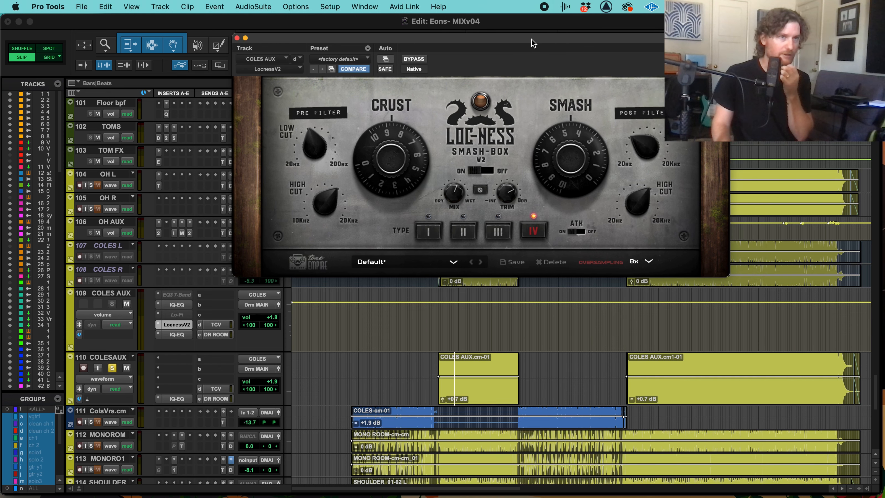
left_click_drag(532, 44, 519, 47)
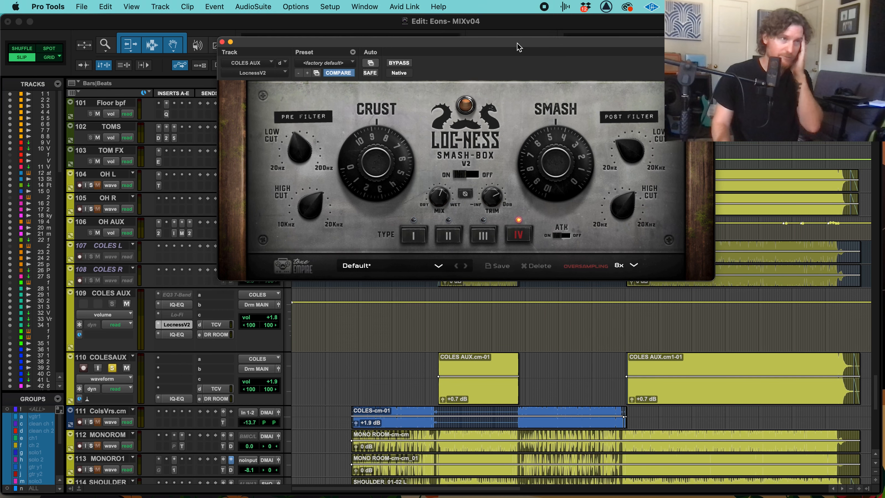
left_click_drag(518, 47, 519, 50)
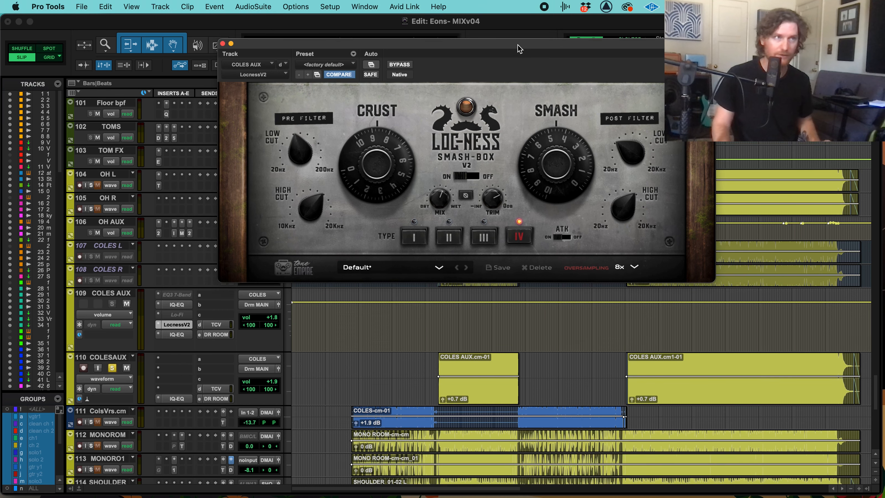
left_click_drag(518, 45, 518, 45)
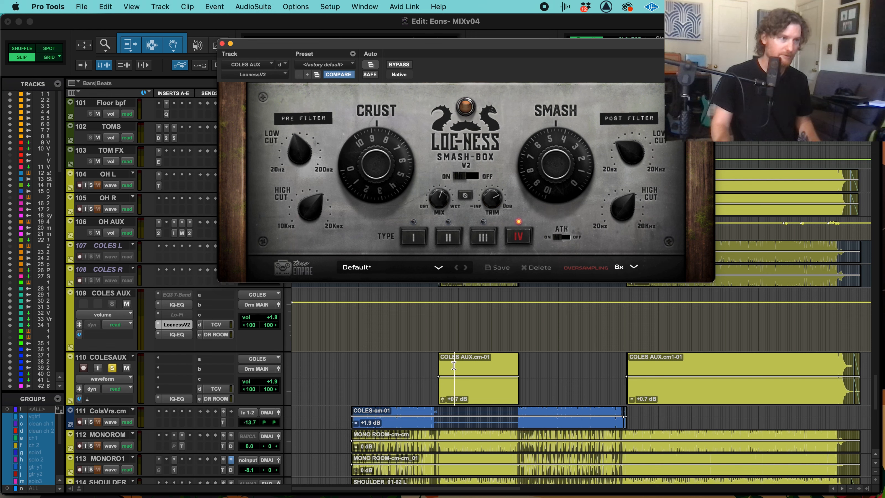
Play COLESAUX with LocnessV2 bypassed and active to compare, take the track out of solo, and stop playback.
left_click(104, 358)
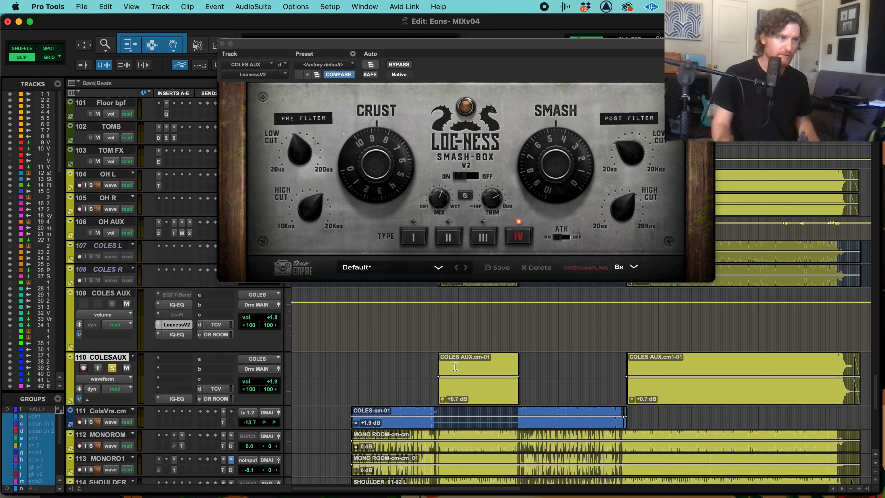
key("space")
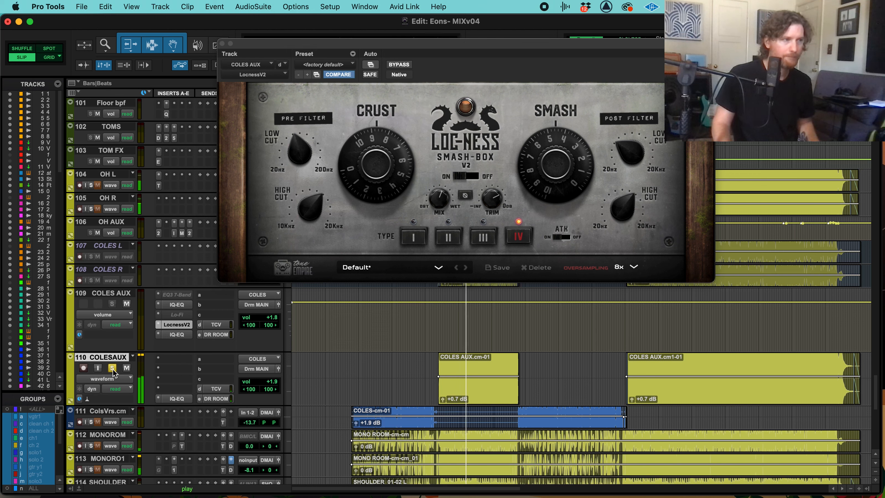
left_click(404, 66)
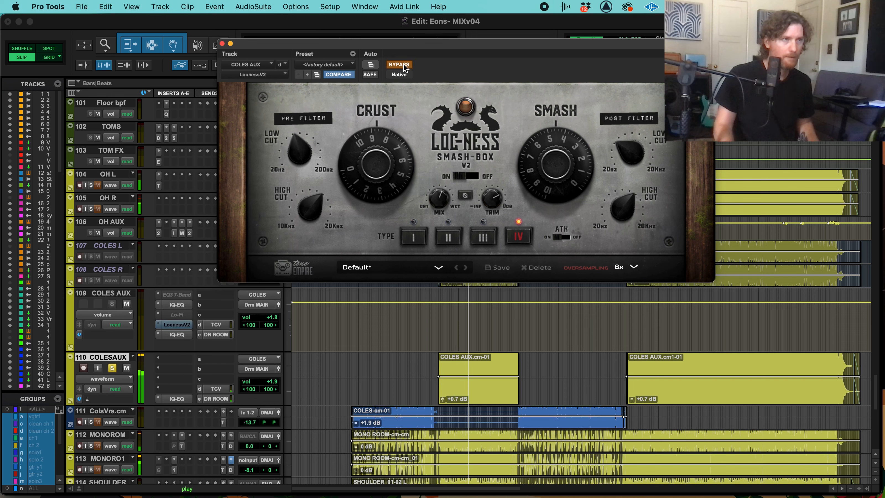
left_click(404, 66)
left_click(111, 368)
key("space")
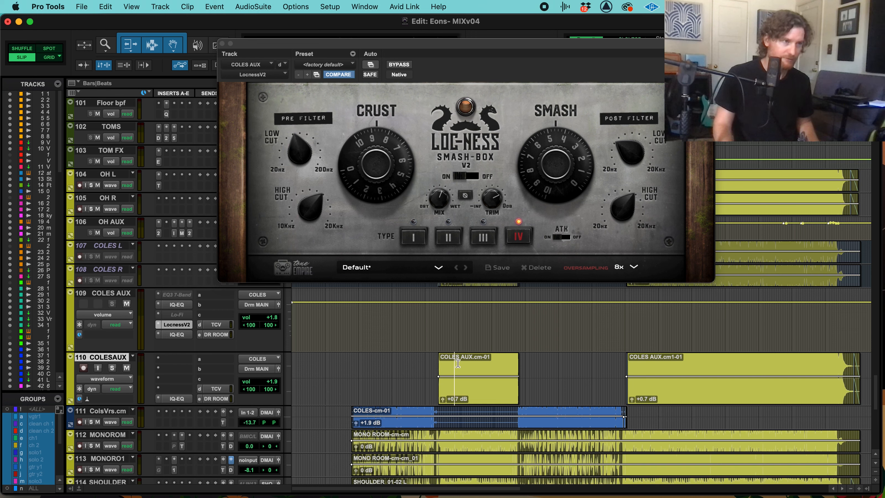
Place the playback cursor in the COLES-cm-01 clip on the ColsVrs.cm track.
left_click(381, 415)
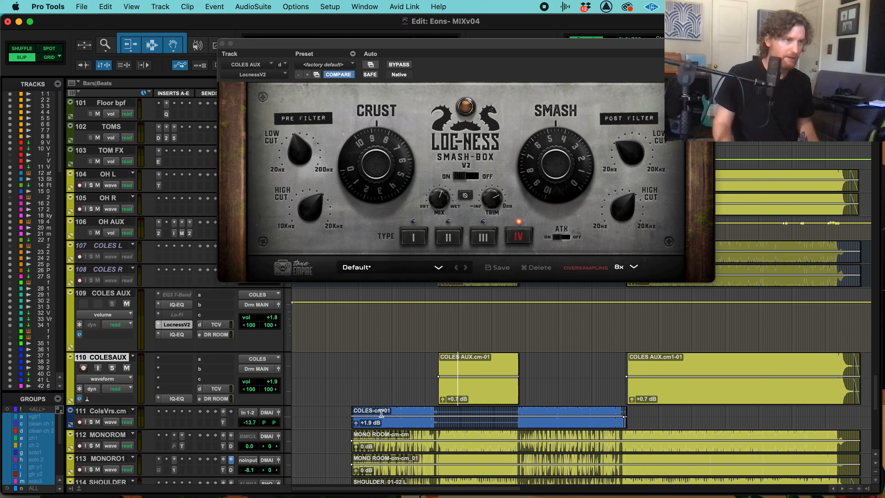